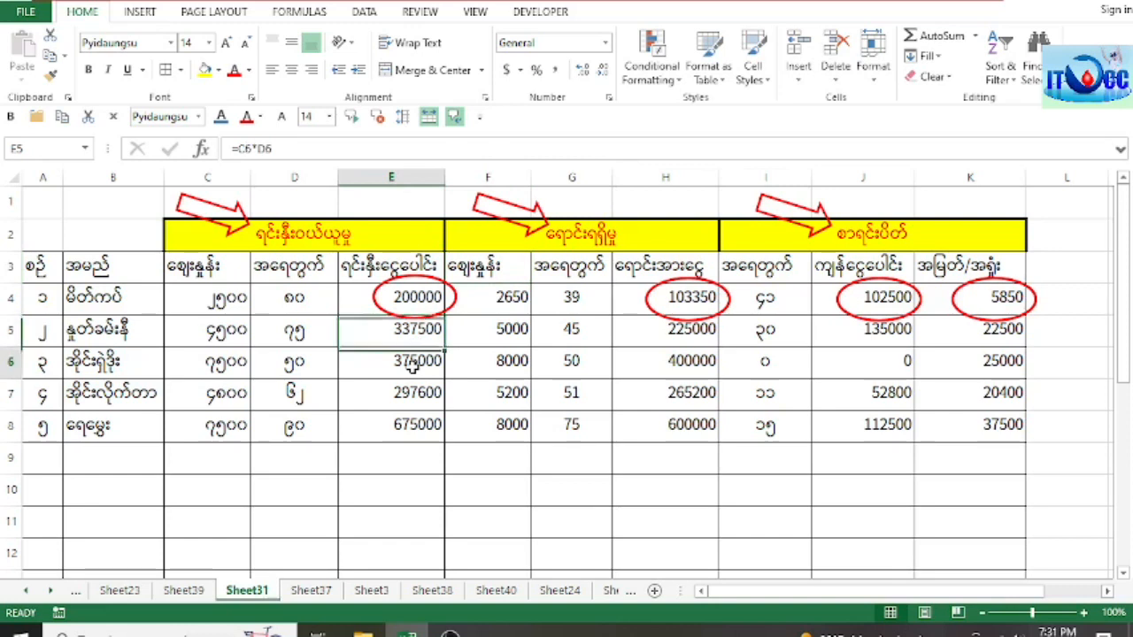
Step: Examine the purchase price, total cost, sales and closing balance headings of the table on Sheet31
left_click_drag(205, 270, 203, 396)
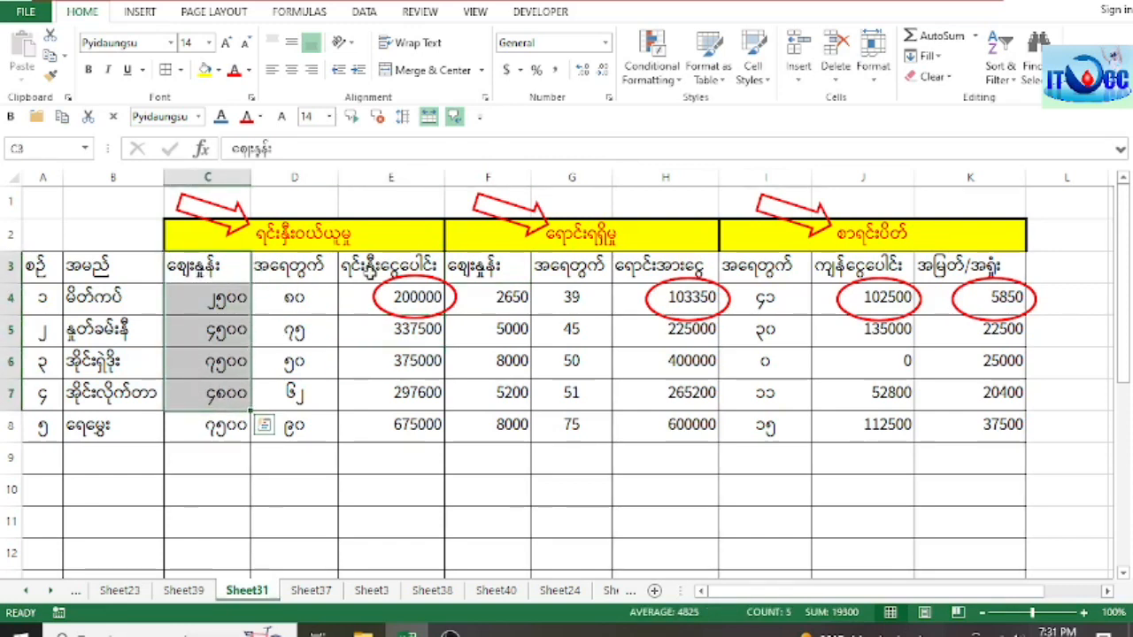
left_click(370, 275)
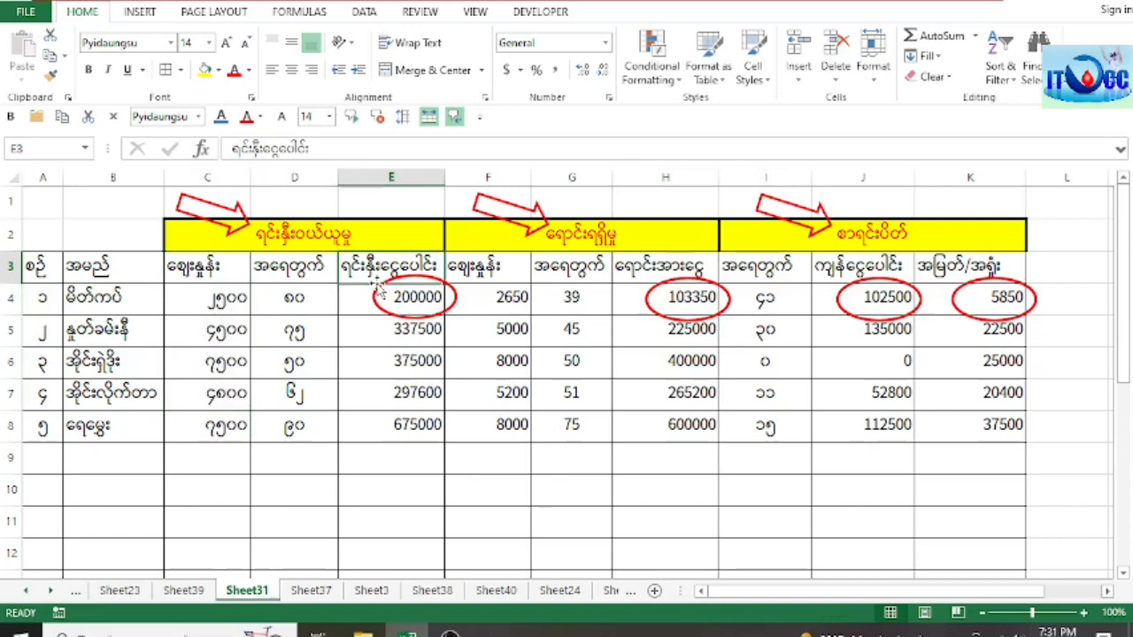
left_click(489, 270)
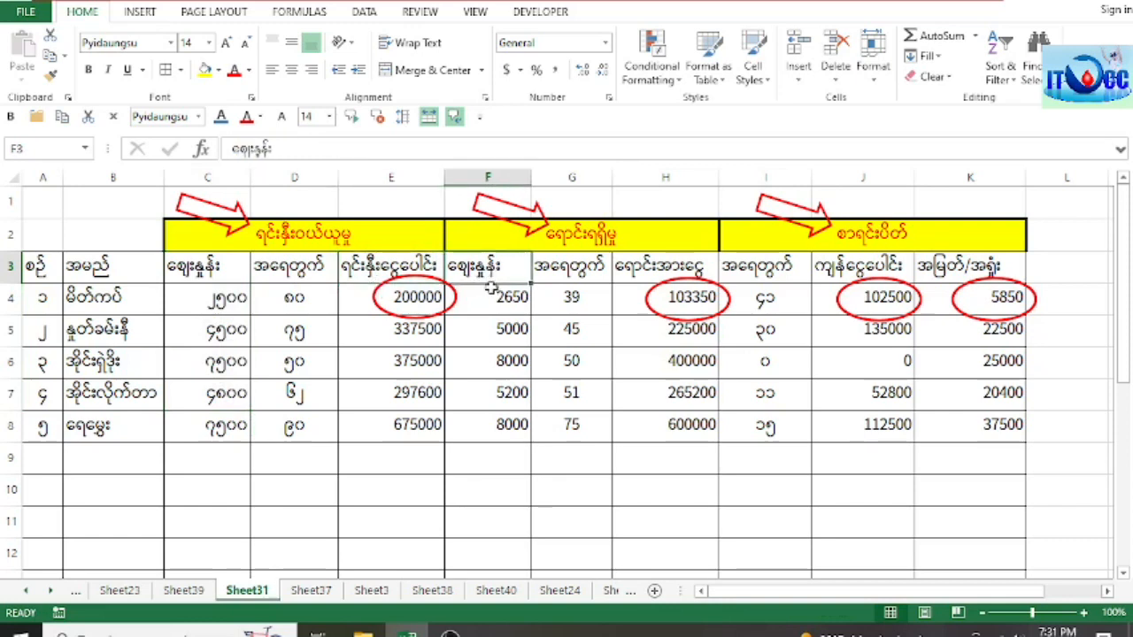
left_click(579, 274)
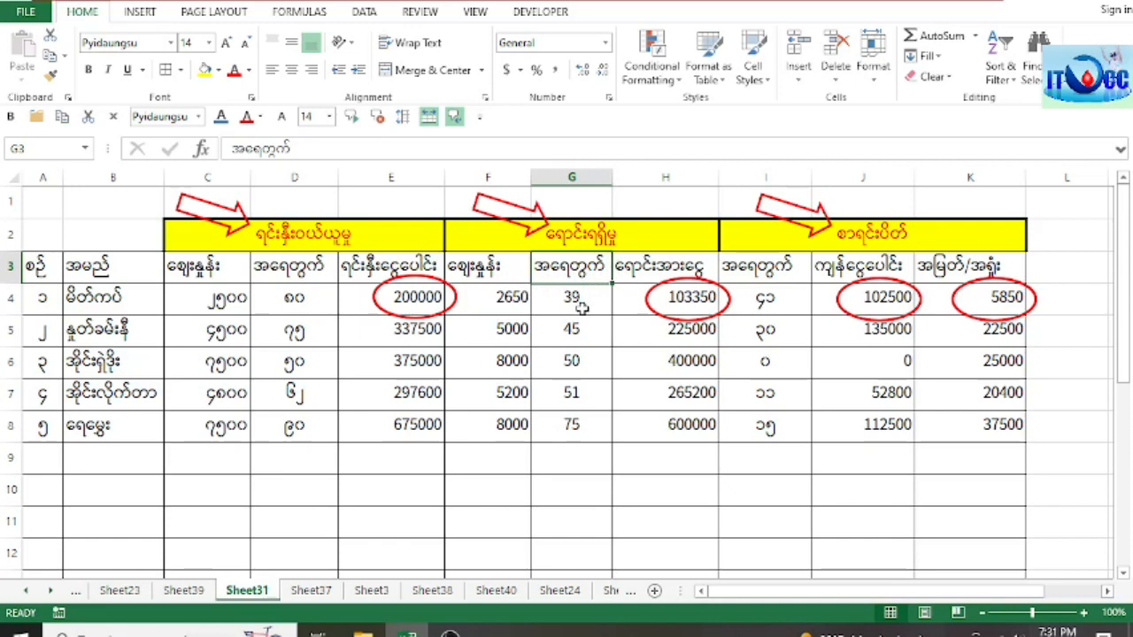
left_click(876, 235)
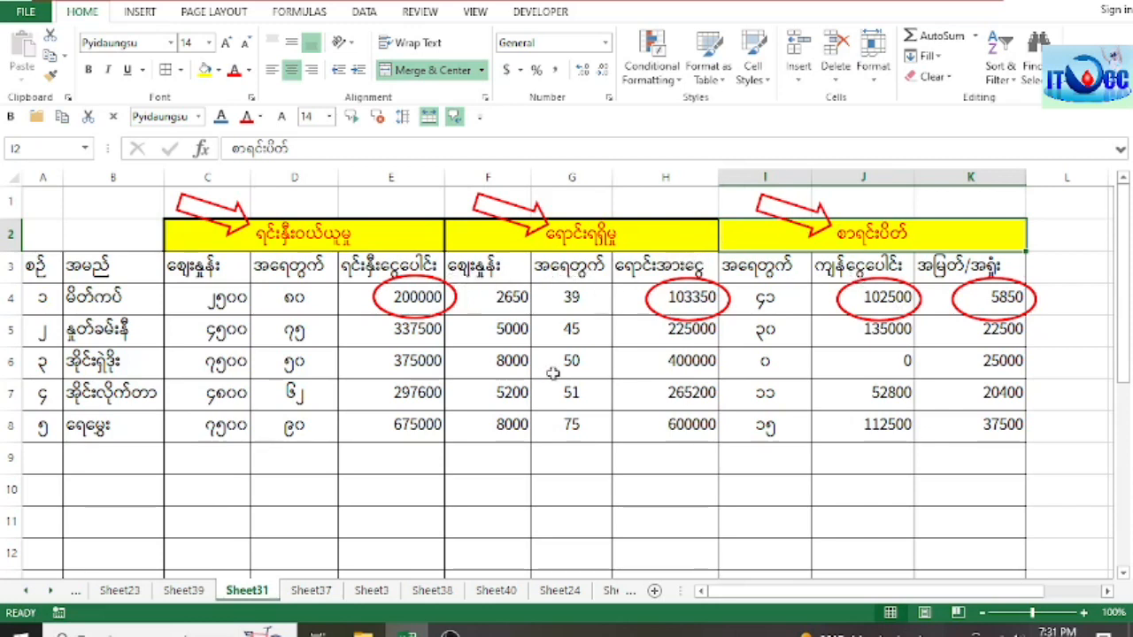
Step: Review both Weekly Income tables on Sheet37, checking the price, quantity and amount formulas for Monday and Weekend
left_click(311, 590)
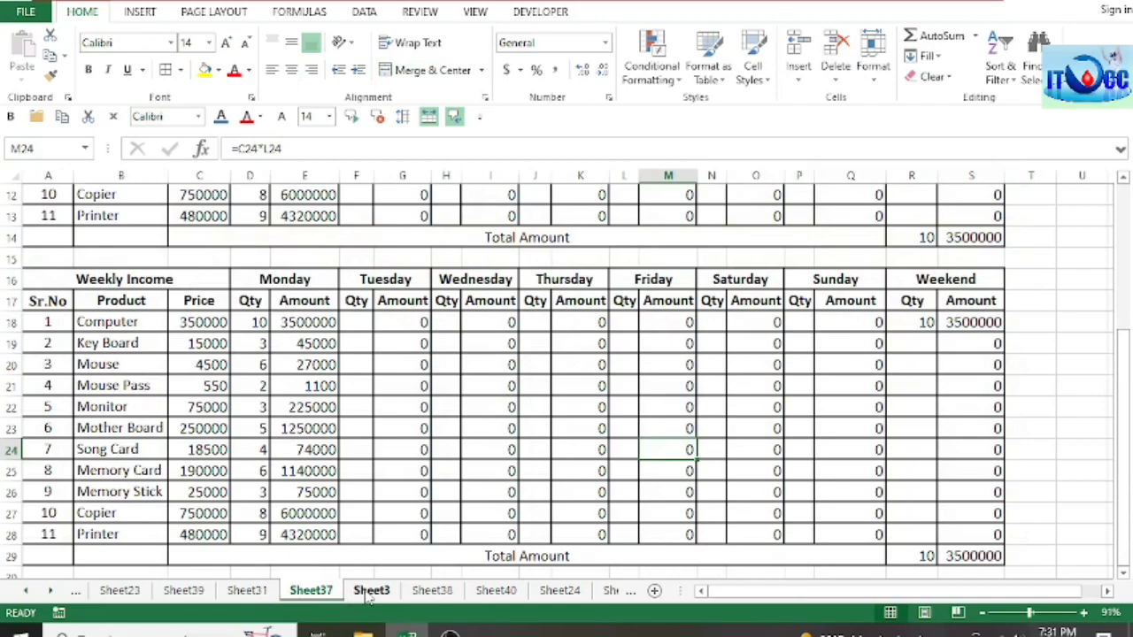
left_click(283, 367)
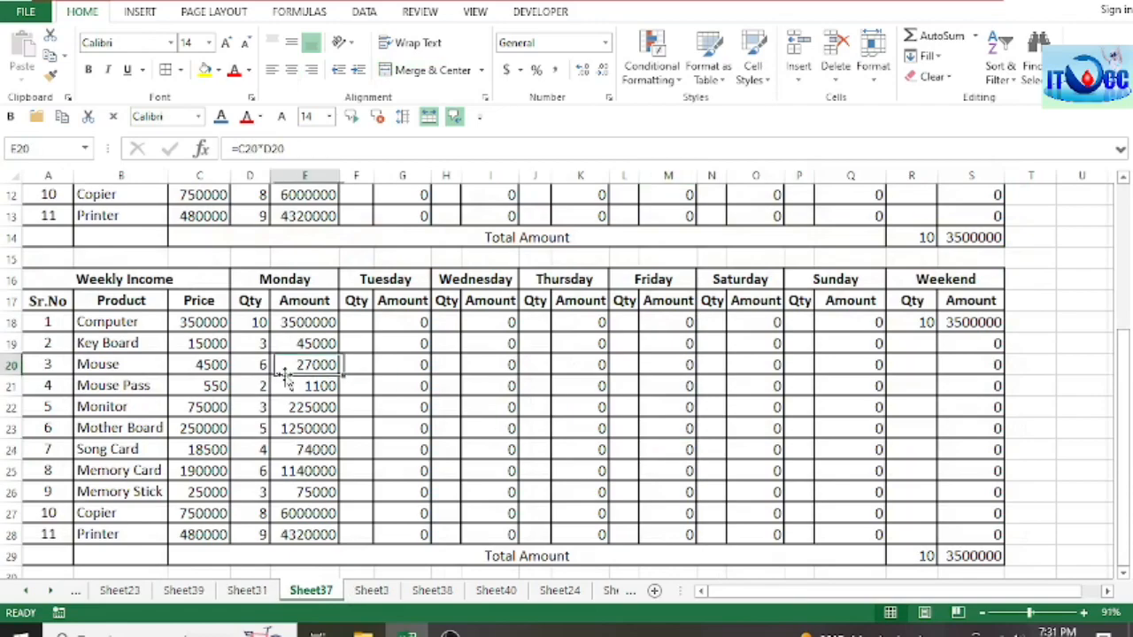
scroll(306, 356, "up", 2)
scroll(306, 357, "up", 2)
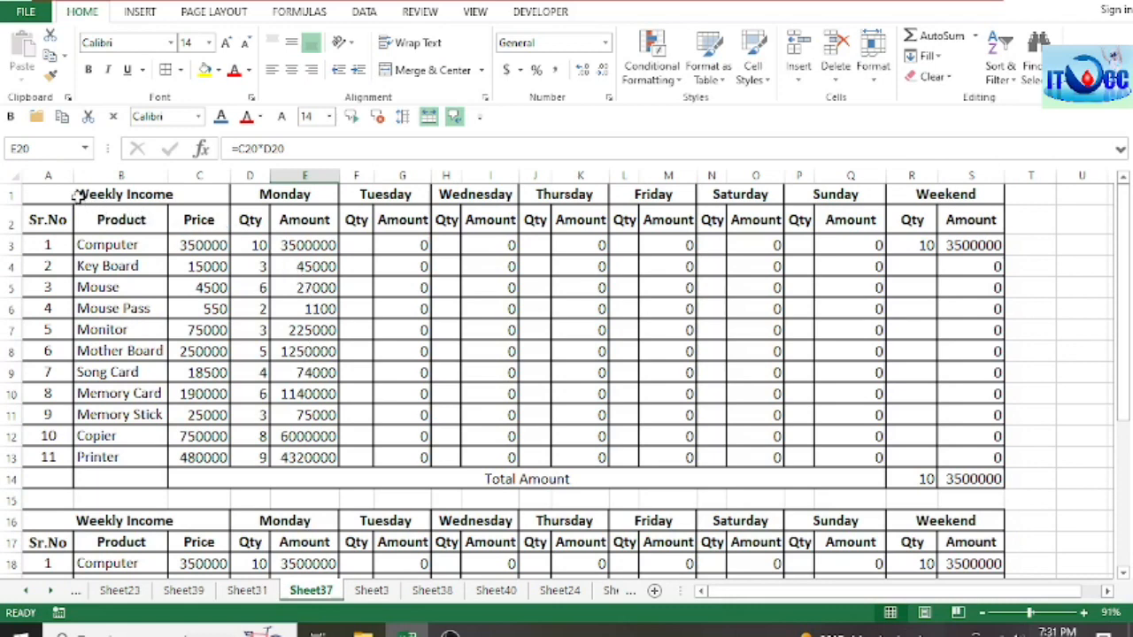
left_click(205, 282)
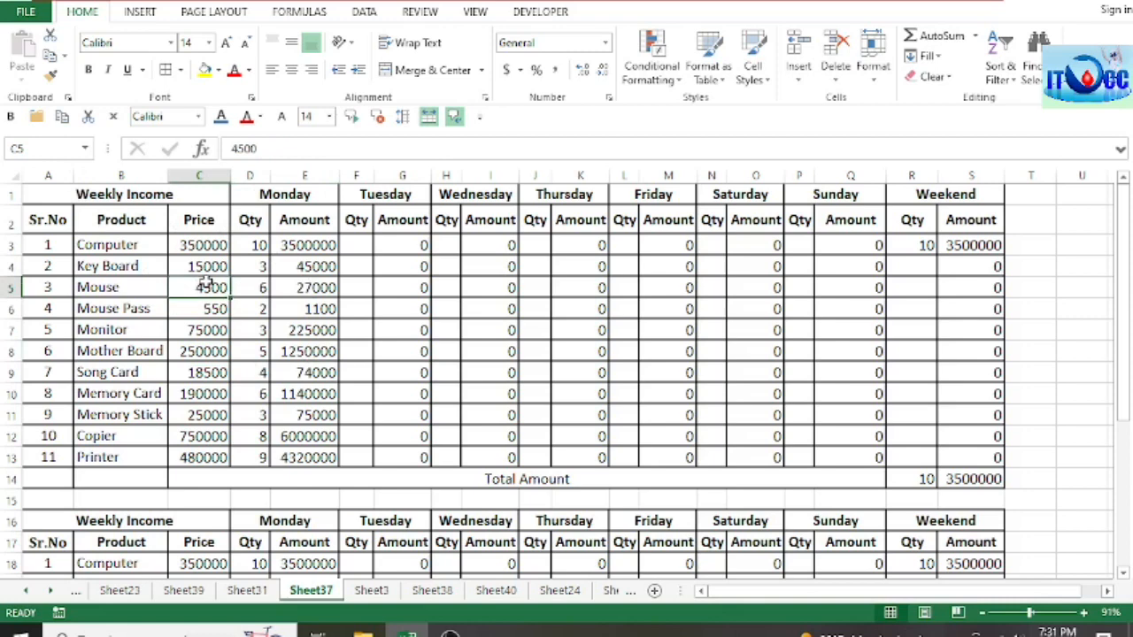
left_click(241, 247)
left_click(323, 245)
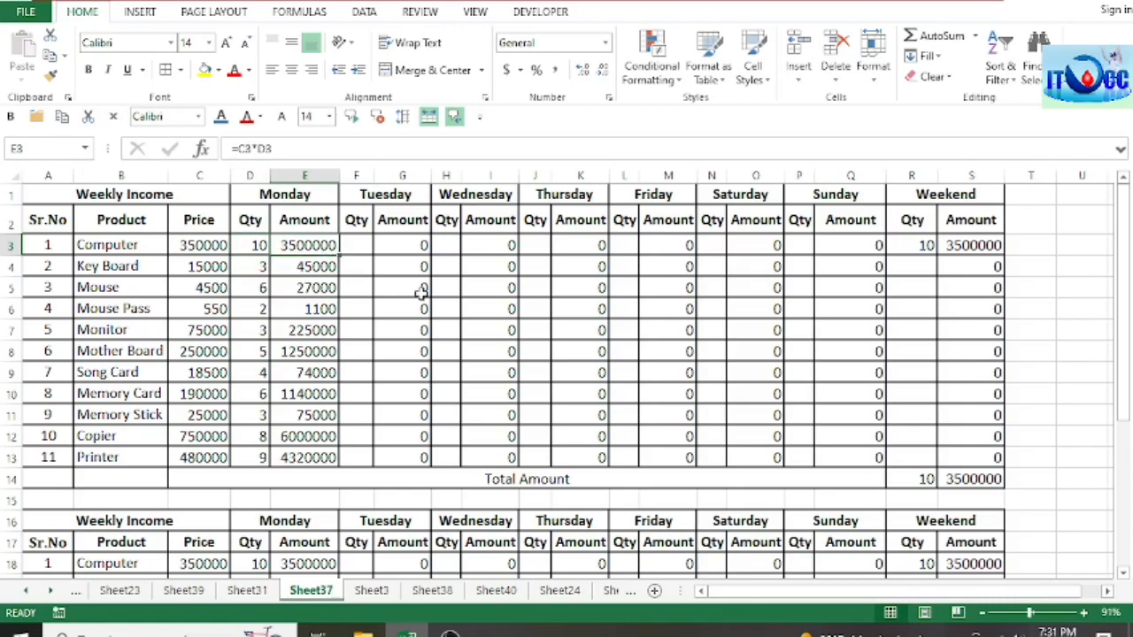
scroll(793, 310, "down", 5)
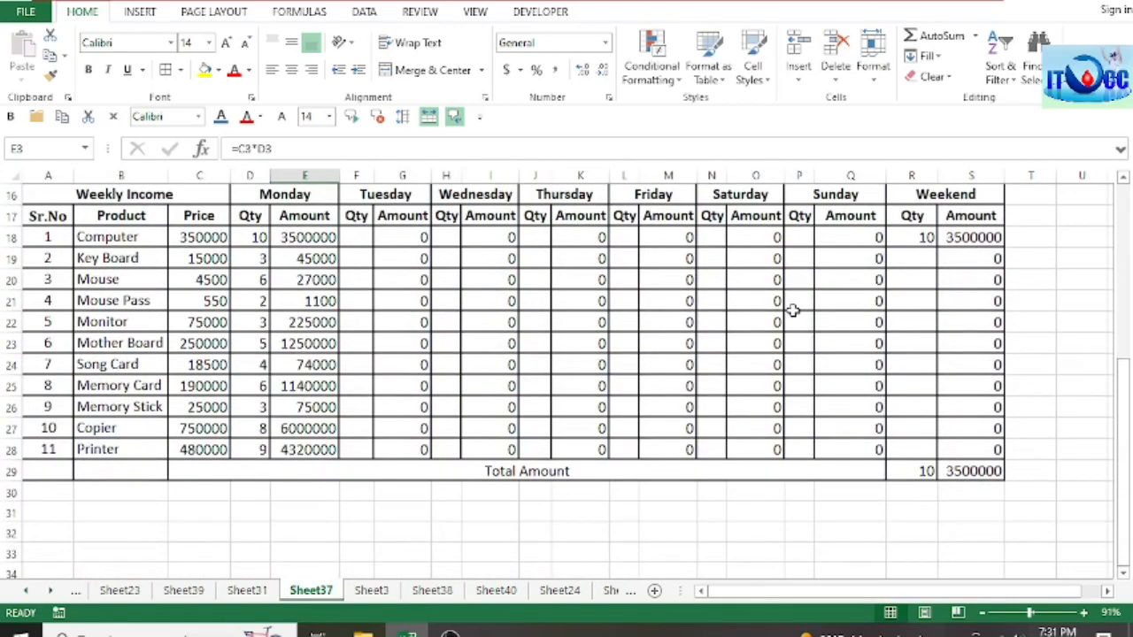
scroll(793, 310, "up", 5)
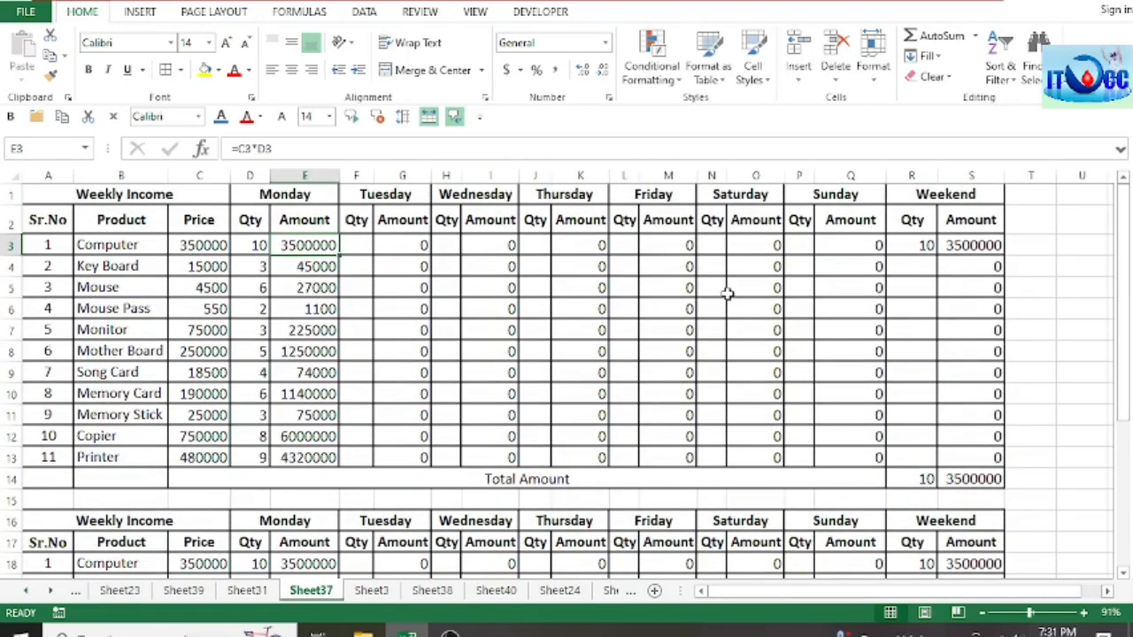
left_click(972, 246)
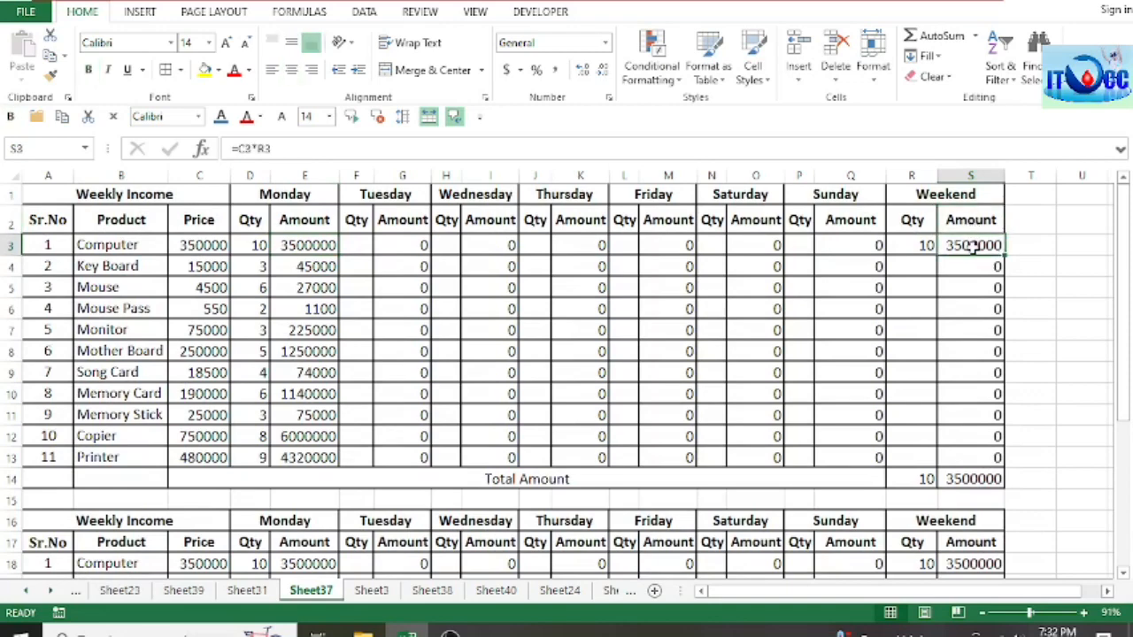
Step: Examine the product stock tables on Sheet3, checking the Product balance column and Monday's In and Out entries
left_click(374, 591)
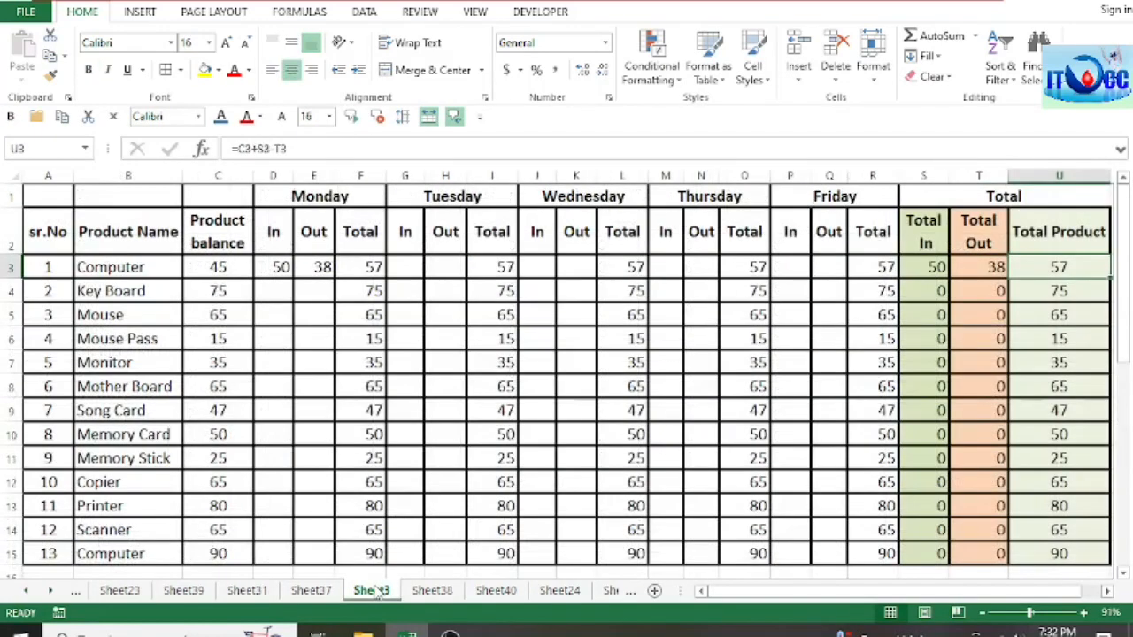
left_click(510, 431)
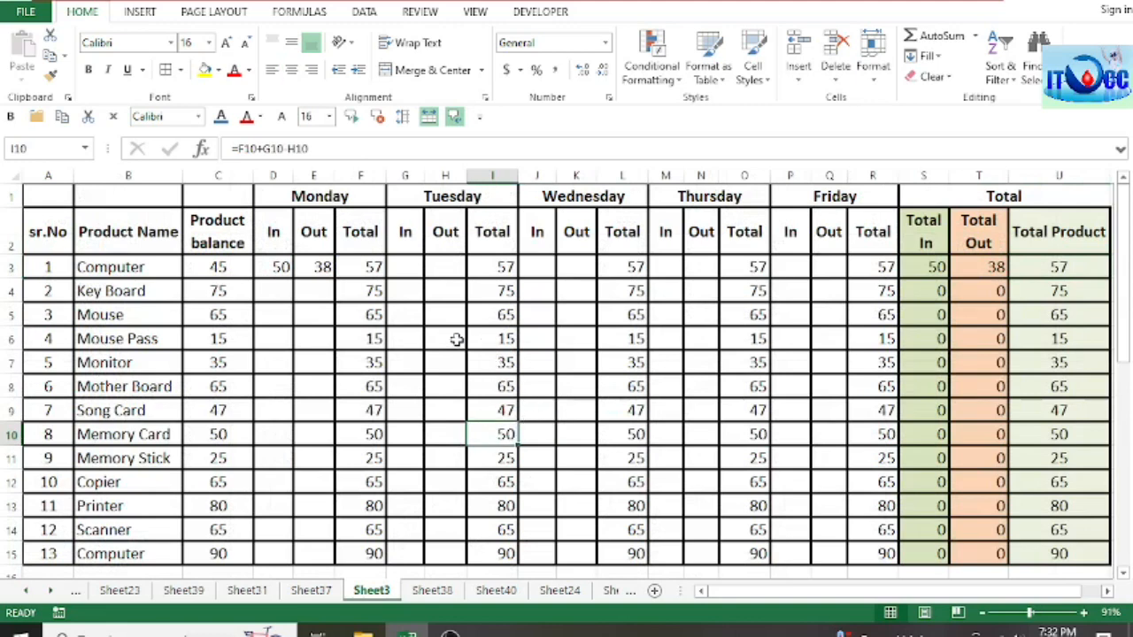
left_click(237, 225)
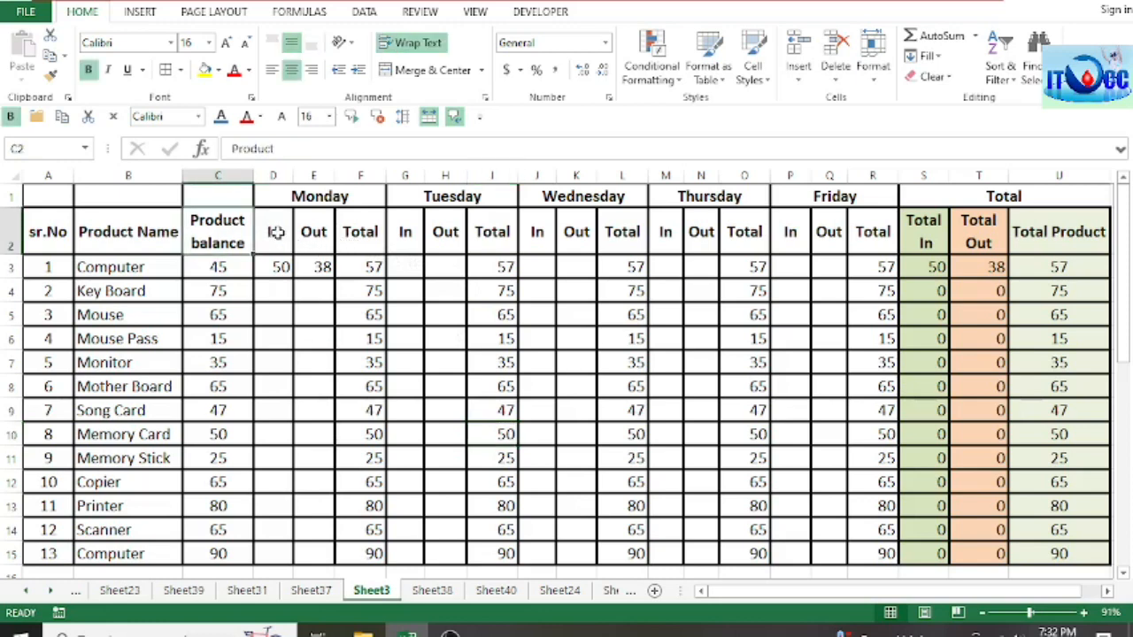
left_click(274, 232)
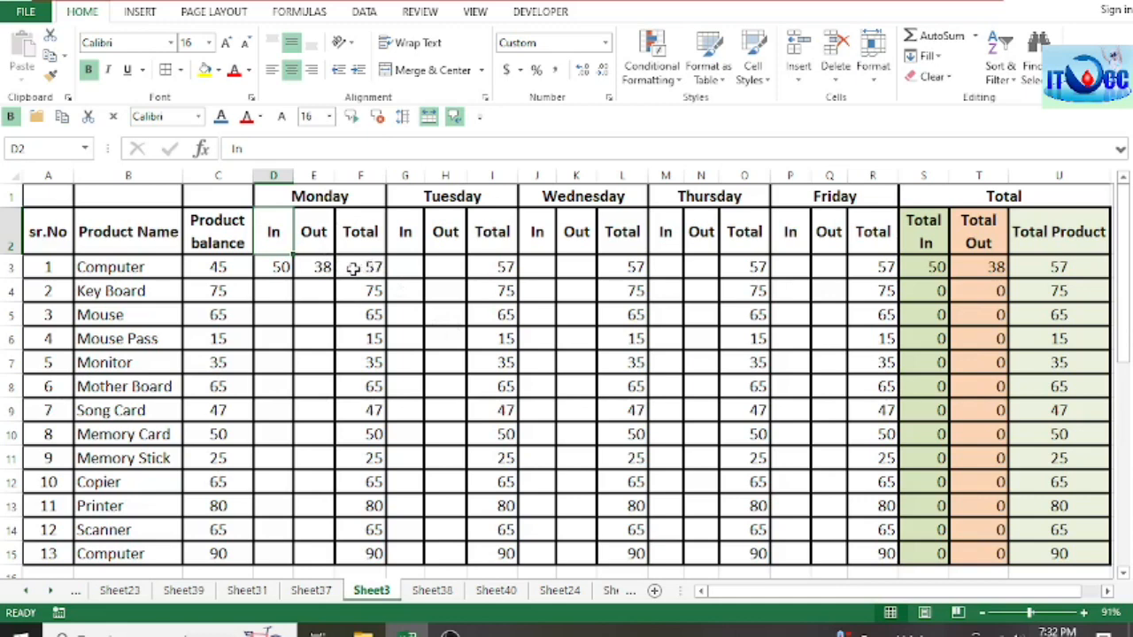
left_click(324, 268)
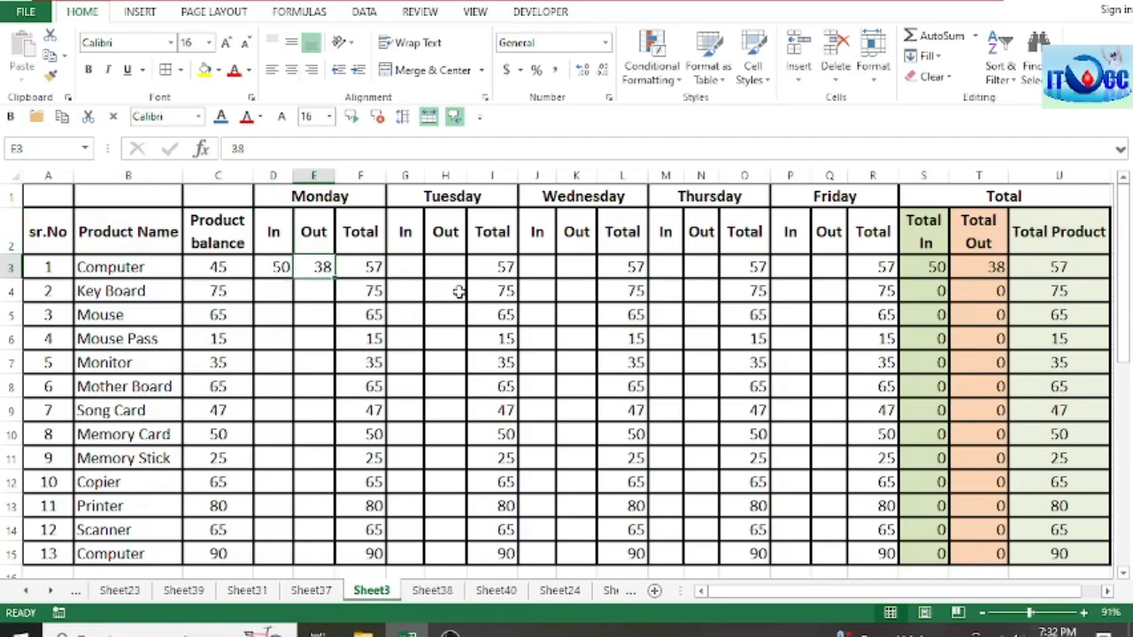
scroll(459, 292, "down", 3)
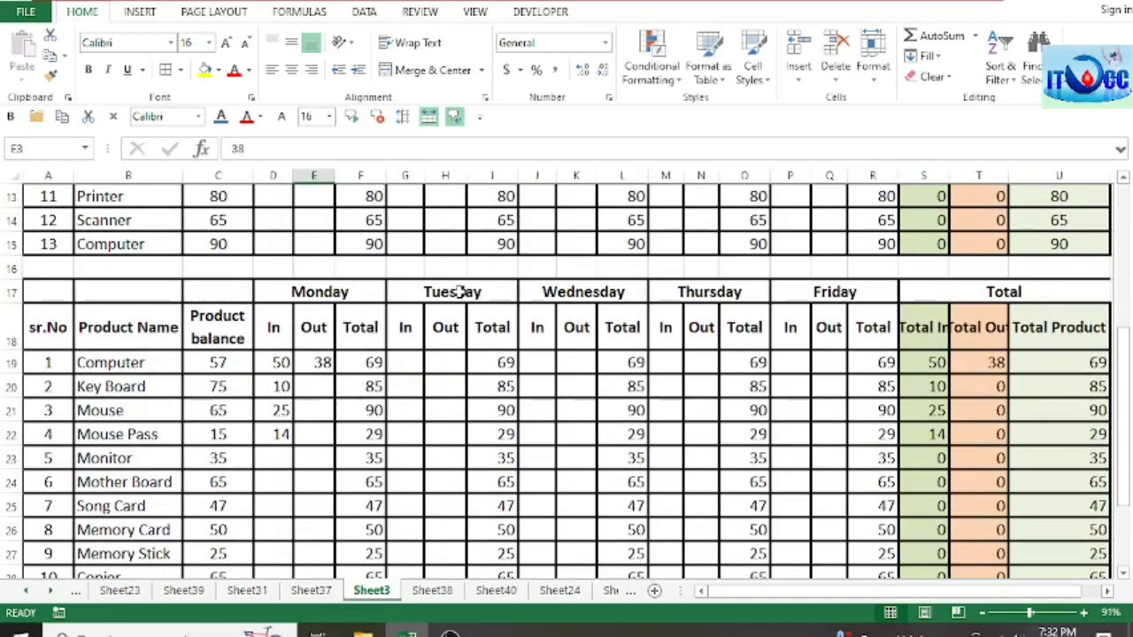
scroll(458, 292, "up", 3)
scroll(458, 292, "up", 1)
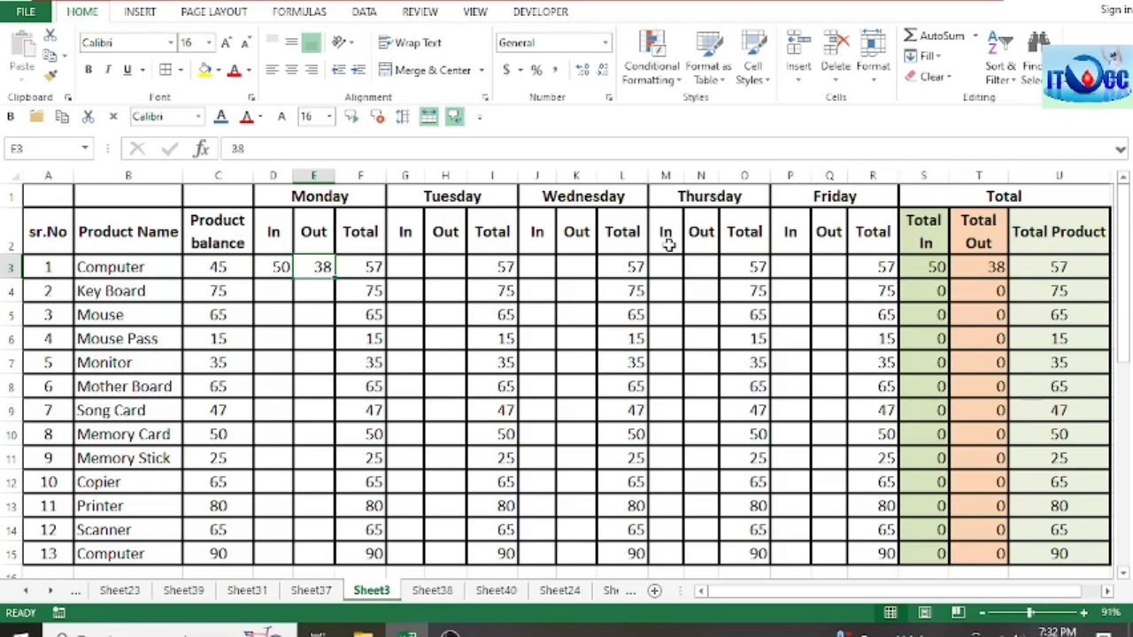
Step: Look across the Sheet3 stock table from Thursday to the Total columns, checking the Total Out formula for Song Card
left_click(689, 197)
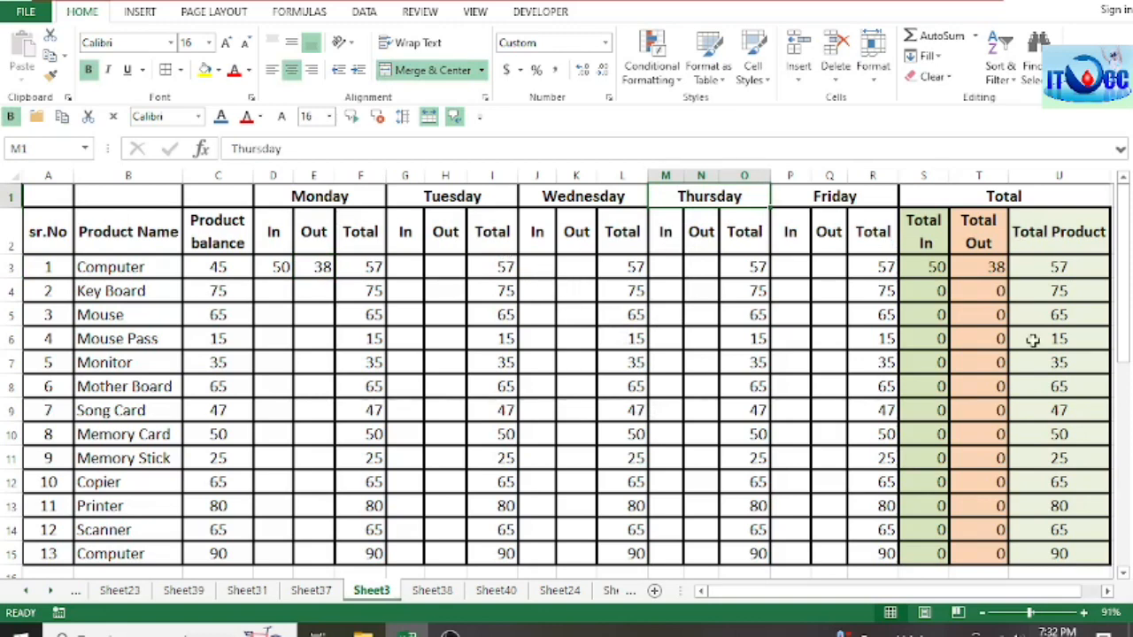
left_click_drag(980, 593, 1005, 599)
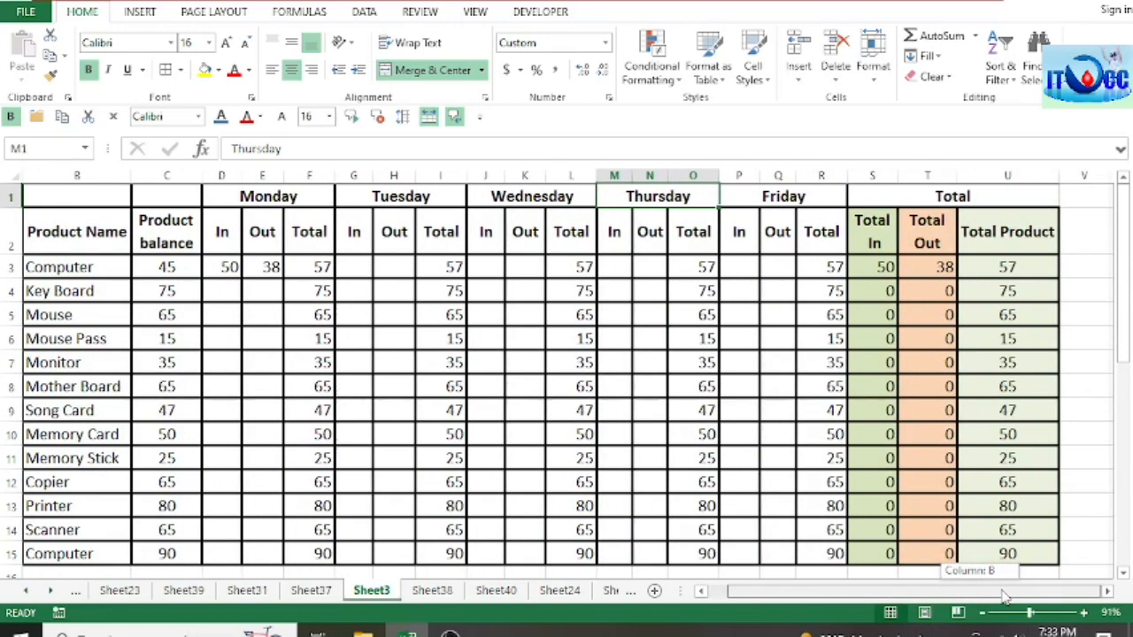
left_click(947, 409)
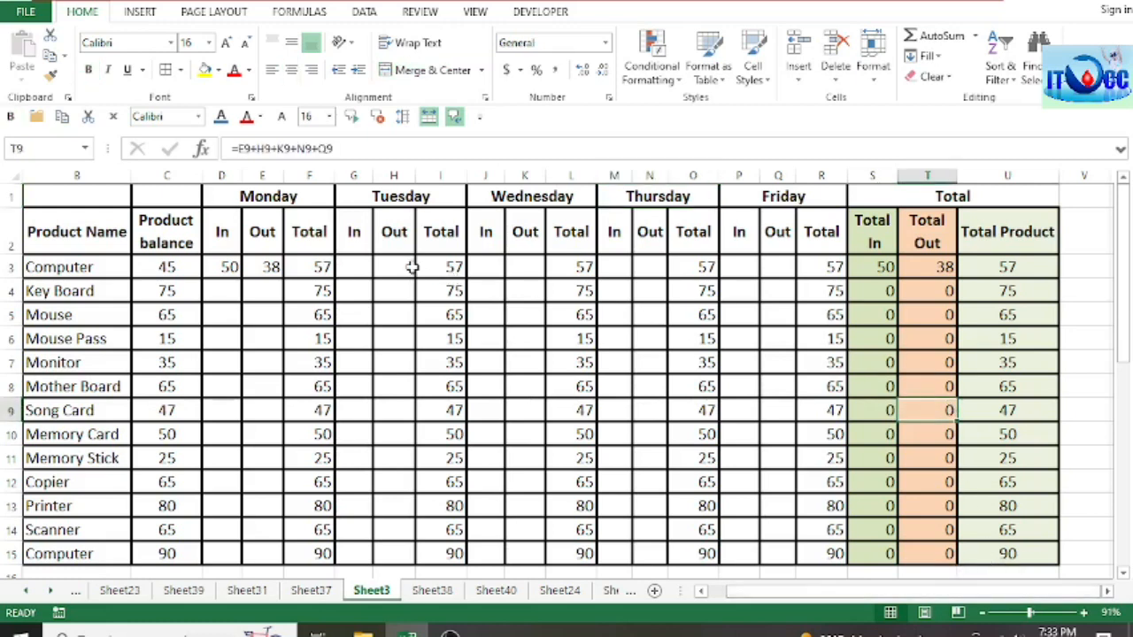
left_click(1106, 591)
left_click(1106, 592)
left_click_drag(1106, 591, 849, 611)
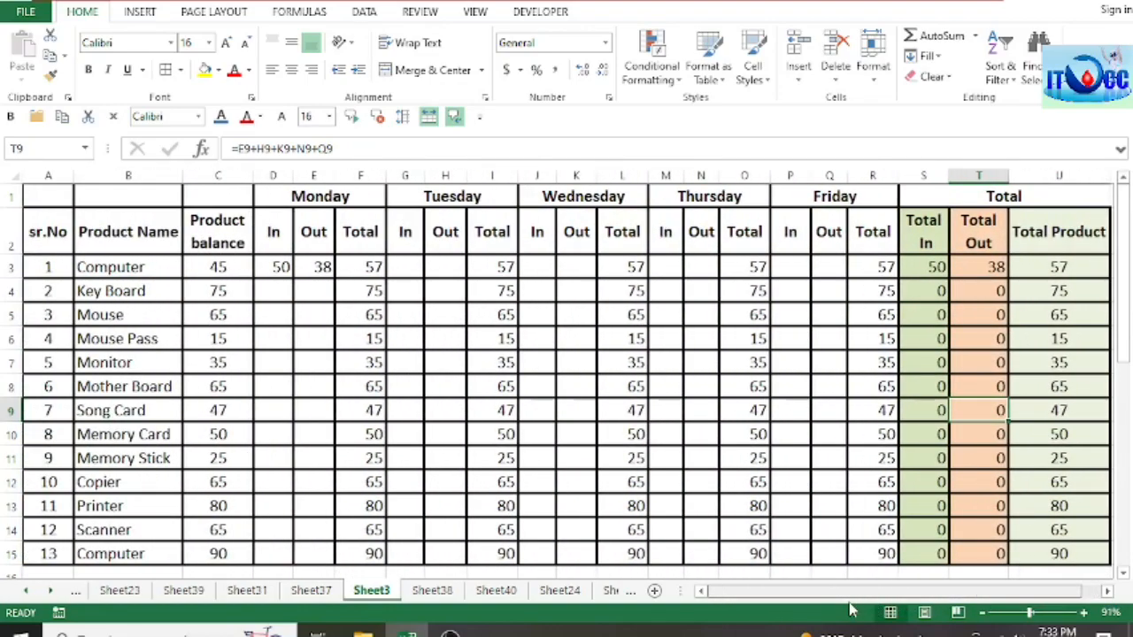
scroll(682, 296, "down", 1)
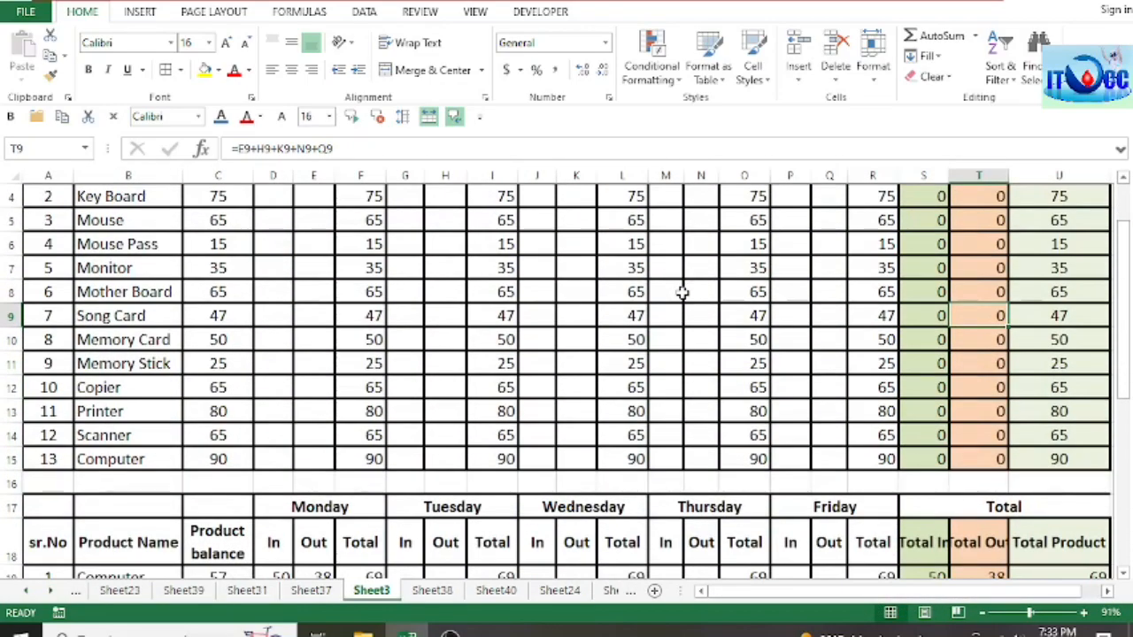
scroll(682, 293, "up", 1)
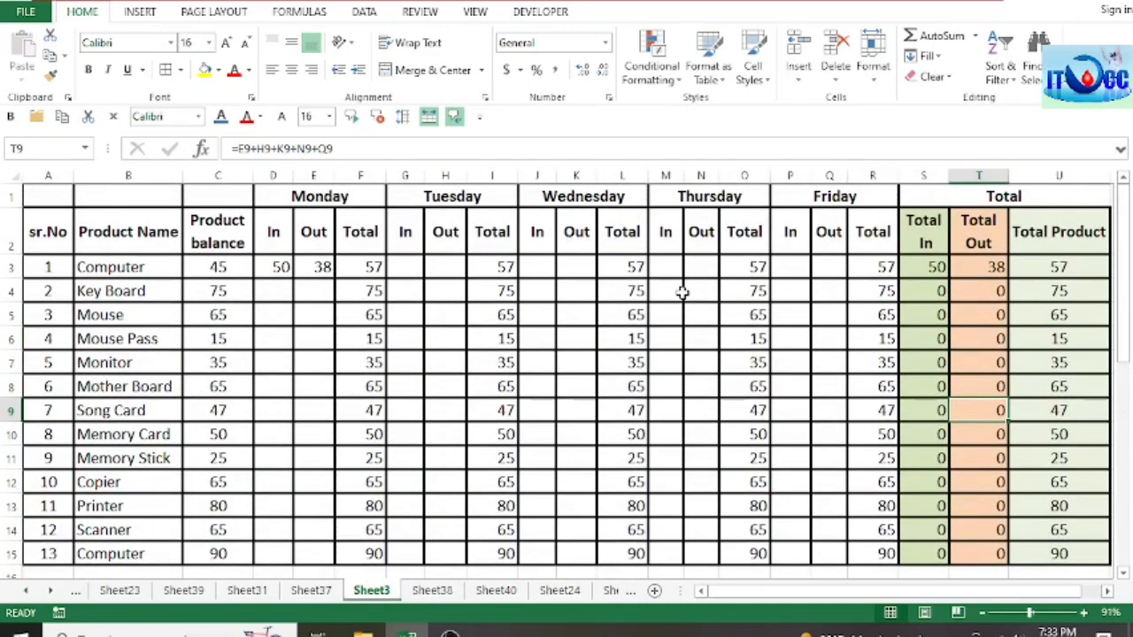
Step: Review the Monday to Friday headings and the Total section on Sheet3, including the second stock table below
left_click(630, 264)
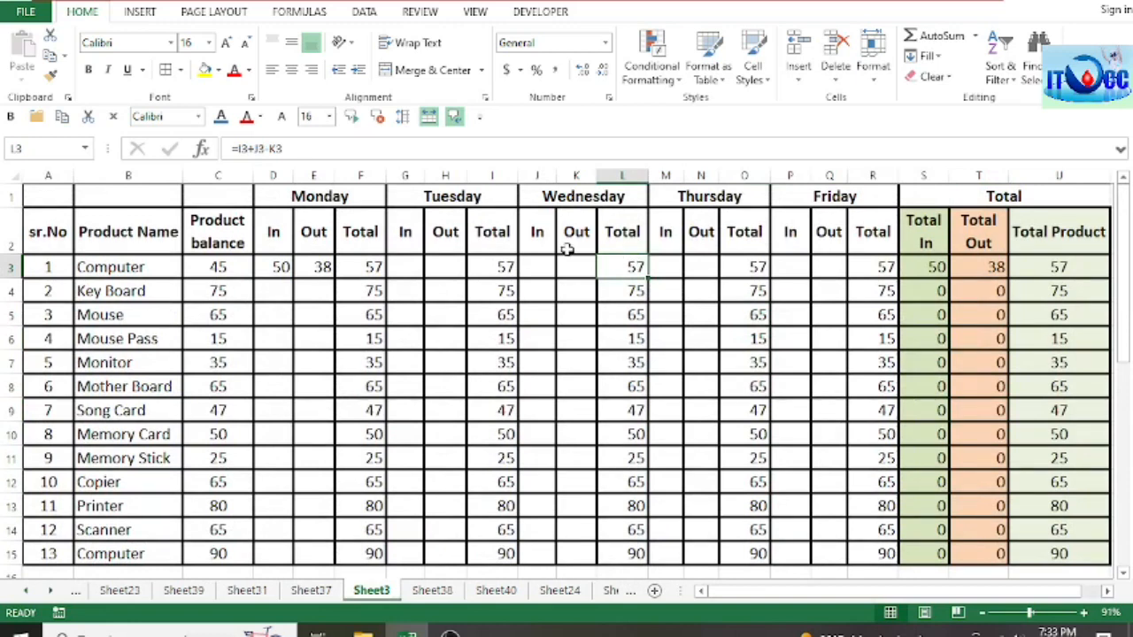
left_click(354, 197)
left_click(445, 197)
left_click(561, 196)
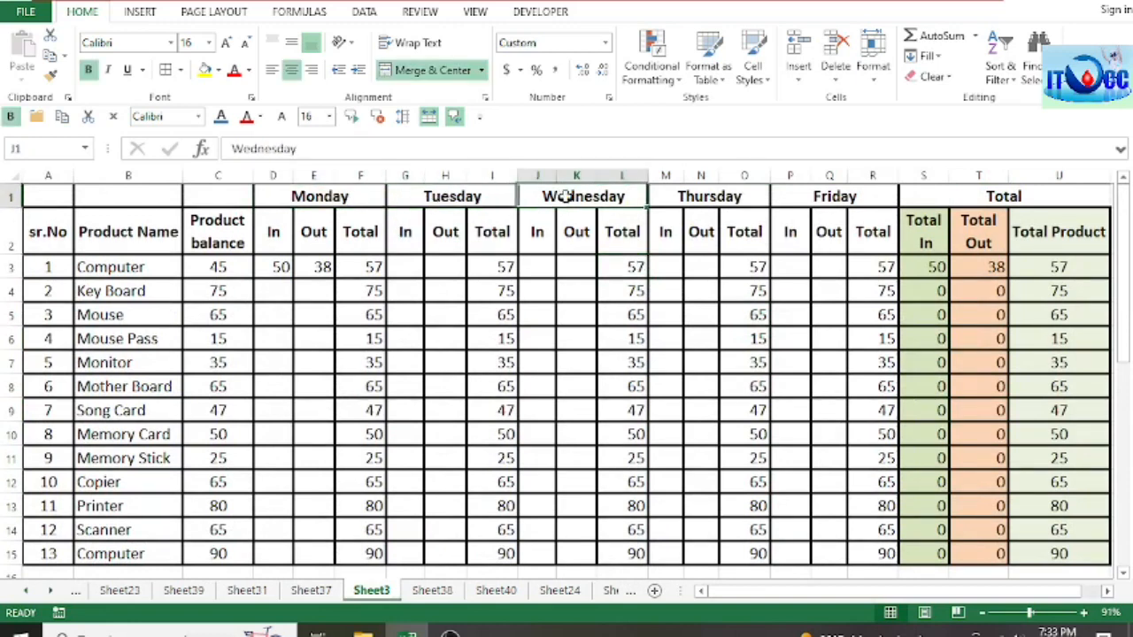
left_click(727, 197)
left_click(814, 197)
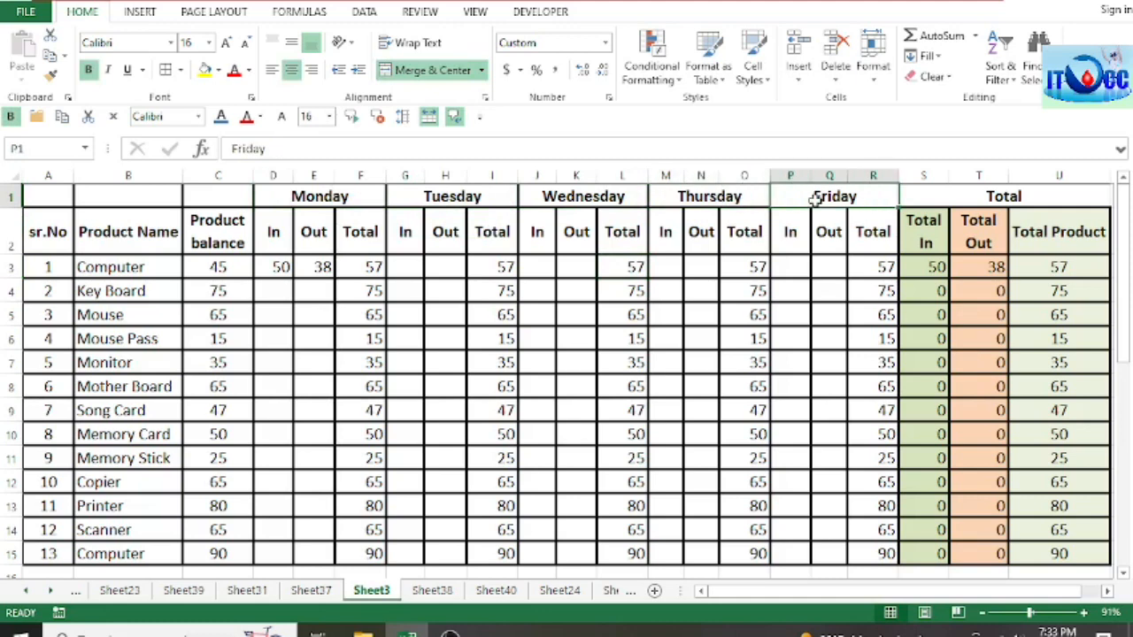
left_click(957, 200)
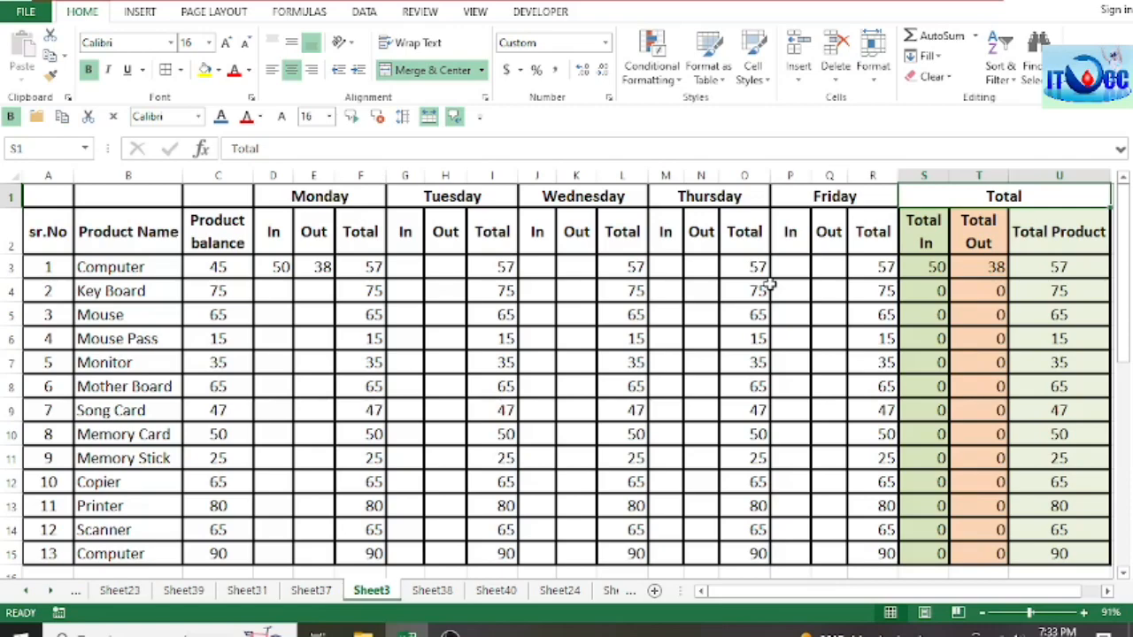
scroll(770, 283, "down", 3)
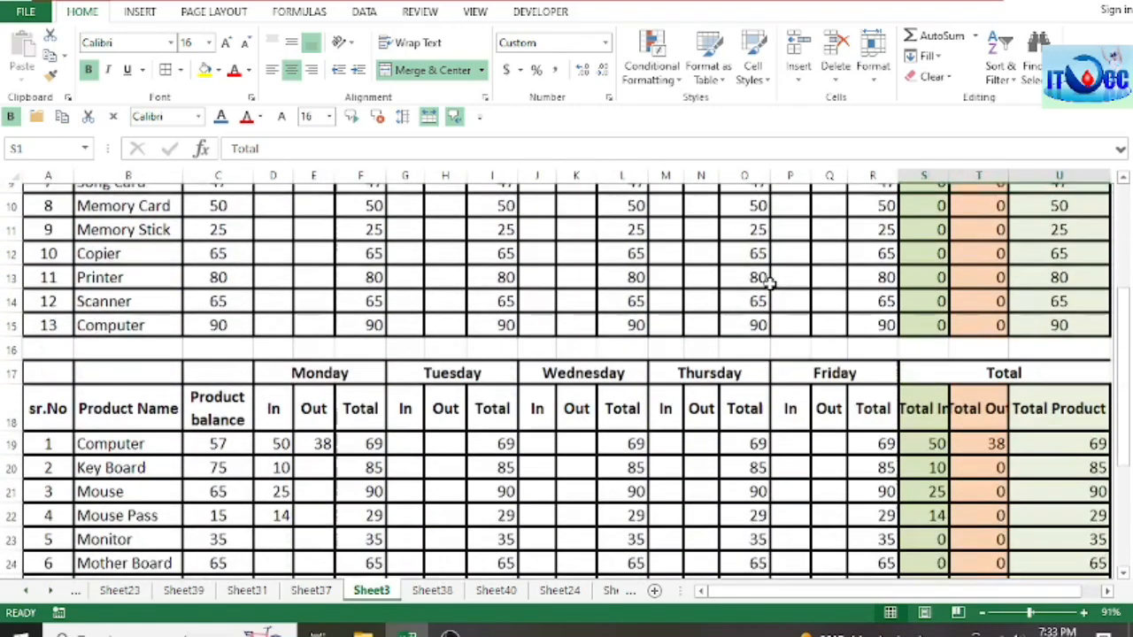
scroll(770, 283, "down", 3)
scroll(770, 283, "up", 6)
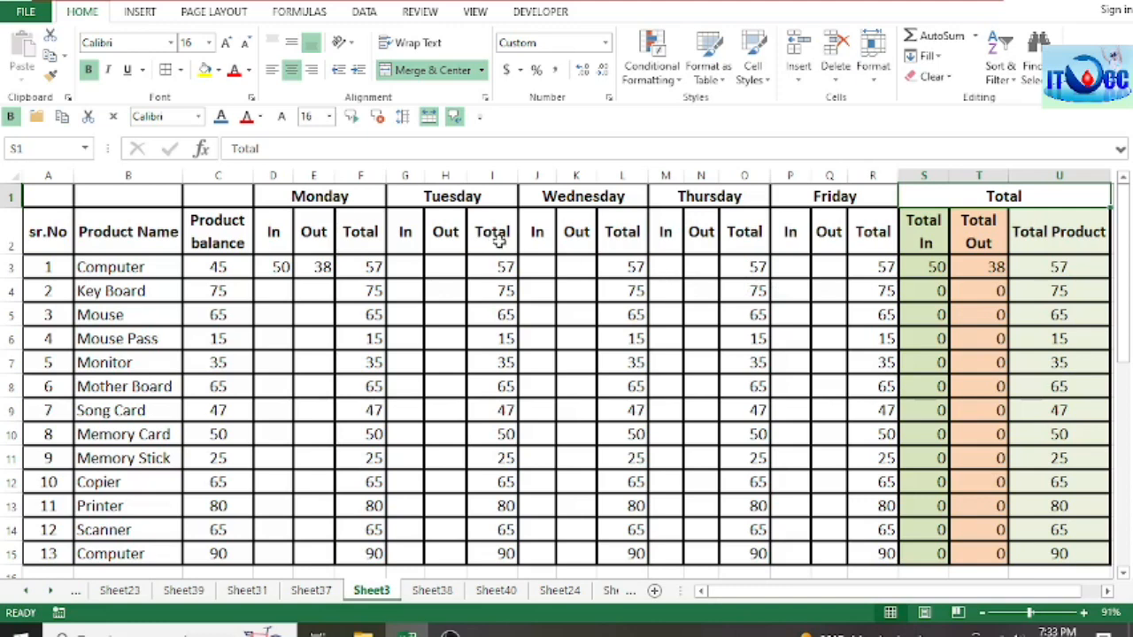
Step: Check the Monday In and Product balance headings, and select the first stock table's figures in C3:U15
left_click(276, 231)
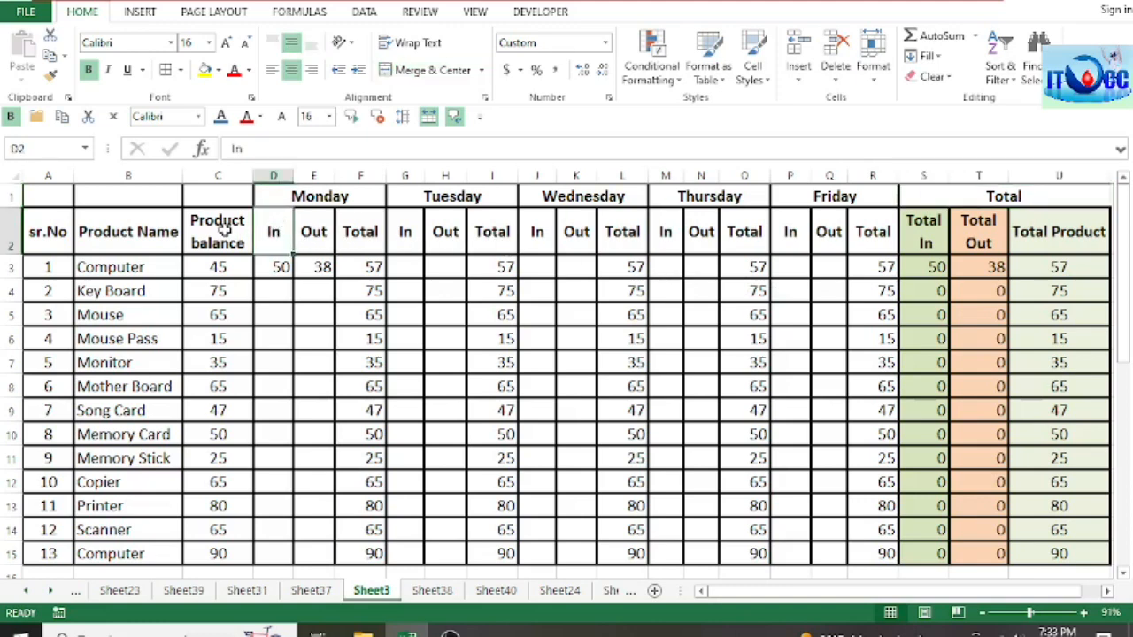
left_click(232, 232)
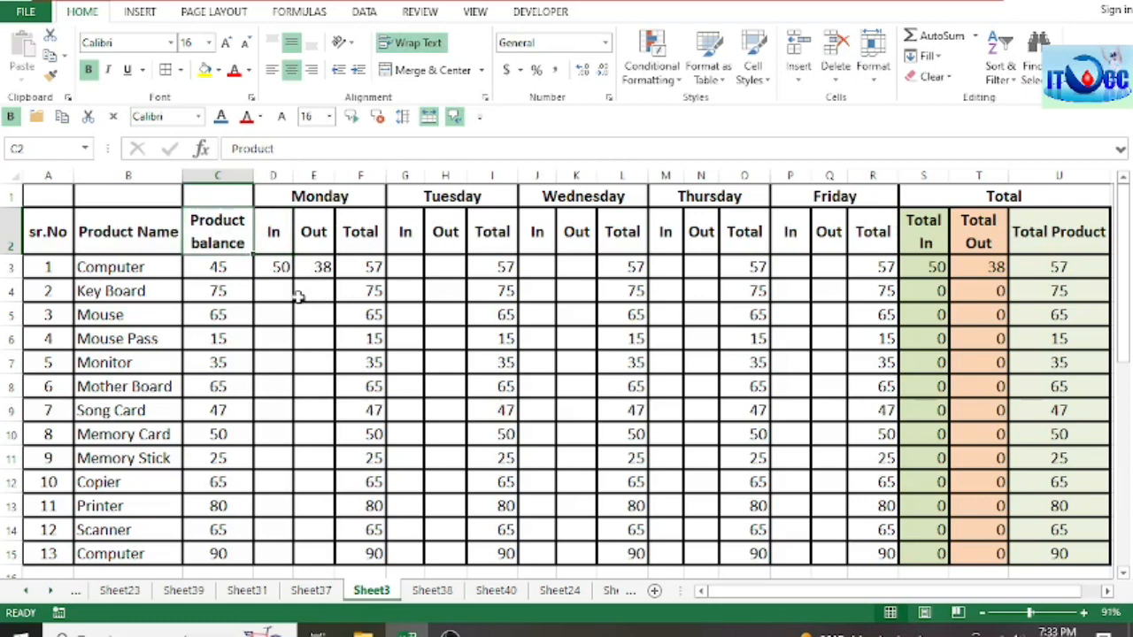
left_click_drag(217, 267, 1043, 563)
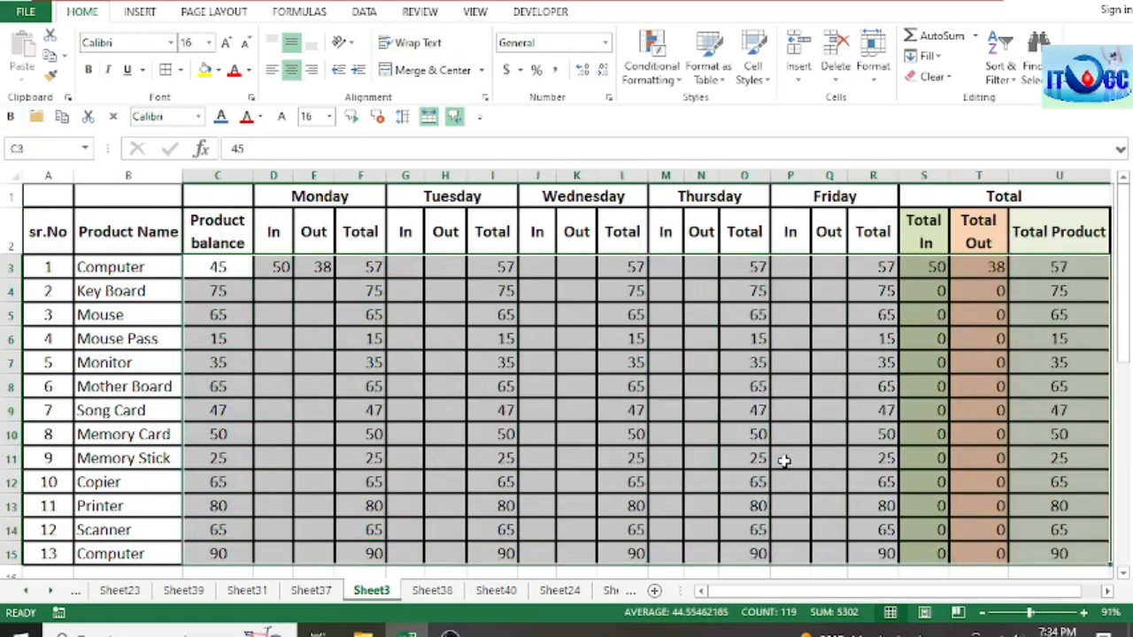
Step: Clear the selected stock figures from C3:U15, keeping the product names and headings
key("Delete")
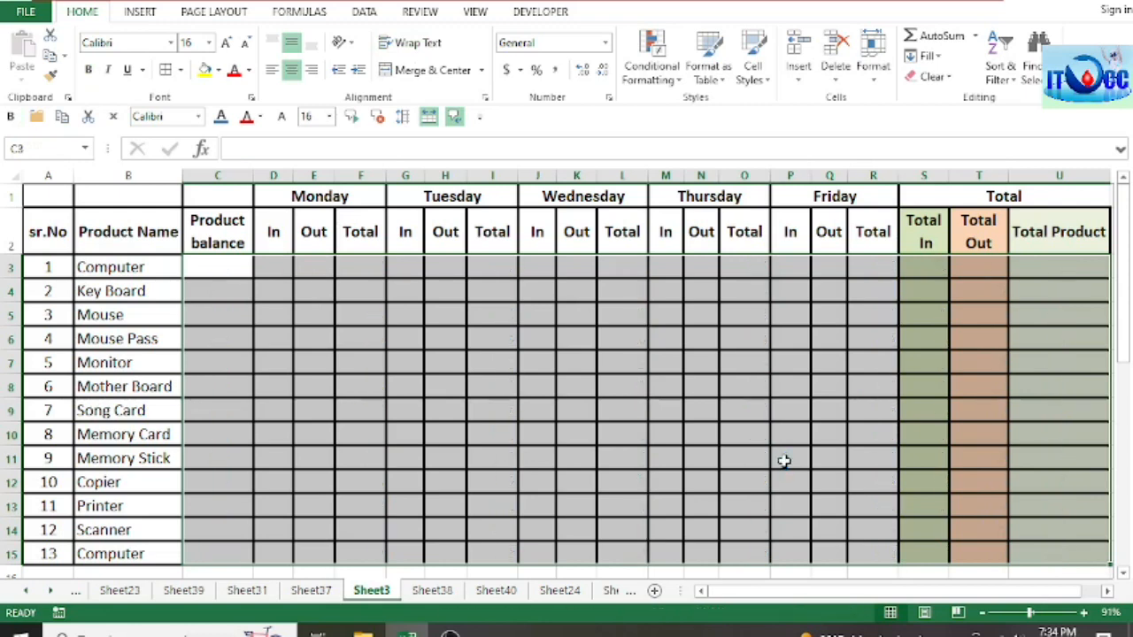
left_click(443, 393)
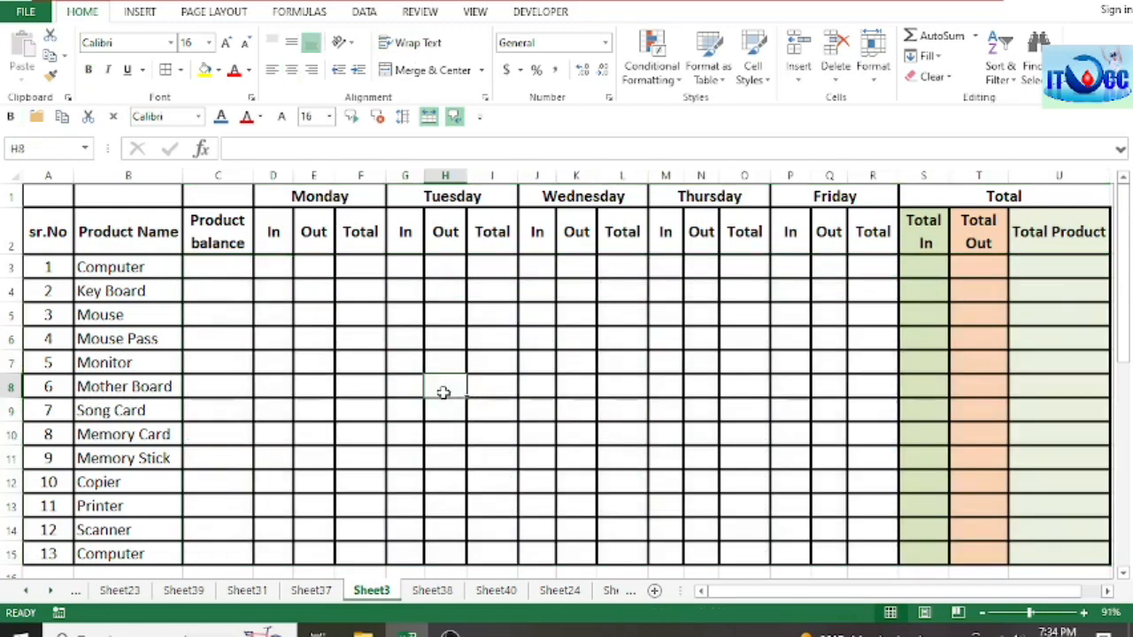
left_click(299, 316)
left_click(222, 271)
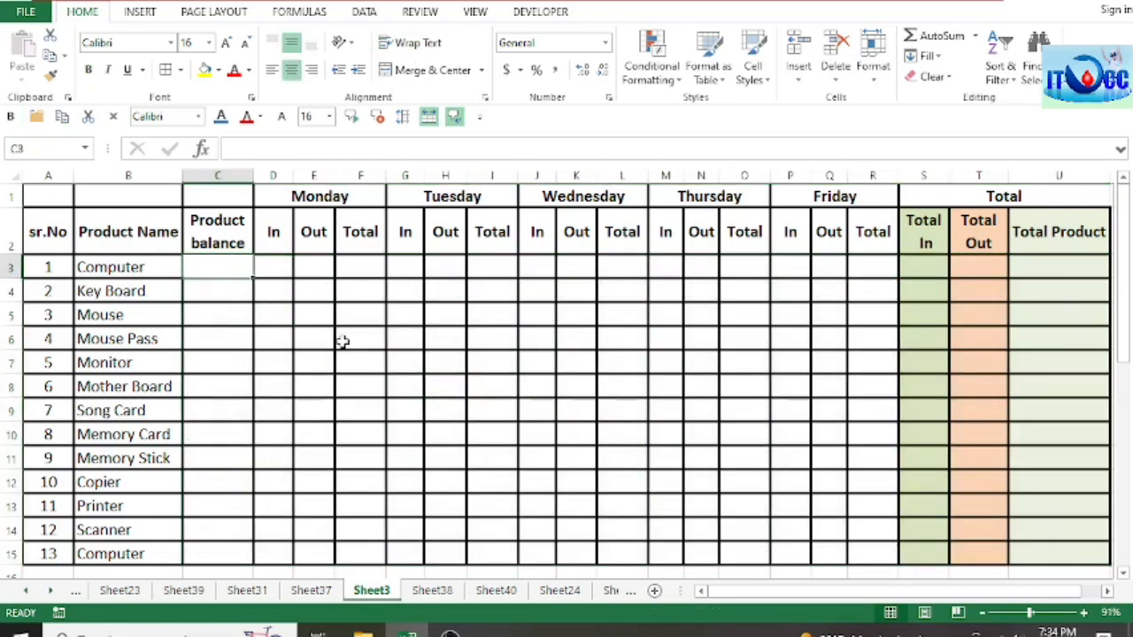
left_click(344, 342)
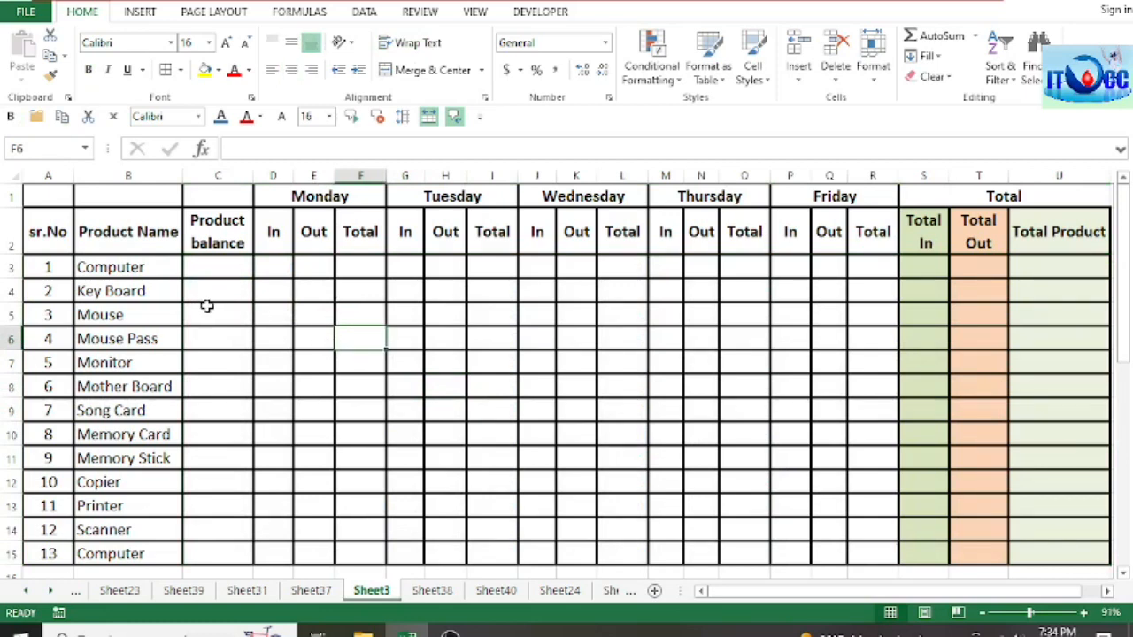
Step: Examine the Product Name column, going through the product list in B3:B15
left_click(140, 239)
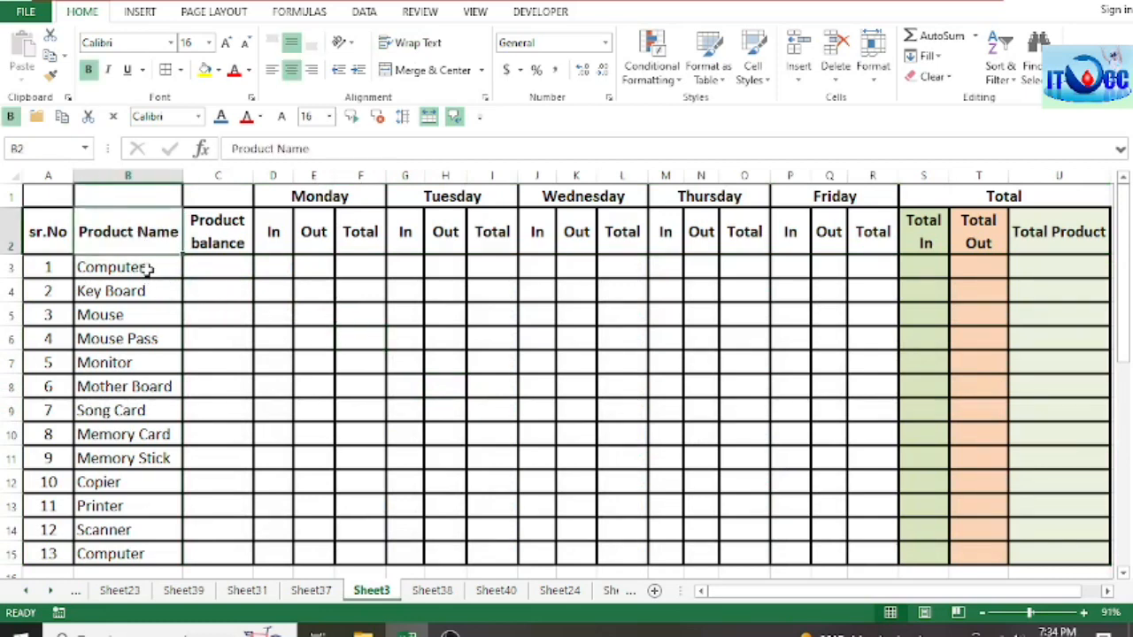
left_click(143, 268)
left_click(164, 294)
left_click_drag(156, 266, 152, 542)
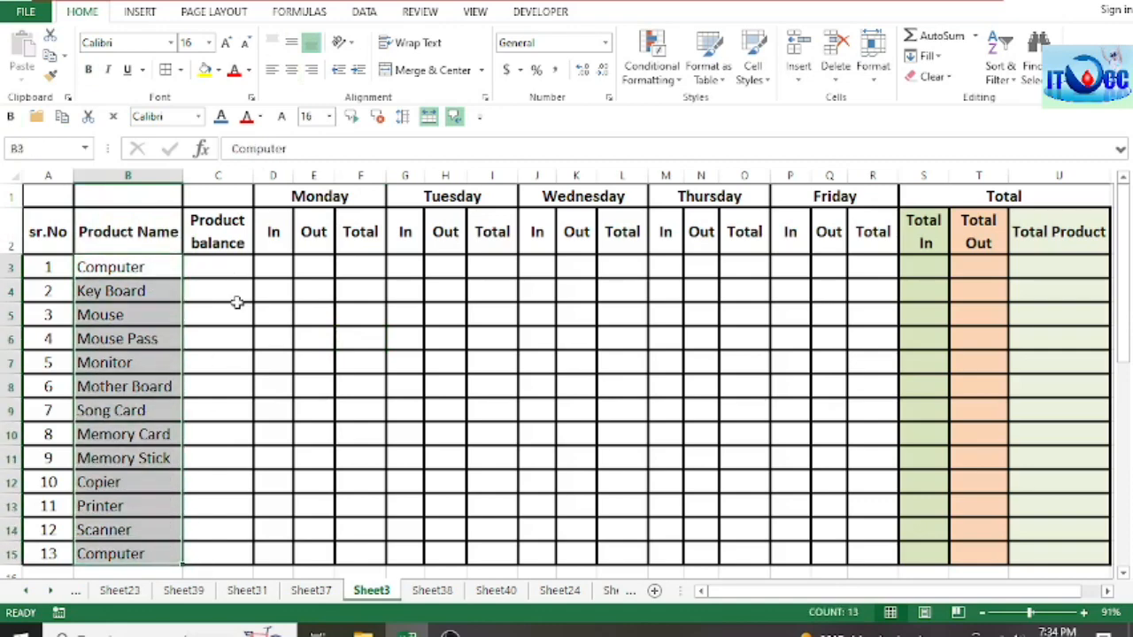
scroll(235, 299, "down", 1)
scroll(236, 312, "up", 1)
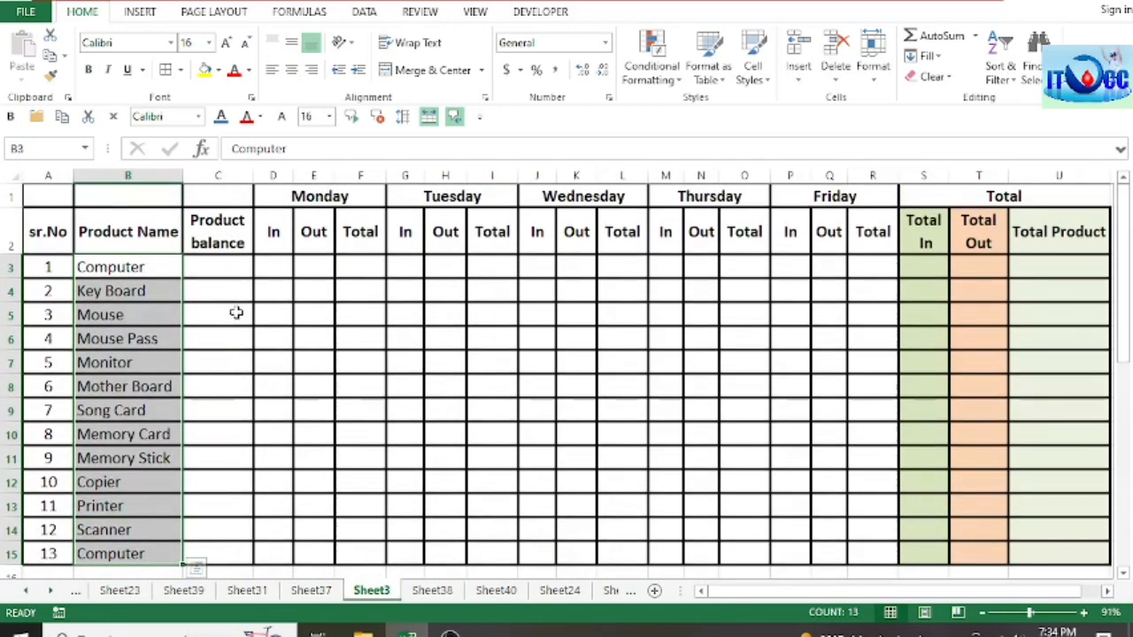
left_click_drag(150, 266, 147, 548)
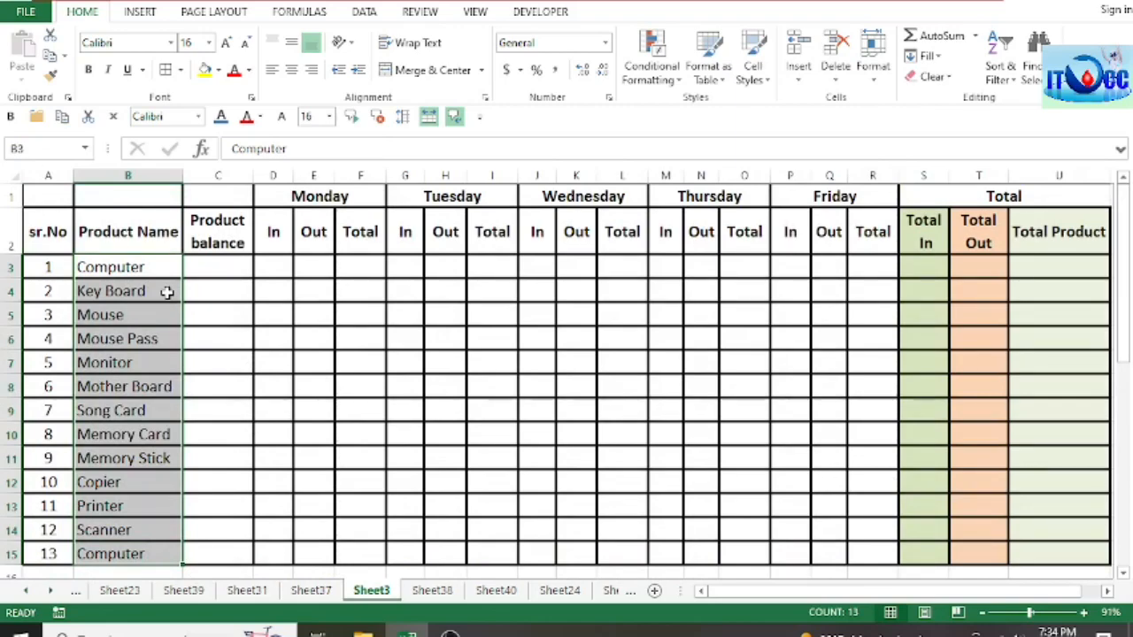
scroll(167, 291, "down", 1)
scroll(167, 292, "up", 1)
left_click(195, 266)
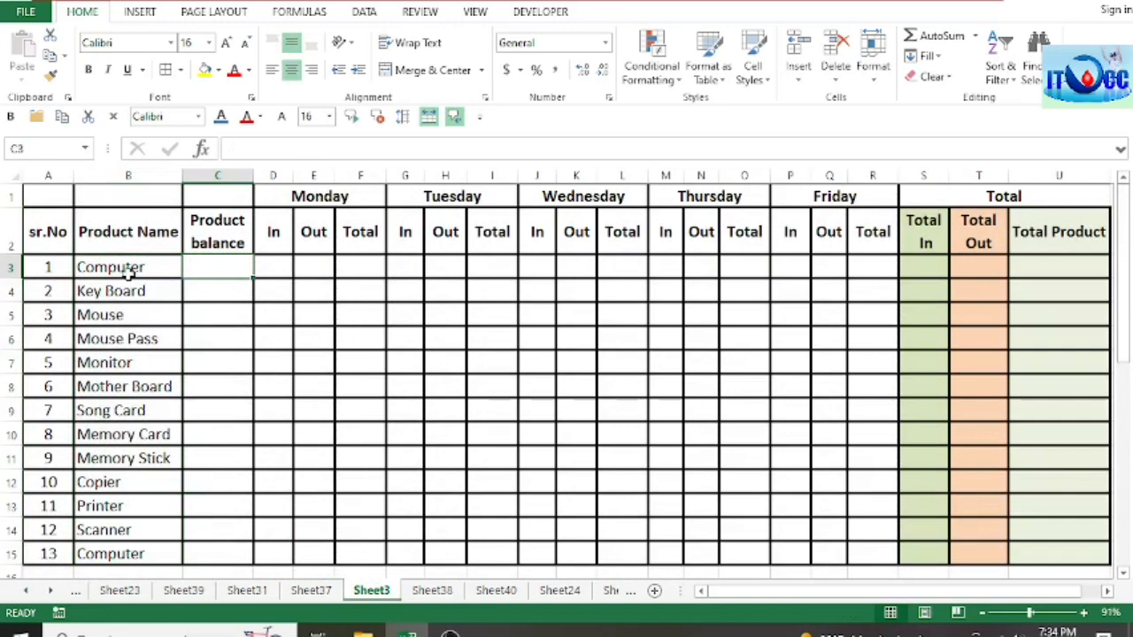
left_click_drag(128, 268, 128, 546)
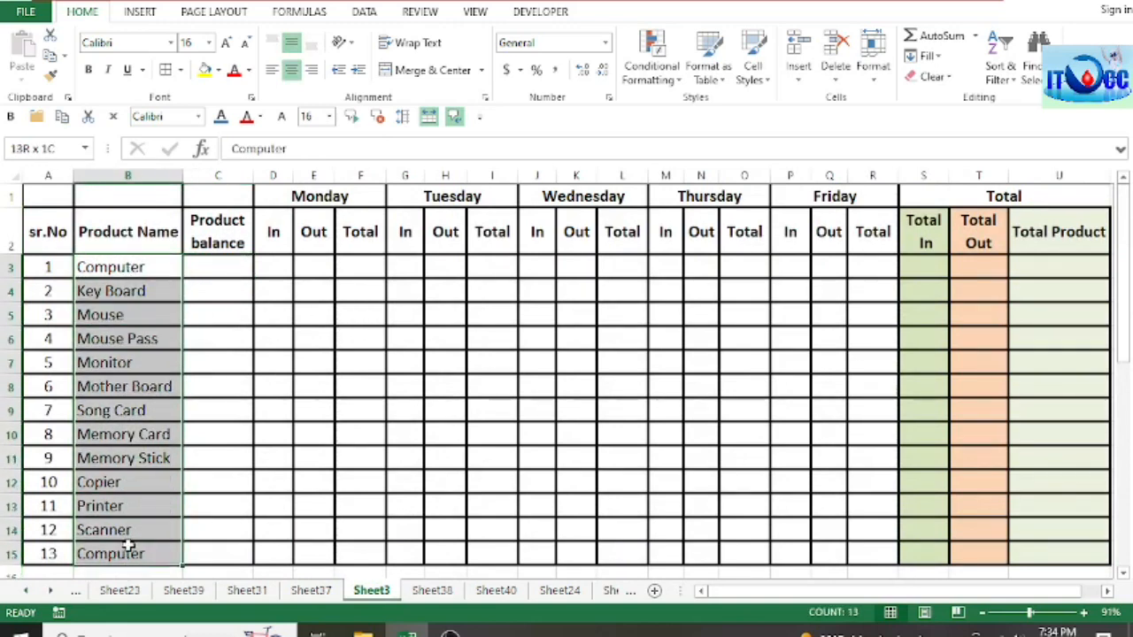
Step: Enter product balances of 45 for the first Computer row, 75 for Key Board, 60 for Mouse and 35 for Mouse Pass
left_click(227, 273)
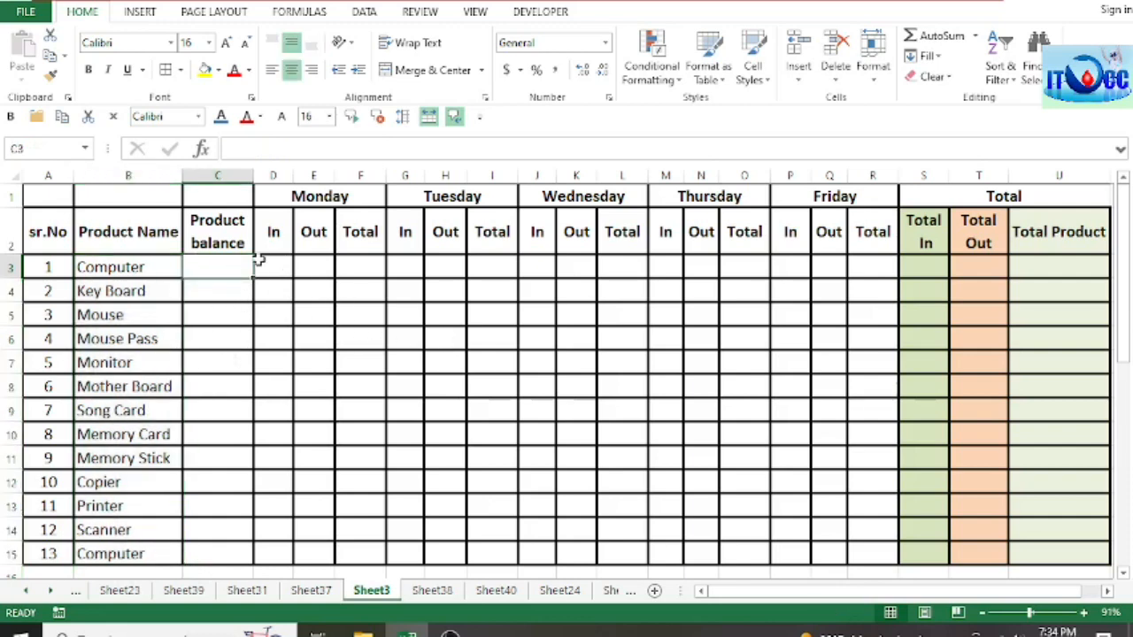
left_click(224, 231)
left_click(228, 266)
left_click(265, 293)
left_click(229, 270)
type("45")
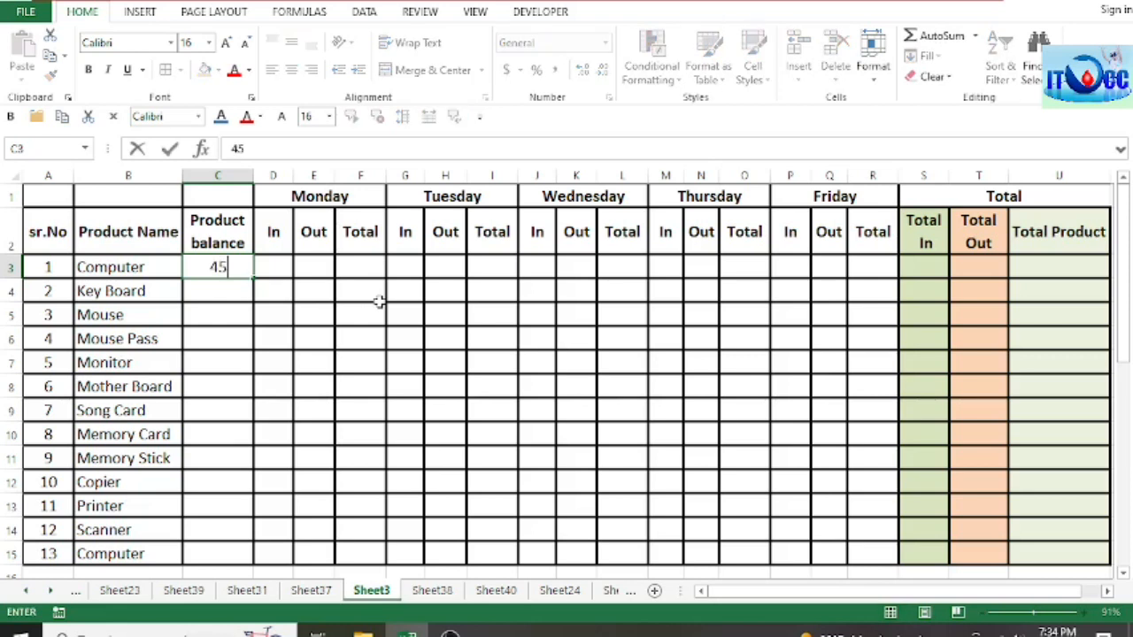
key("Return")
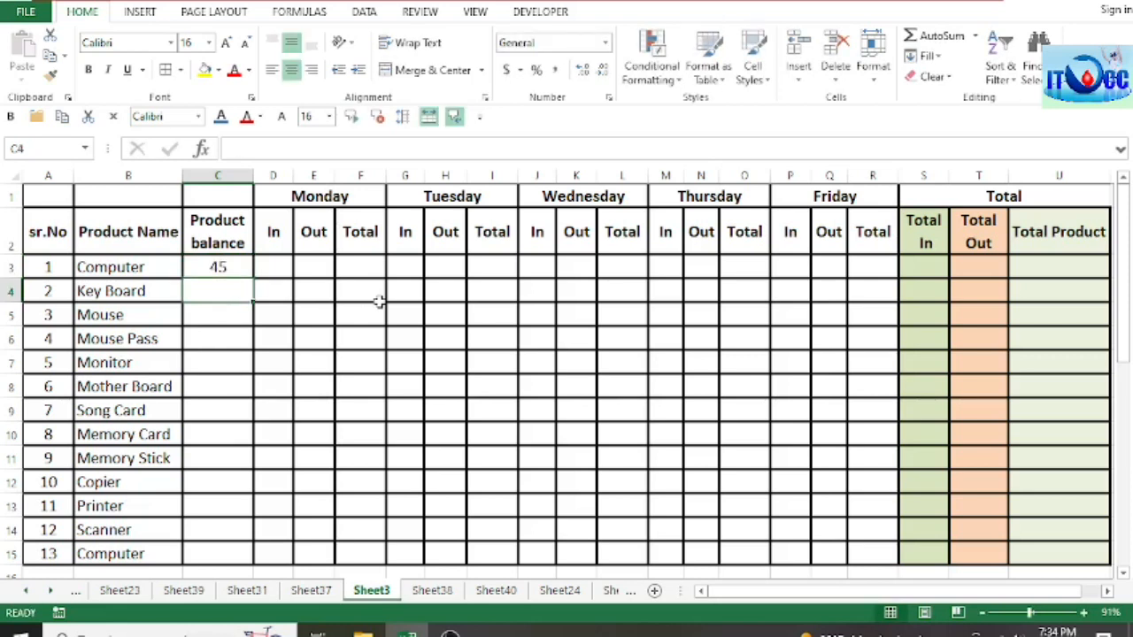
type("75")
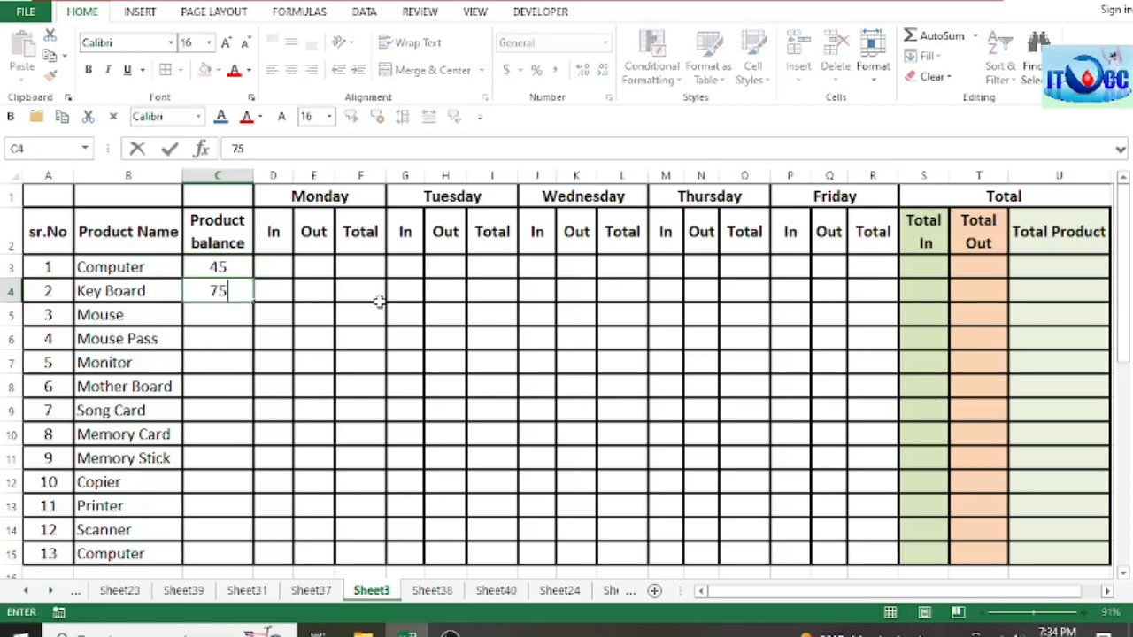
key("Return")
type("60")
key("Return")
type("35")
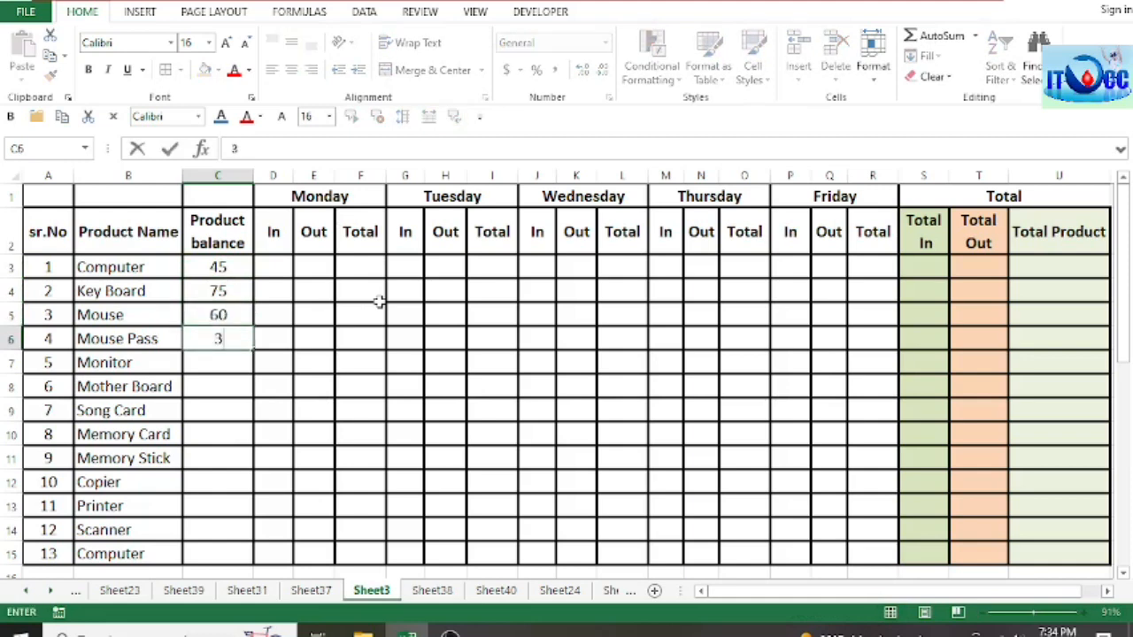
key("Return")
Step: Enter product balances of 15 for Monitor, 68 for Mother Board, 95 for Song Card, 45 for Memory Card and 40 for Memory Stick
type("15")
key("Return")
type("68")
key("Return")
type("95")
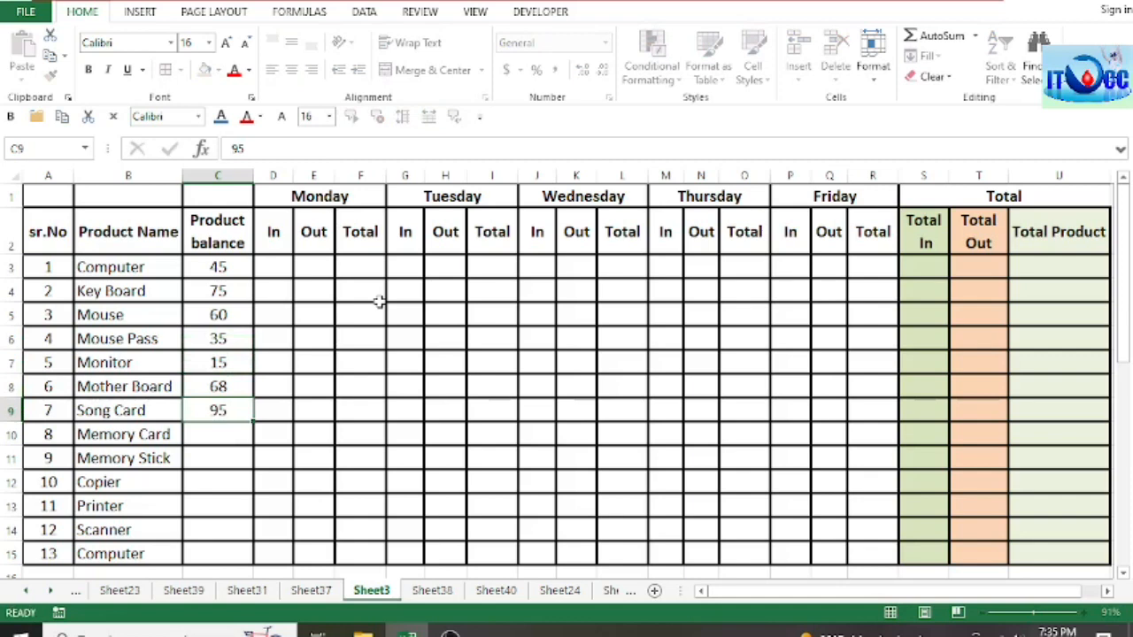
key("Return")
type("45")
key("Return")
type("4")
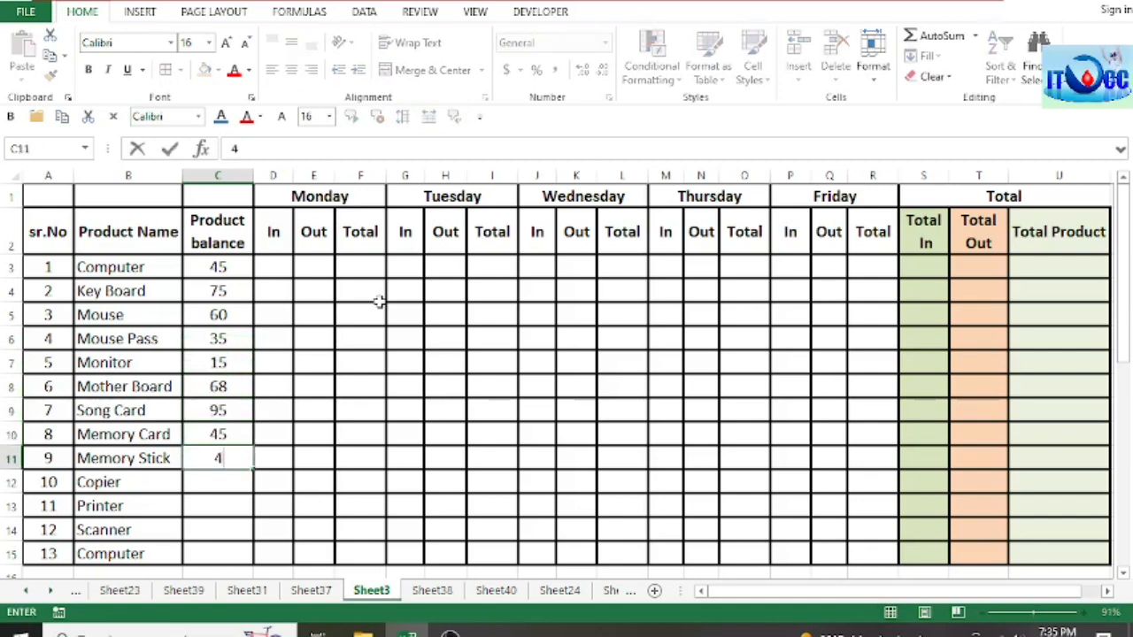
type("0")
key("Return")
Step: Enter product balances of 69 for Copier, 25 for Printer, 27 for Scanner and 18 for the last Computer row
type("69")
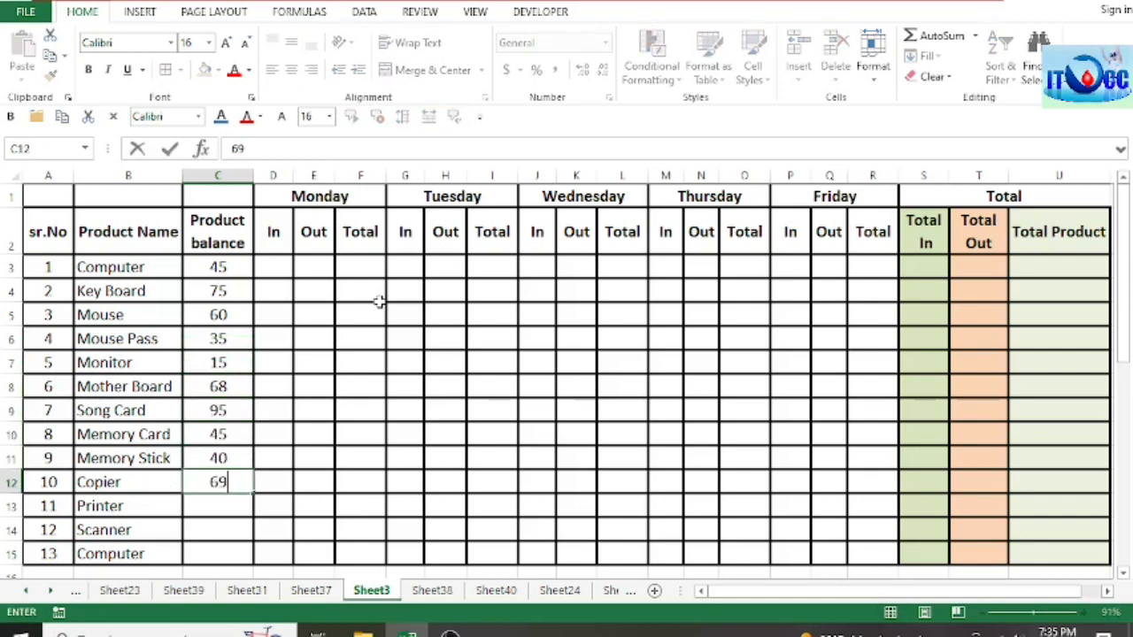
key("Return")
type("25")
key("Return")
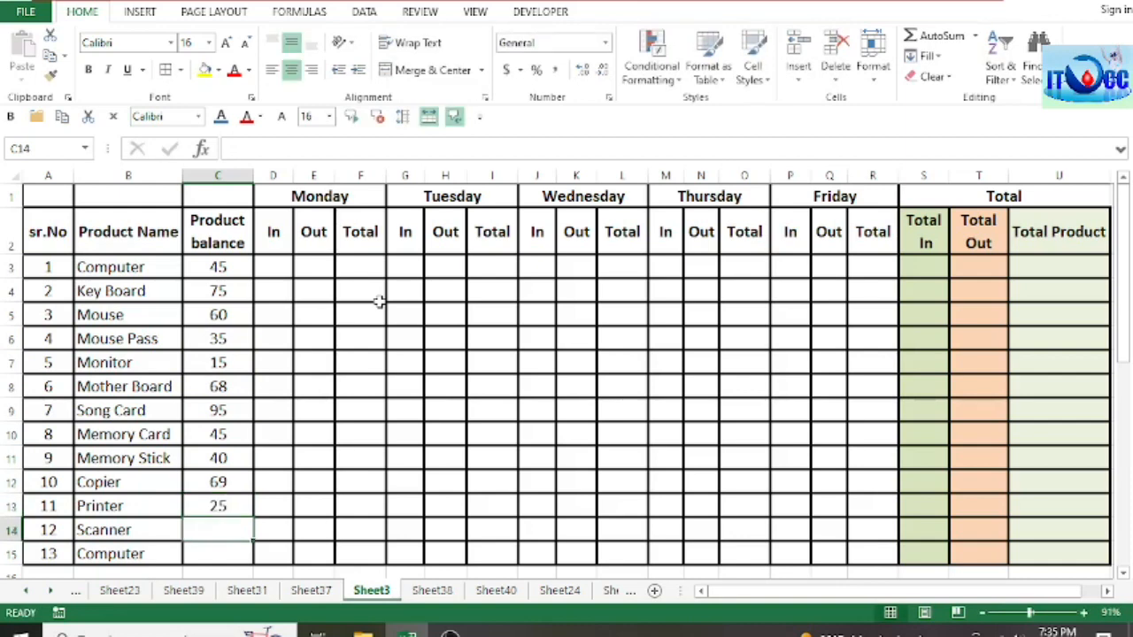
type("27")
key("Return")
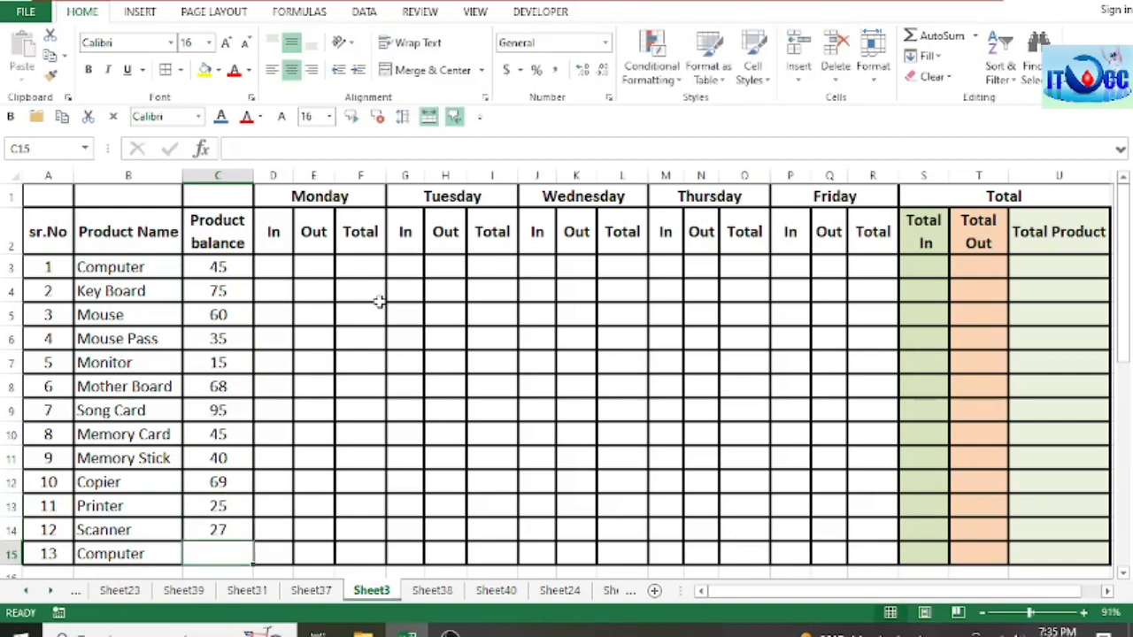
type("18")
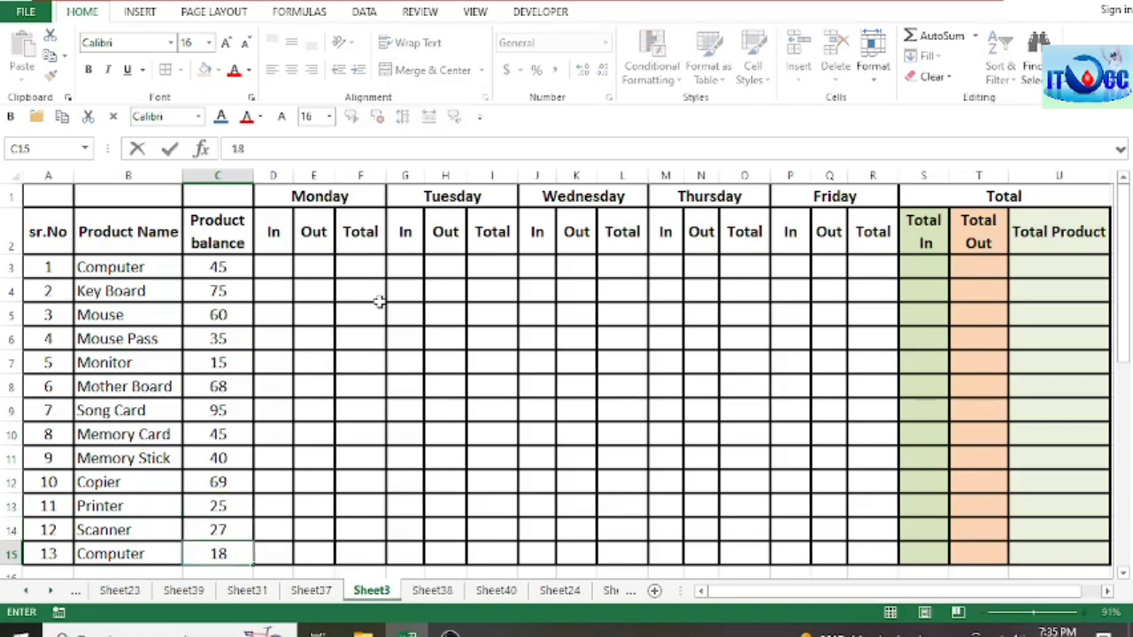
key("Return")
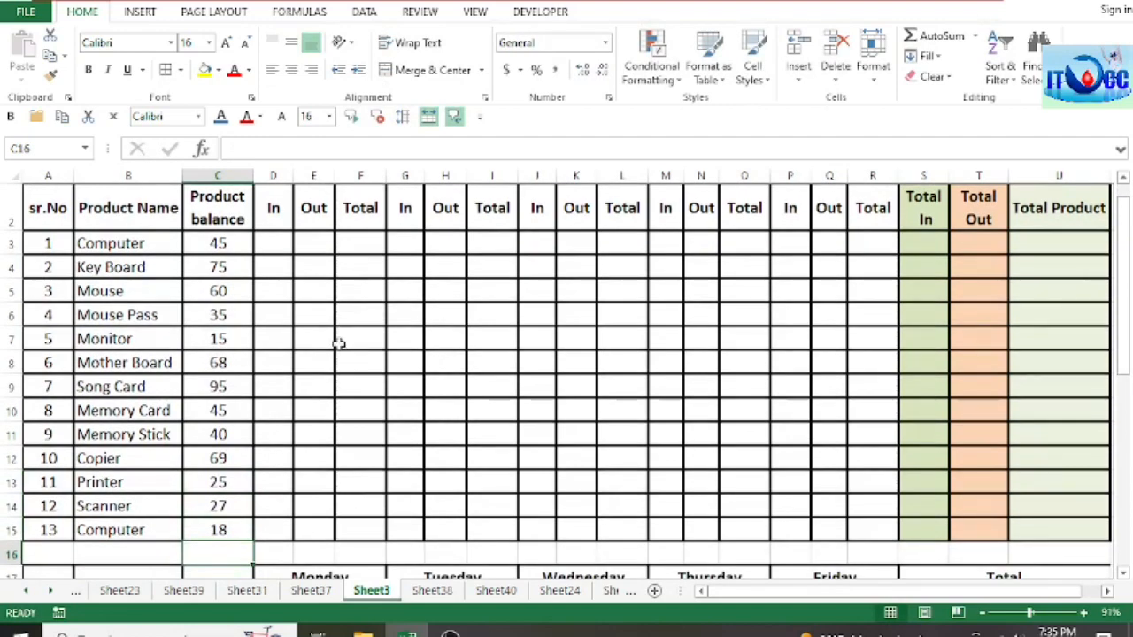
Step: Review the Product balance column in C3:C15 and the first Computer row's balance beside its Monday In cell
scroll(338, 343, "up", 1)
left_click_drag(239, 271, 238, 554)
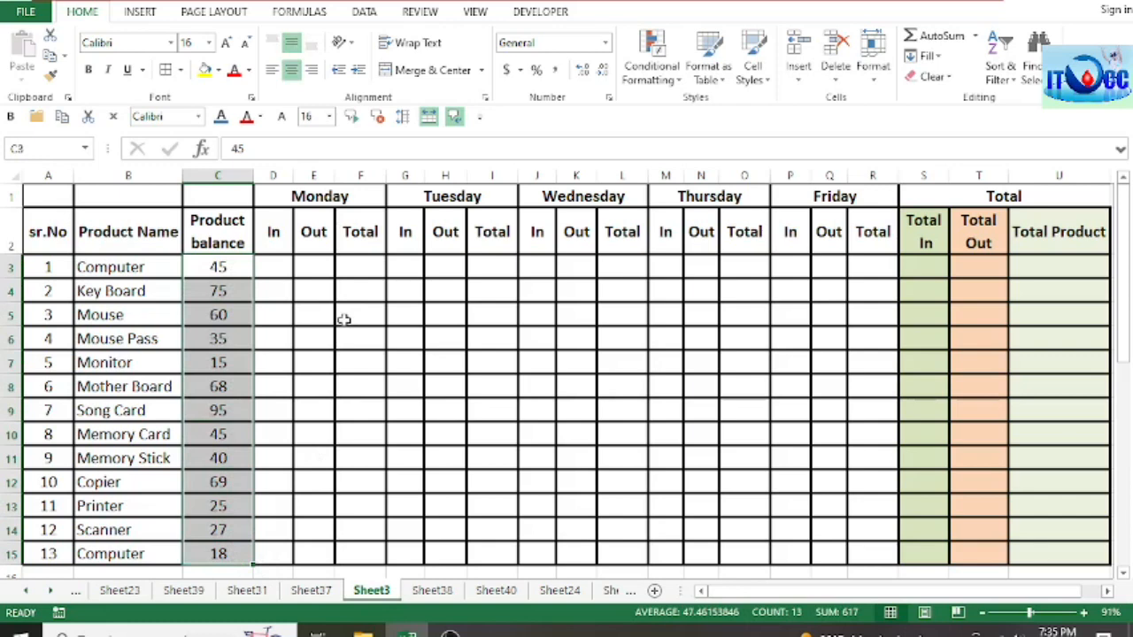
left_click(209, 267)
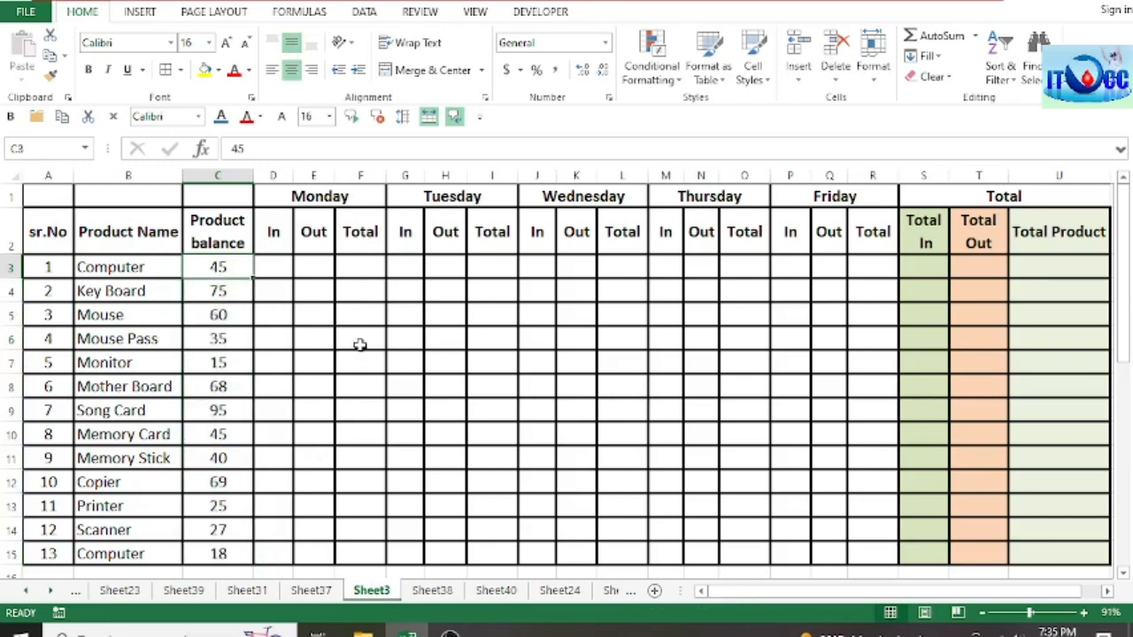
left_click(223, 294)
left_click(220, 269)
left_click(279, 268)
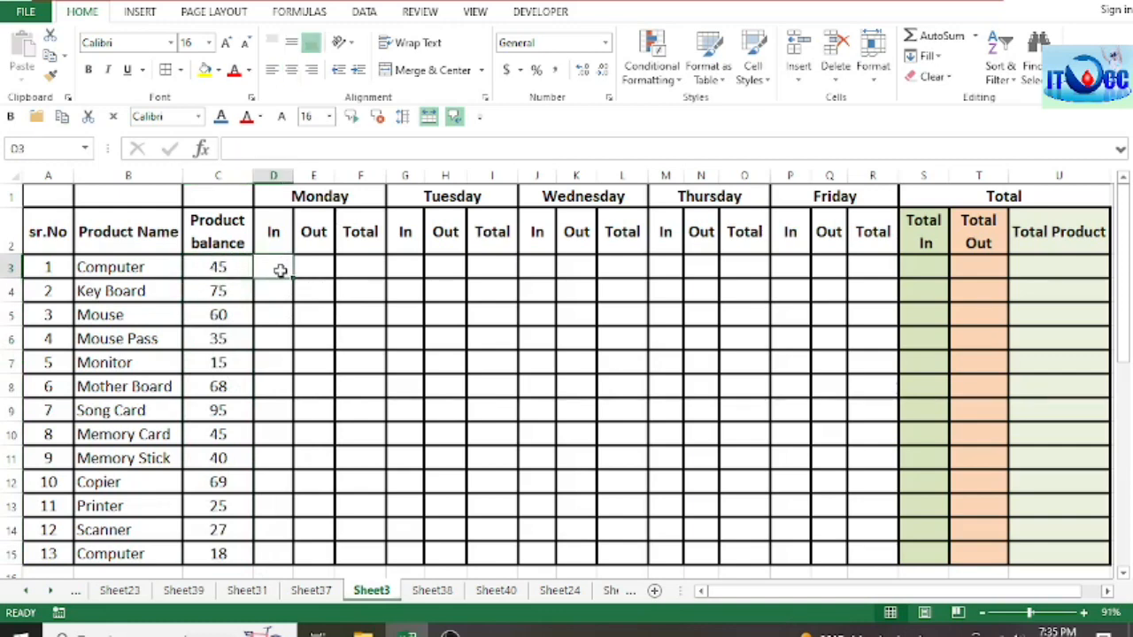
left_click(221, 268)
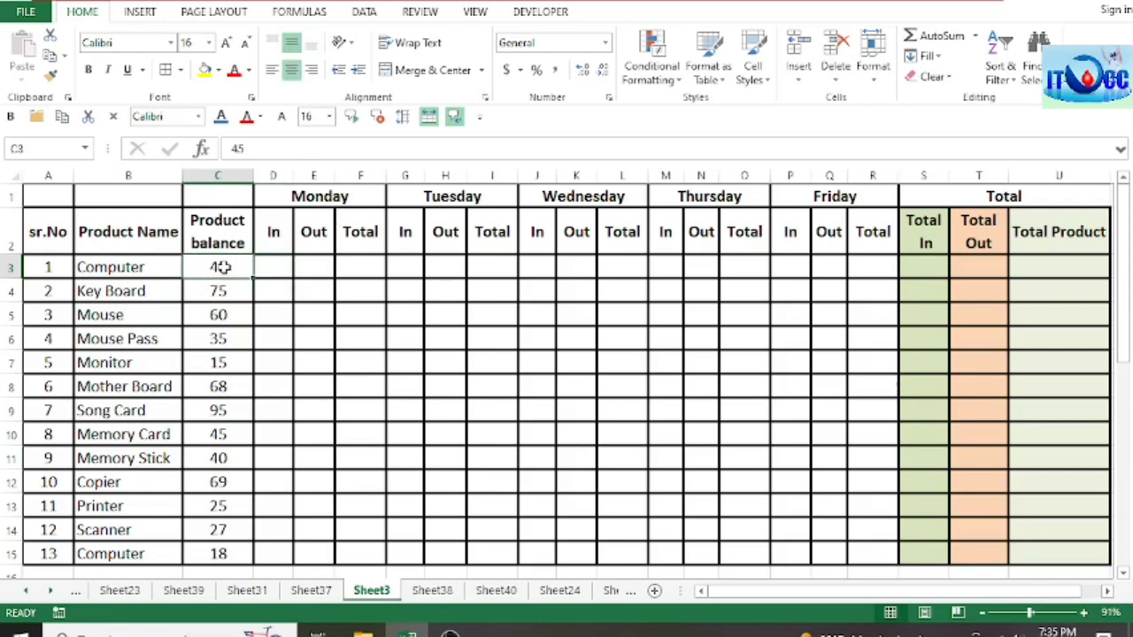
left_click(278, 268)
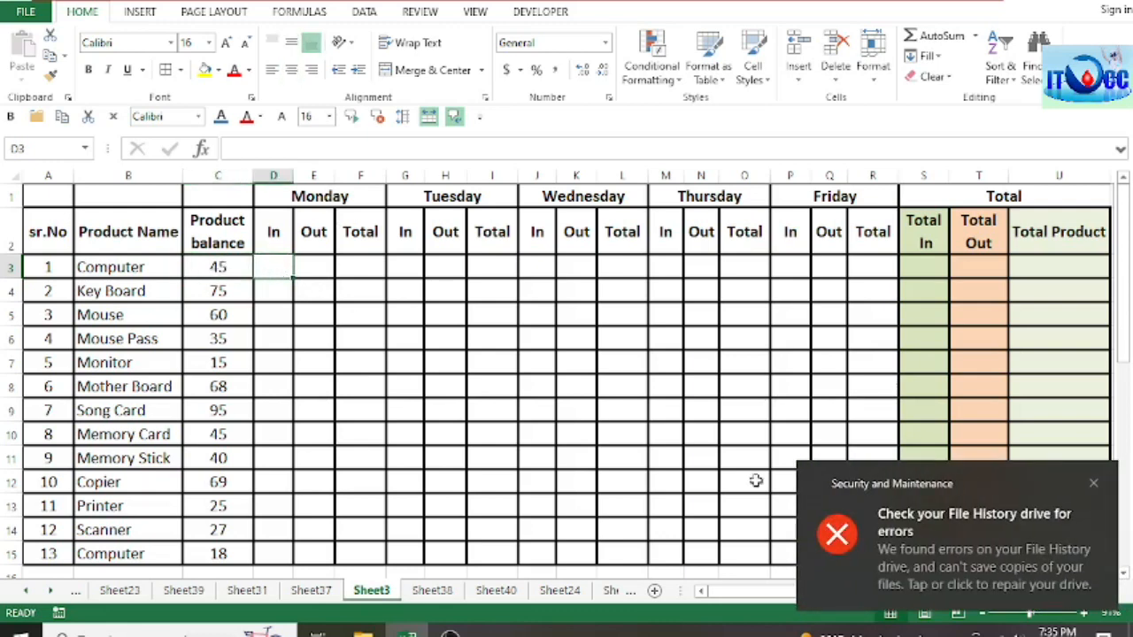
Step: Dismiss the File History notification and check the first Computer row's balance, Monday In and Monday Out cells
left_click(1093, 483)
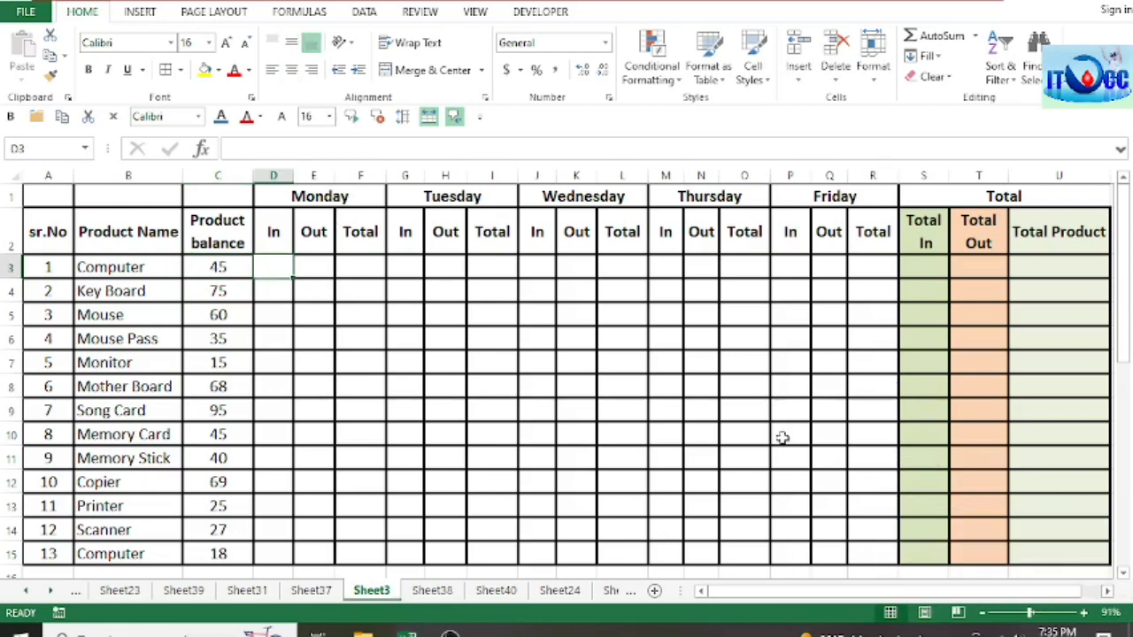
left_click(216, 269)
left_click(274, 269)
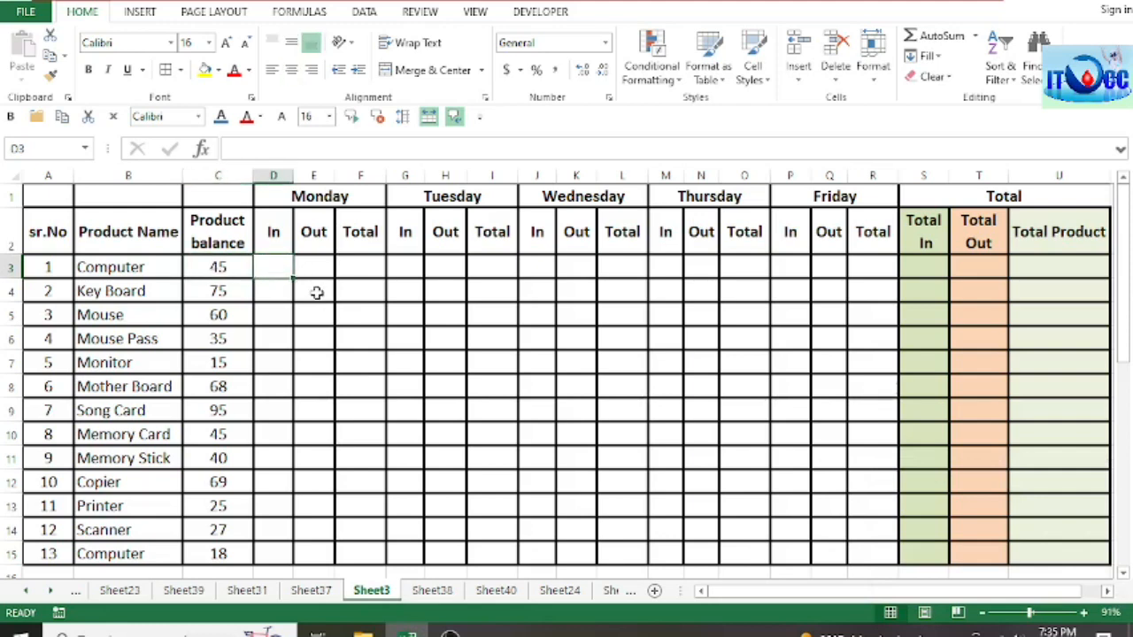
left_click(317, 272)
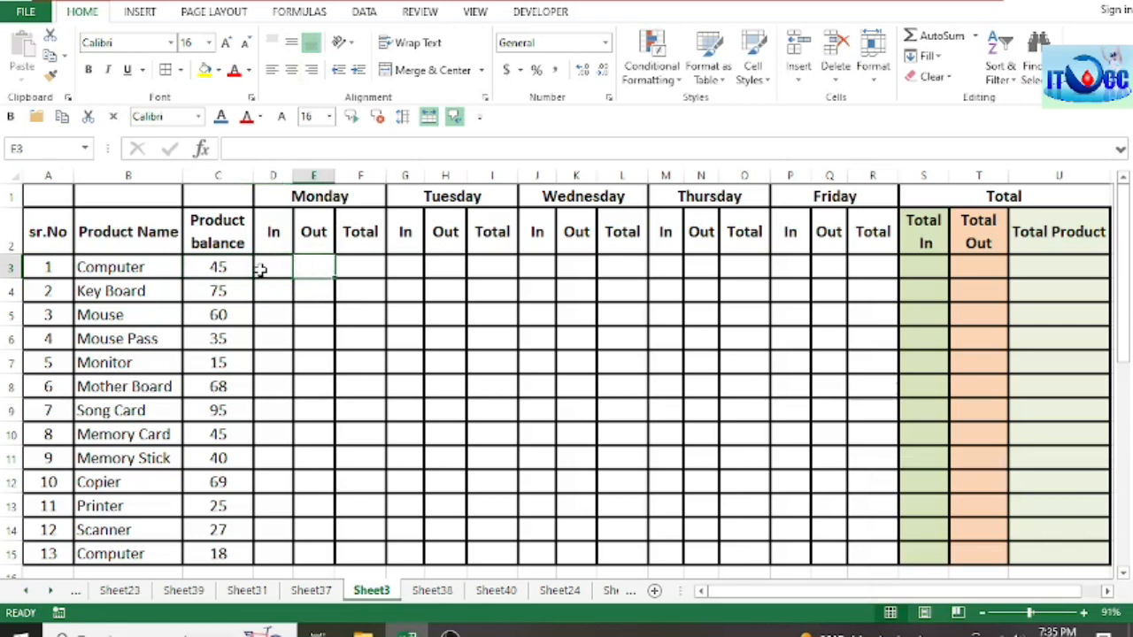
left_click(262, 270)
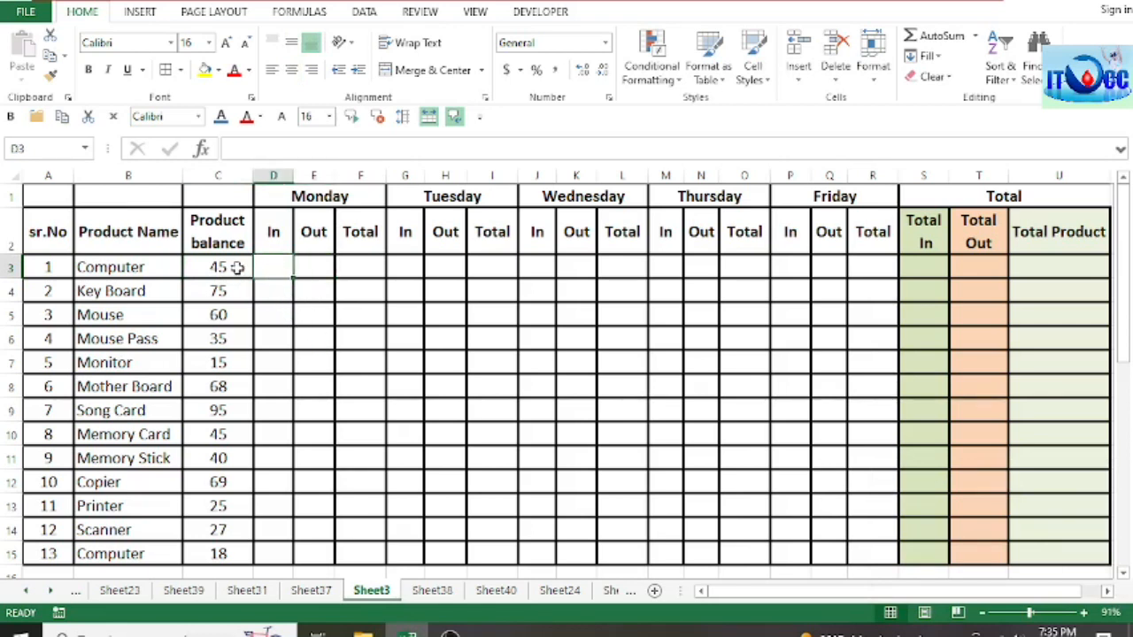
left_click(278, 299)
left_click(223, 270)
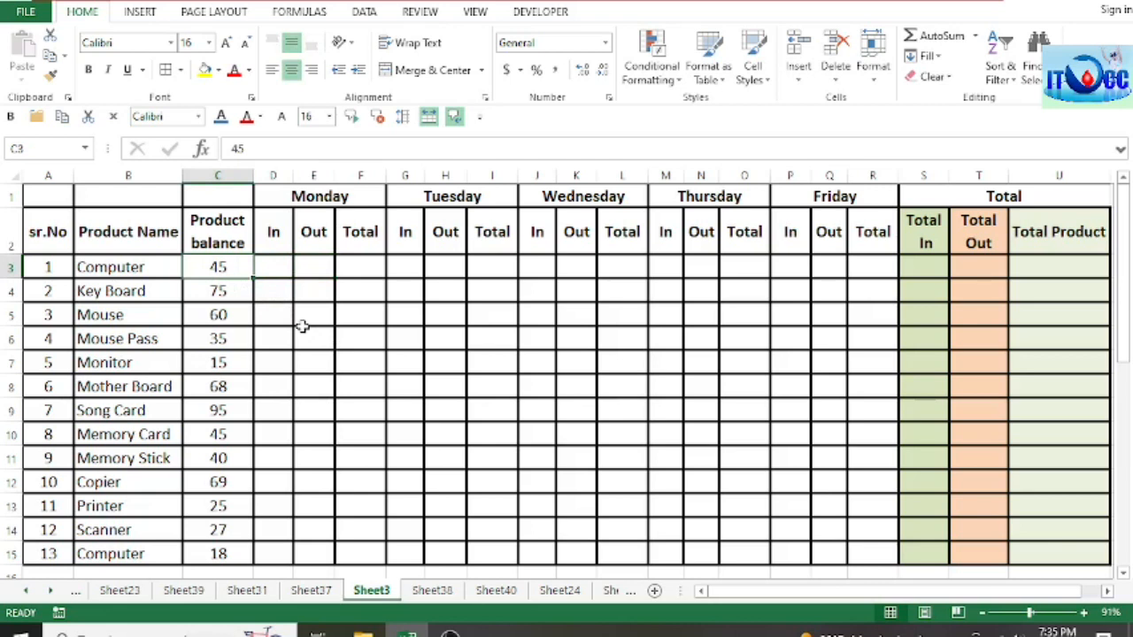
Step: Enter 38 as Monday's In quantity for Computer in D3, and select its Monday Out cell
left_click(282, 273)
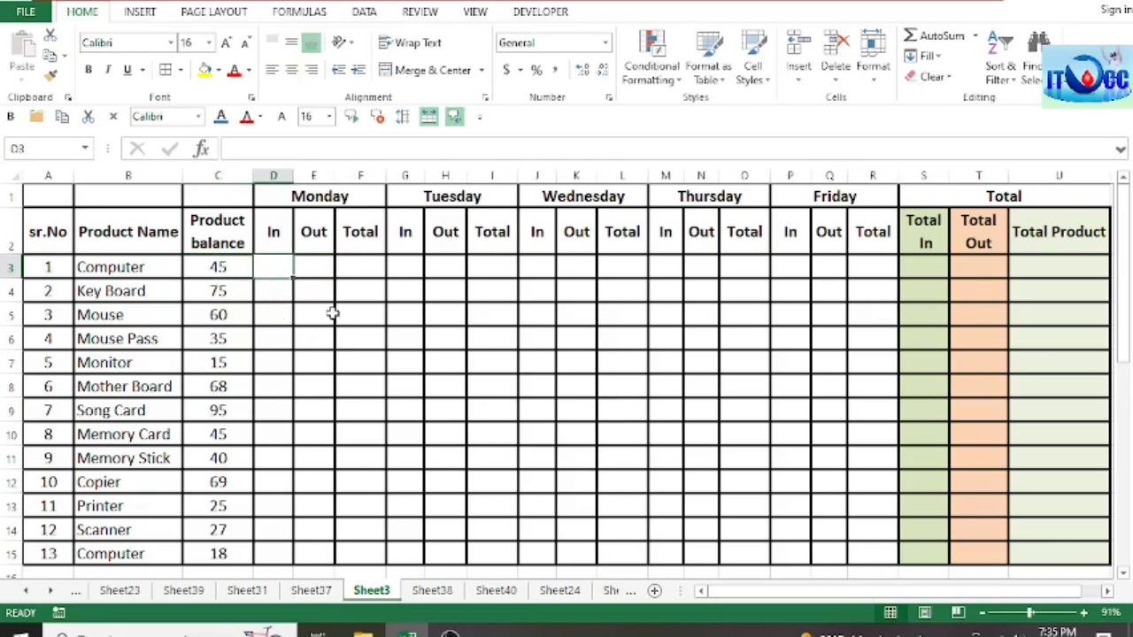
left_click(273, 290)
left_click(274, 264)
type("38")
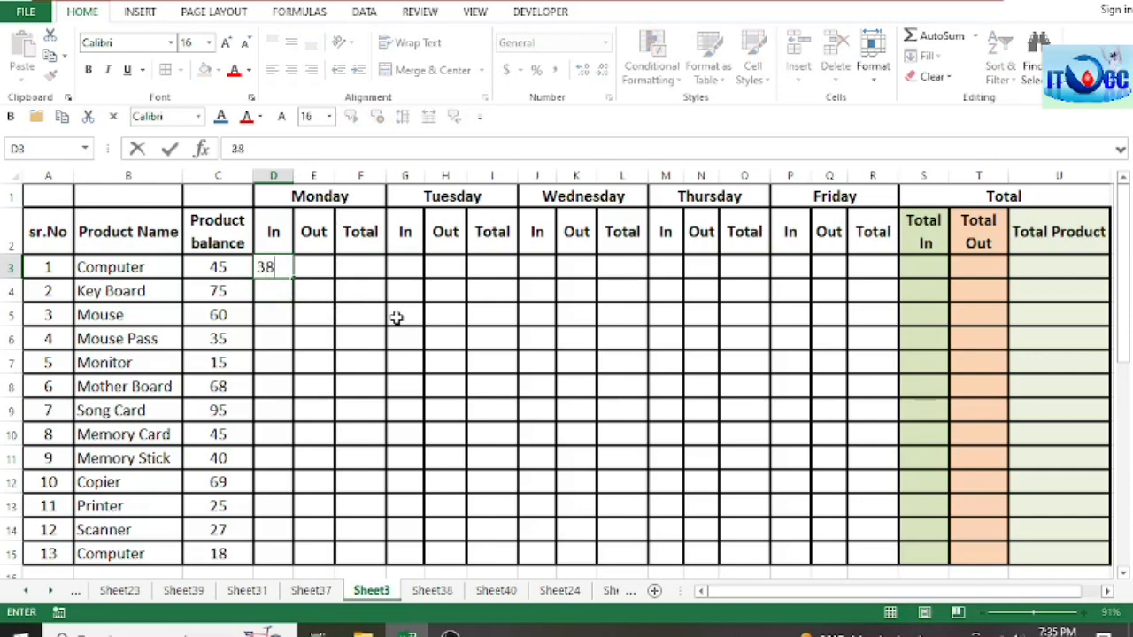
left_click(342, 311)
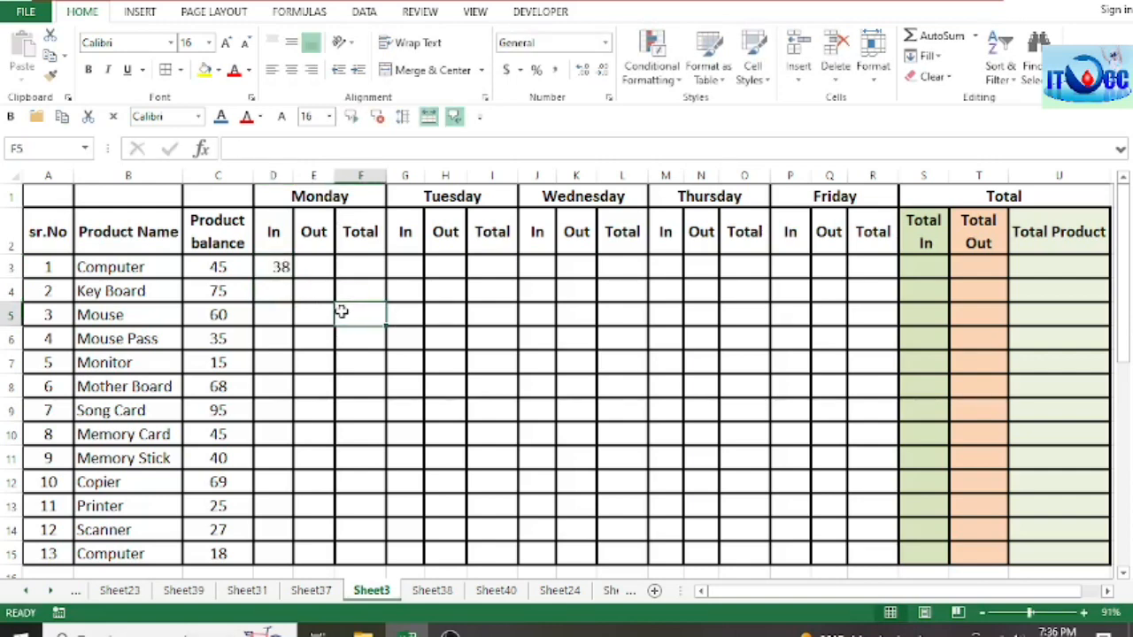
left_click(309, 266)
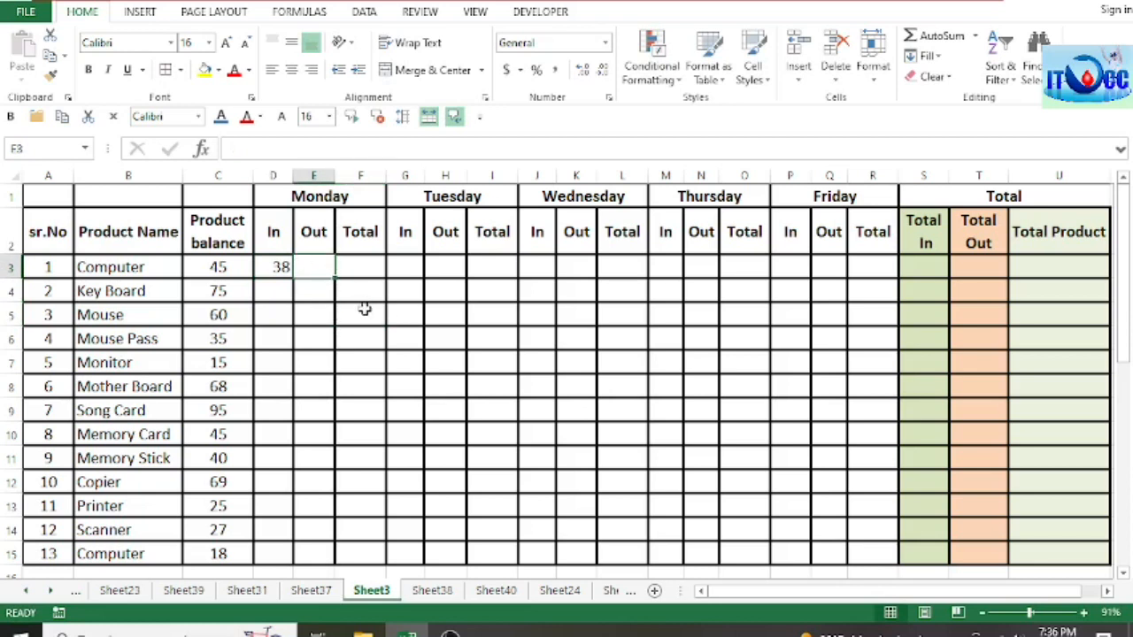
Step: Enter 31 as Monday's Out quantity for the first Computer row in E3
left_click(330, 299)
left_click(318, 270)
type("31")
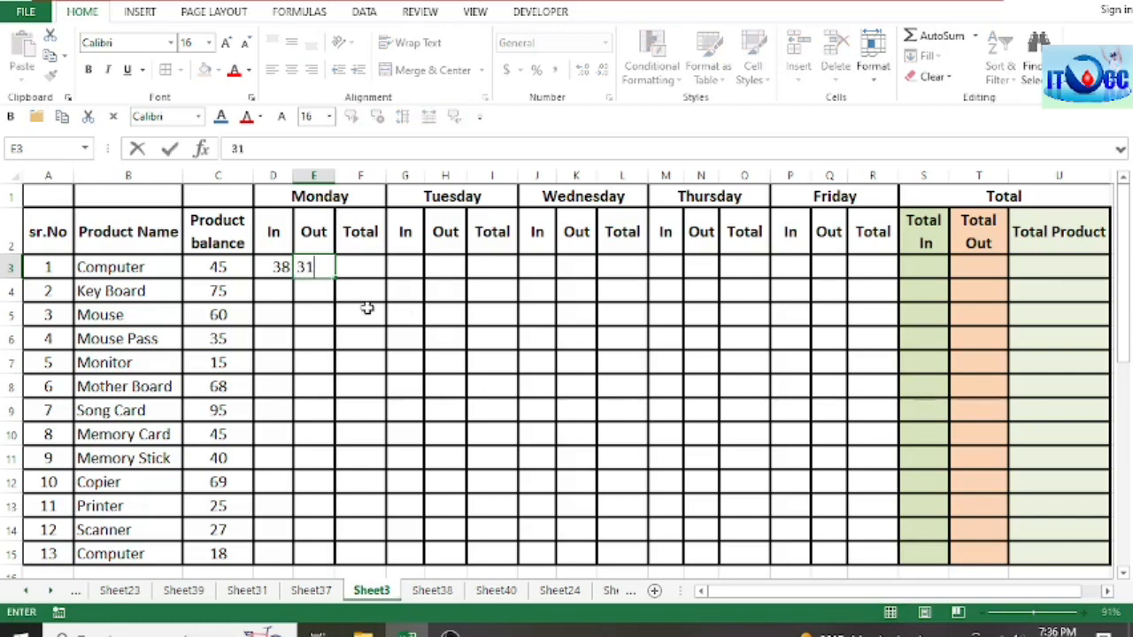
key("Tab")
Step: Review the first Computer row's product balance and its Monday In, Out and Total cells in C3:F3
left_click(324, 269)
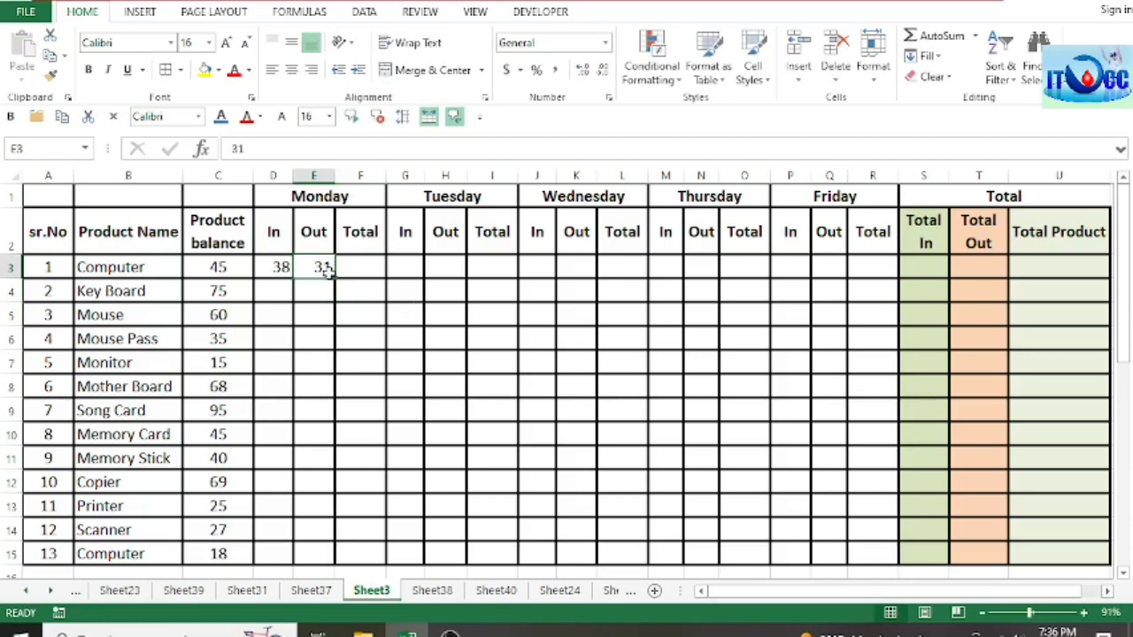
left_click(227, 269)
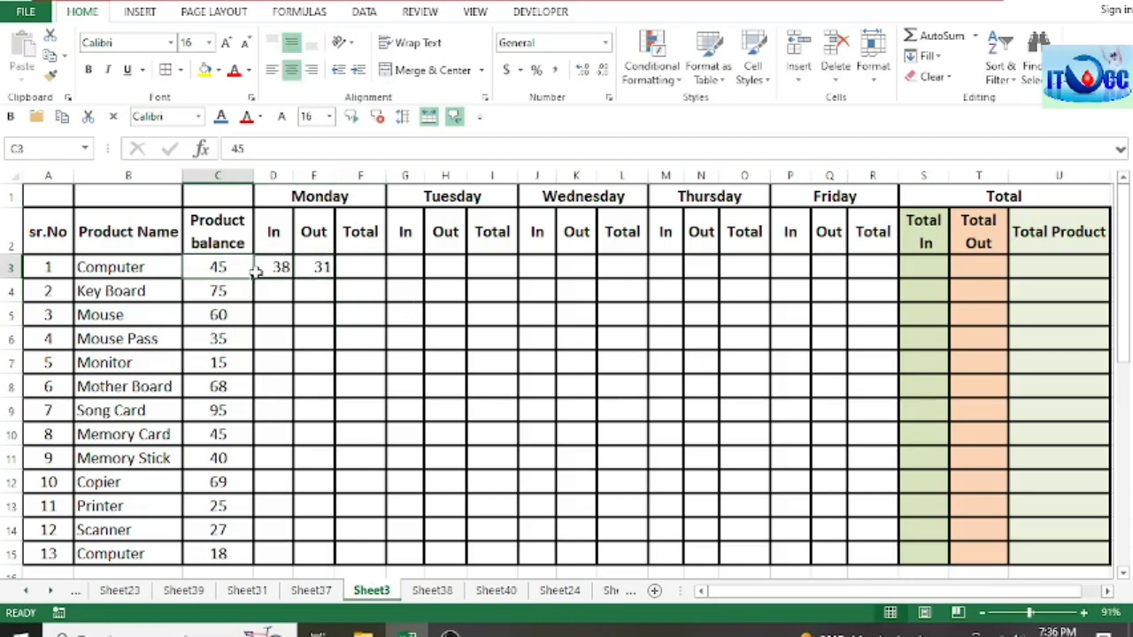
left_click(274, 268)
left_click(324, 274)
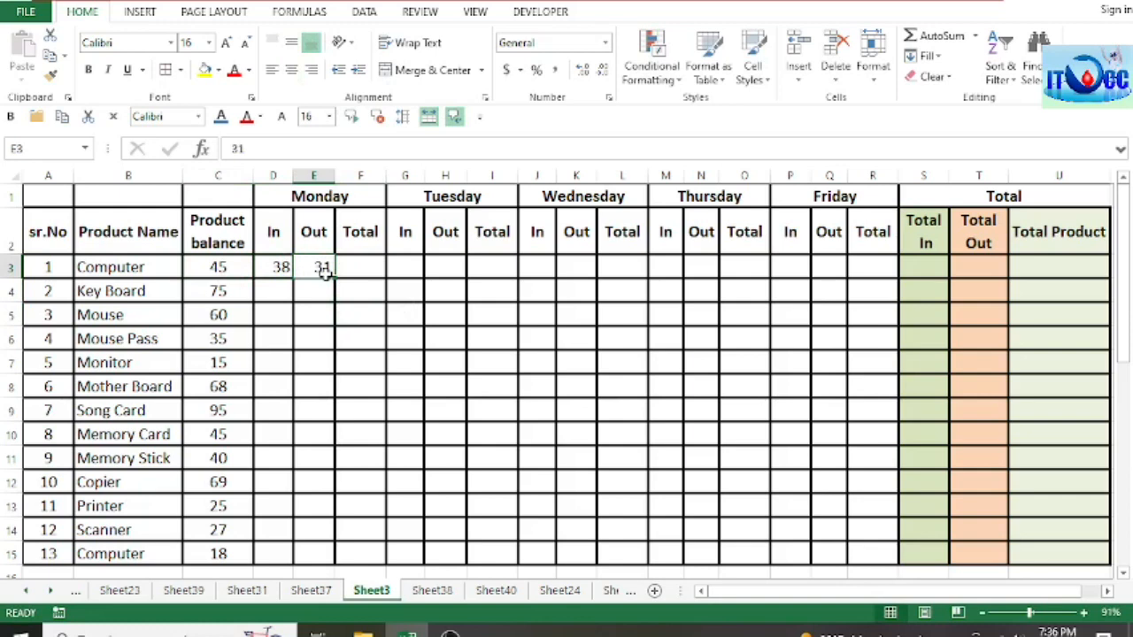
left_click(232, 271)
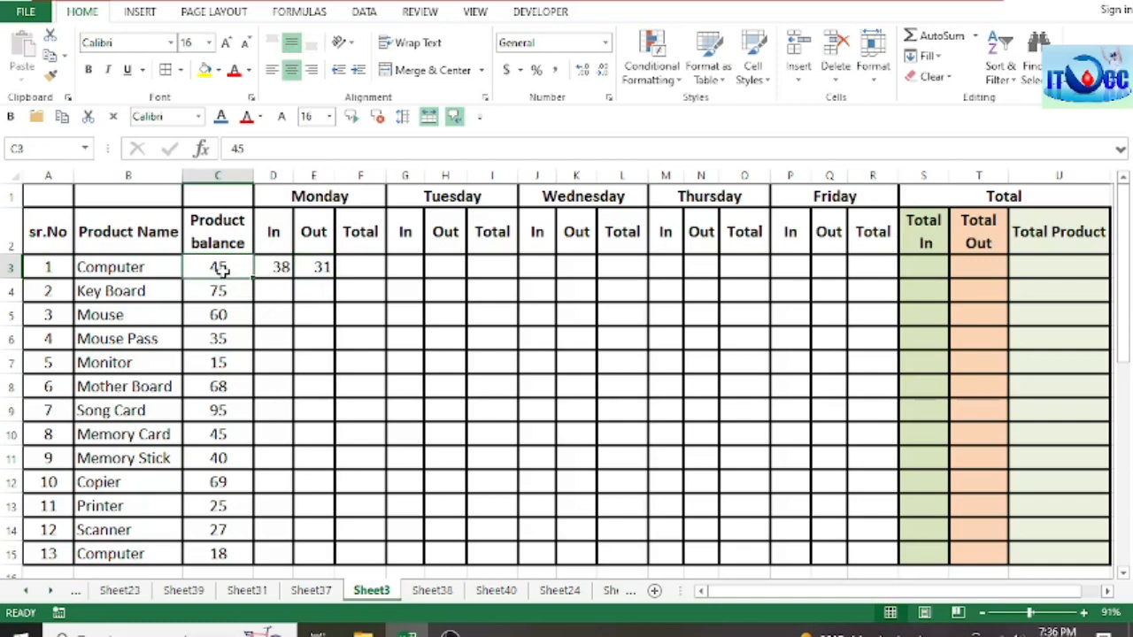
left_click(278, 269)
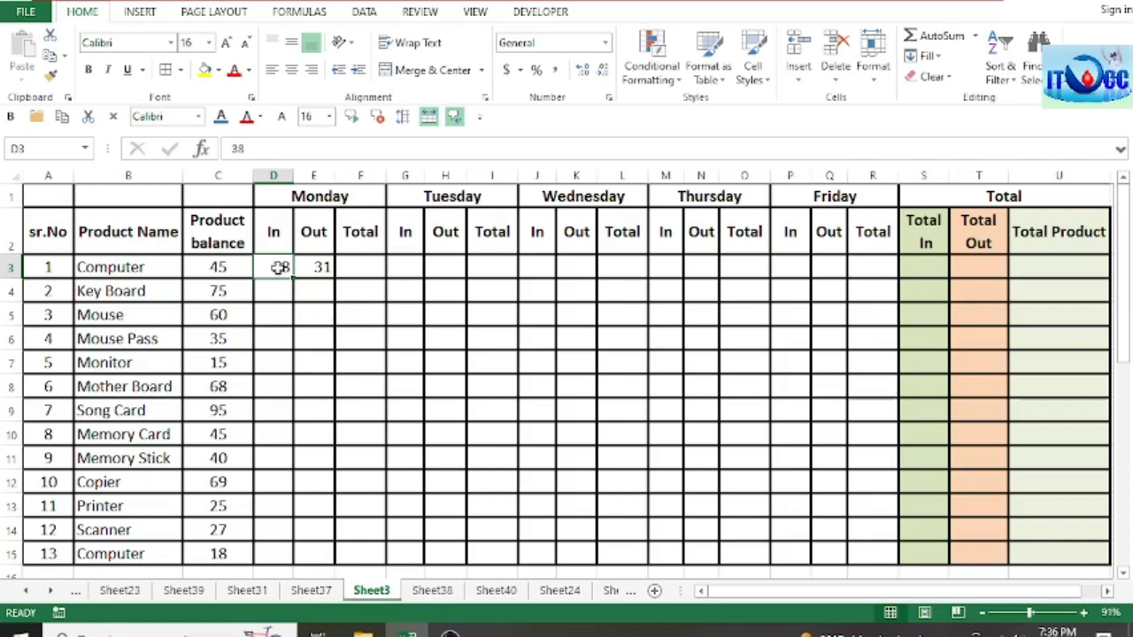
left_click(321, 267)
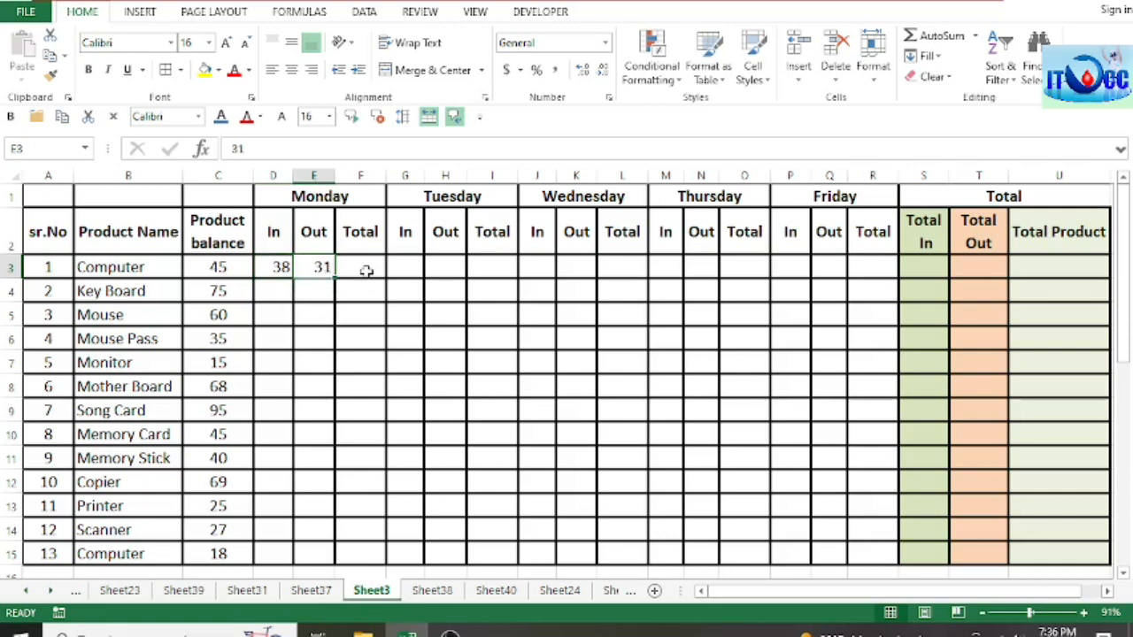
left_click(367, 266)
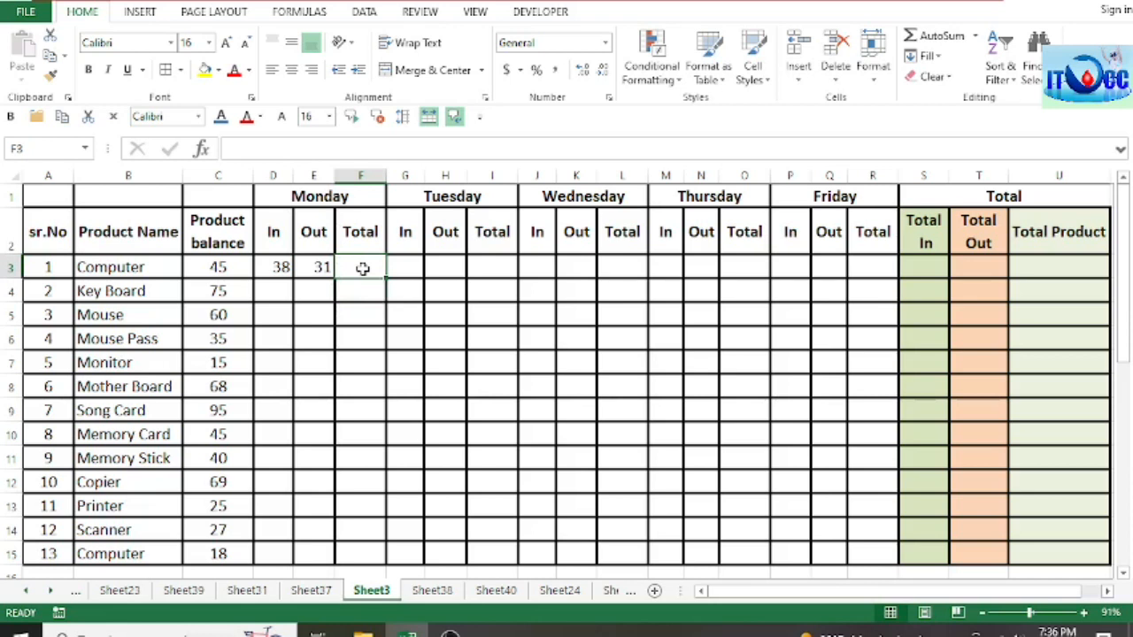
left_click(228, 267)
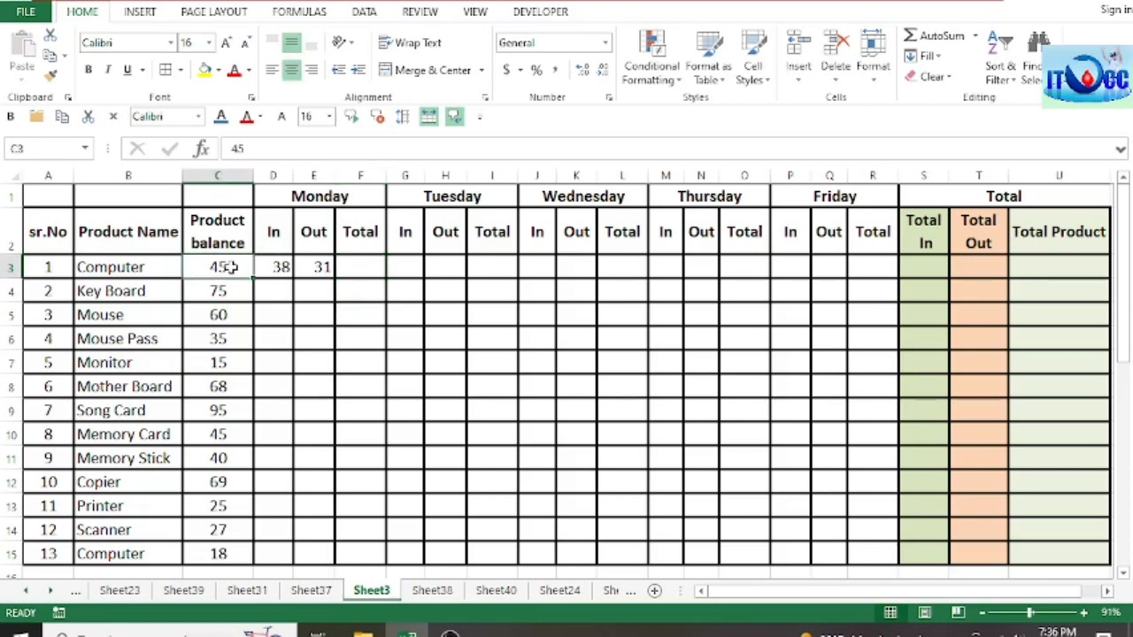
left_click(280, 269)
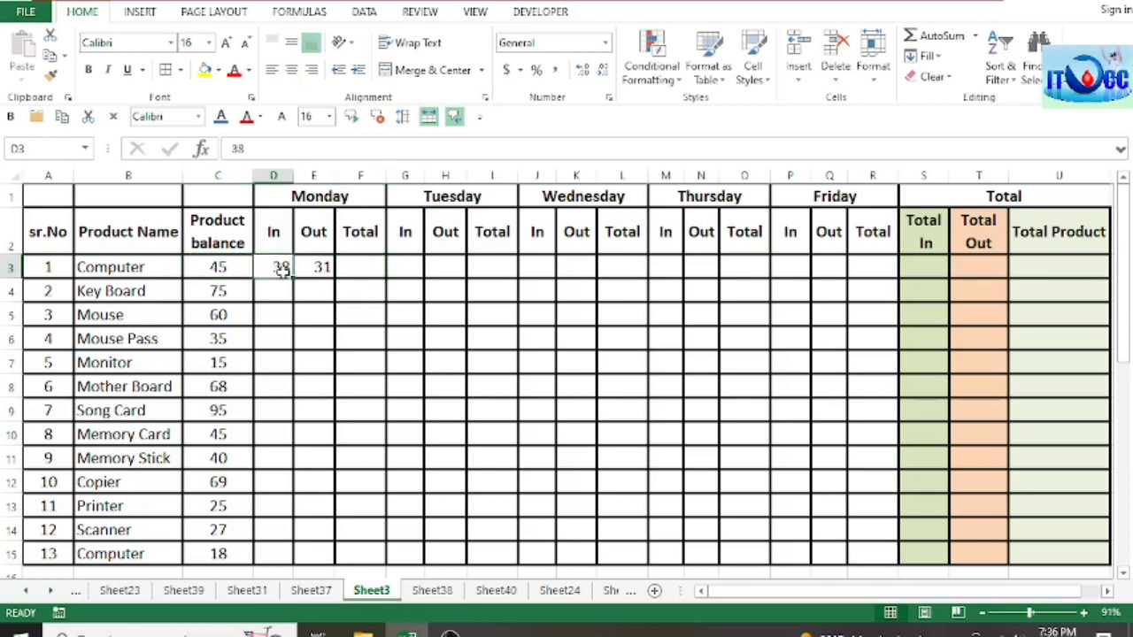
left_click(318, 267)
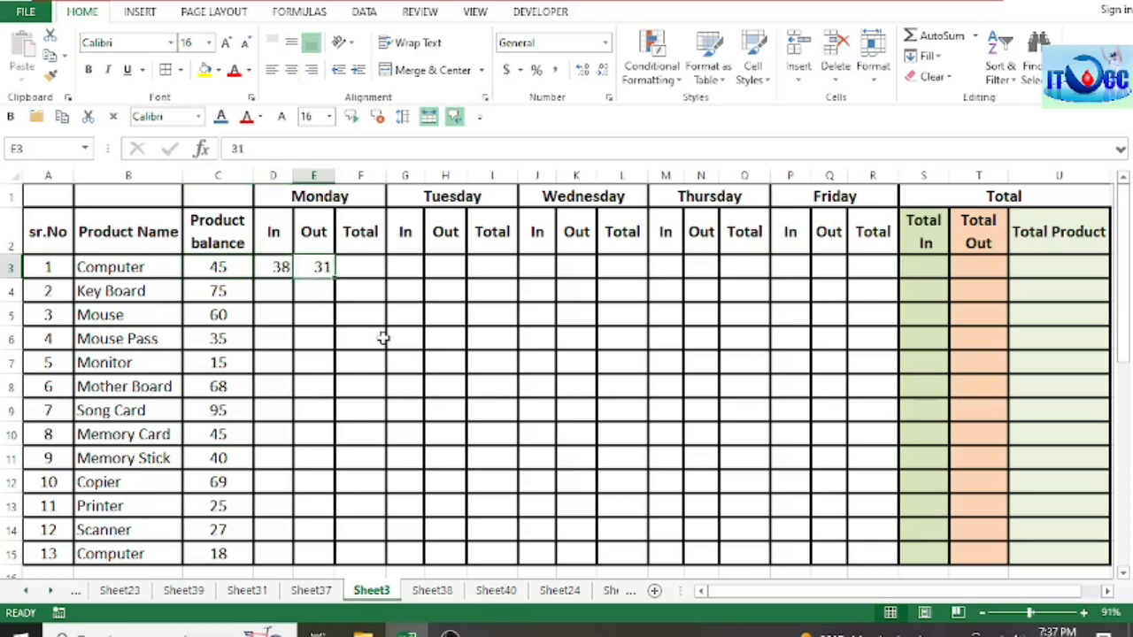
Step: Calculate Monday's Total for the first Computer row in F3 with the formula =C3+D3-E3
left_click(364, 269)
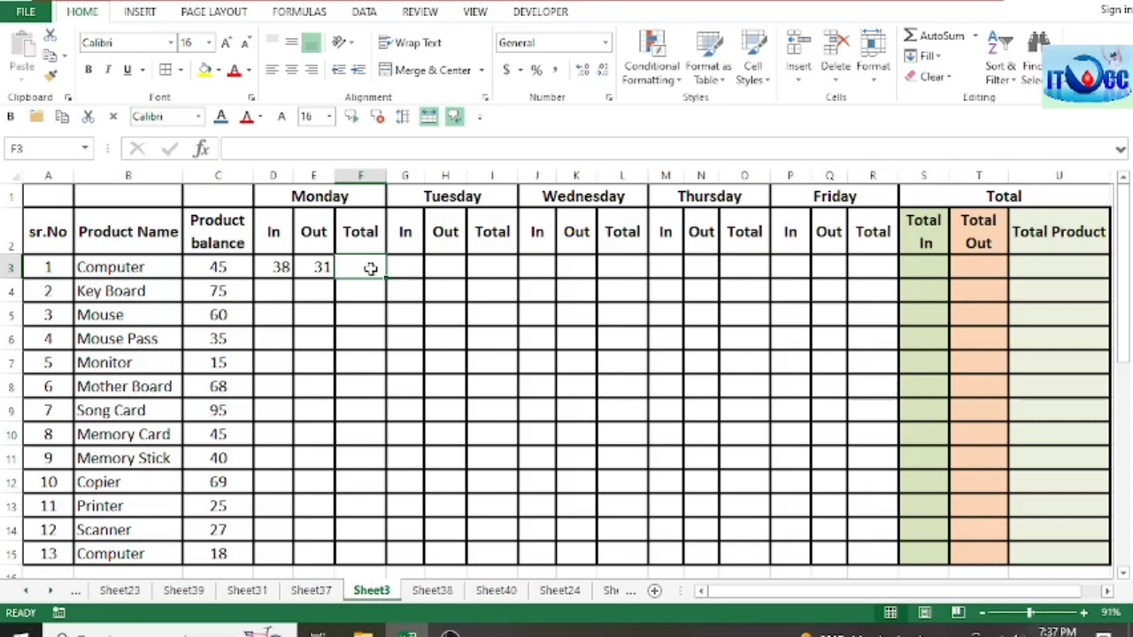
type("=")
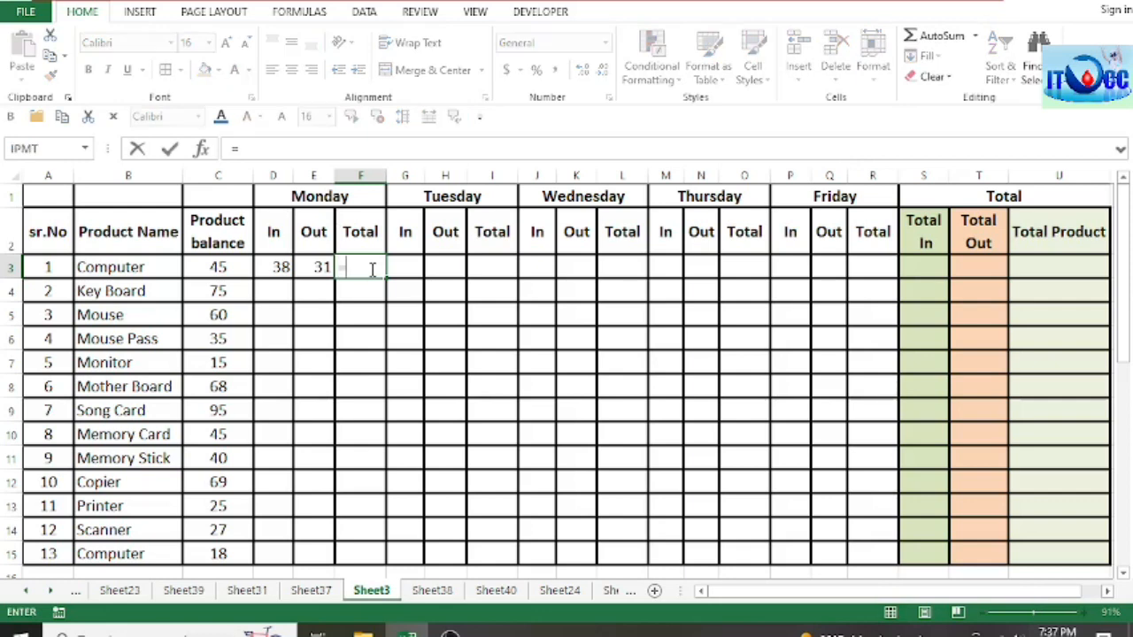
left_click(224, 267)
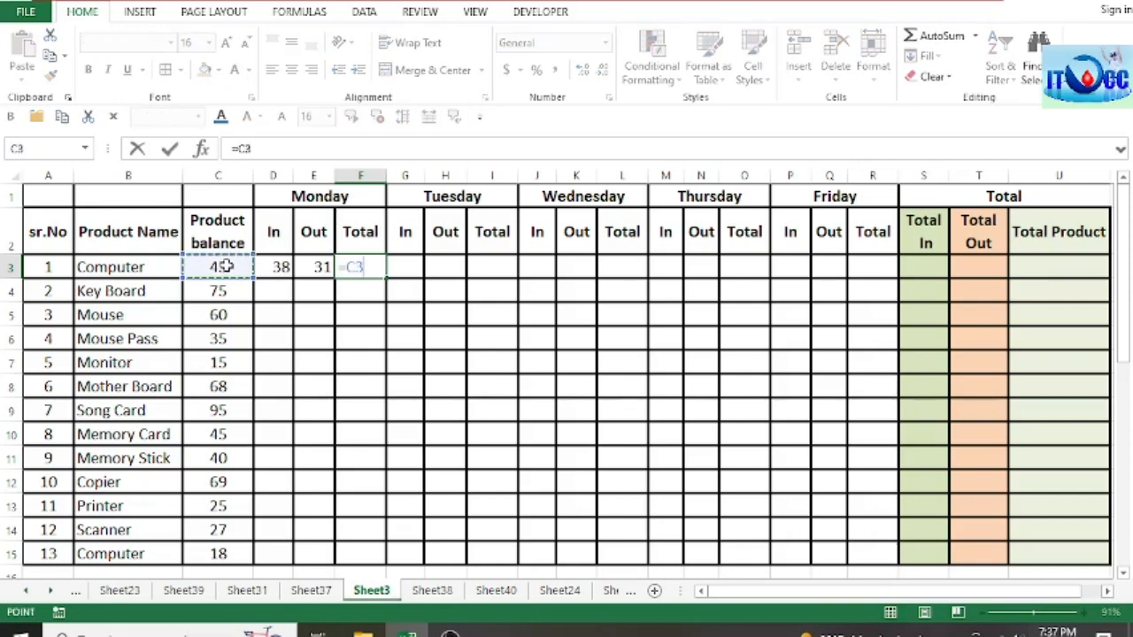
type("+")
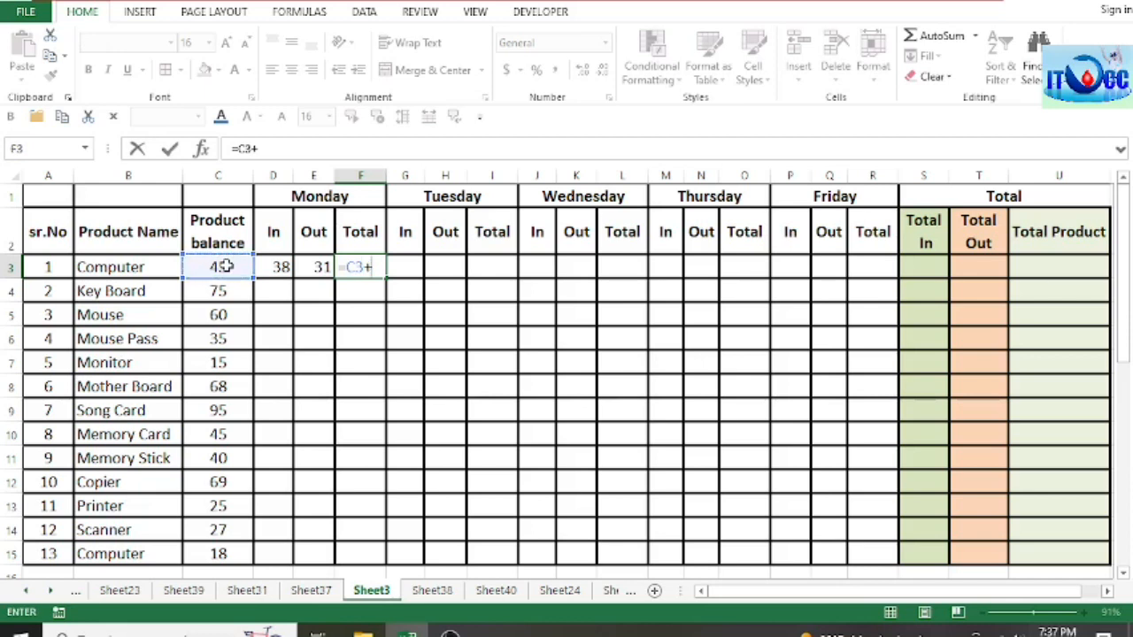
left_click(279, 269)
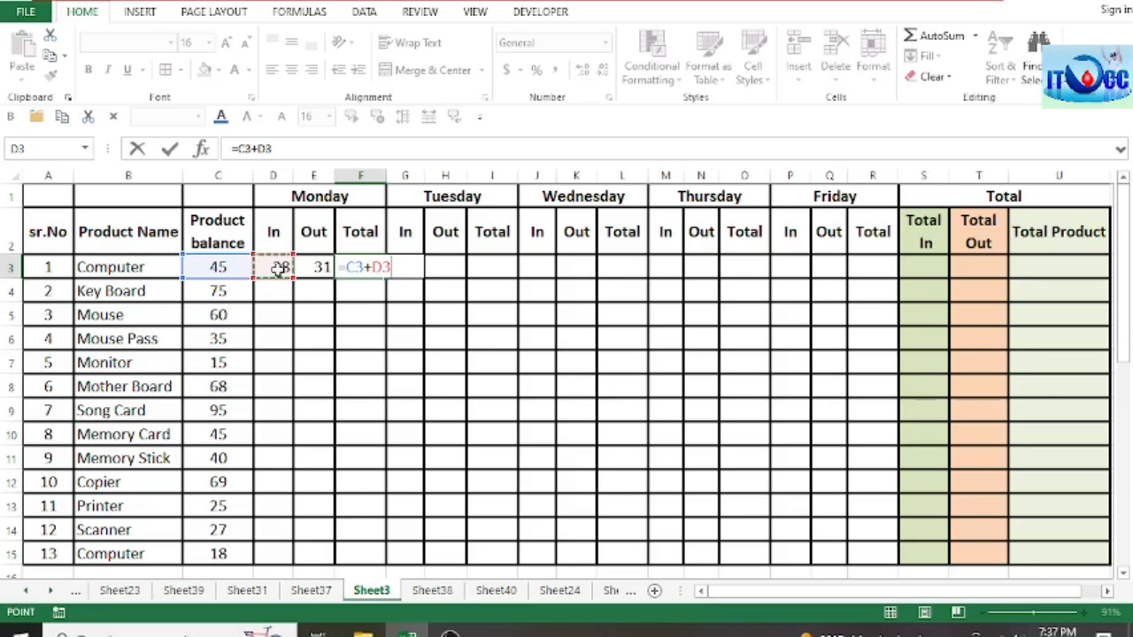
type("-")
left_click(317, 267)
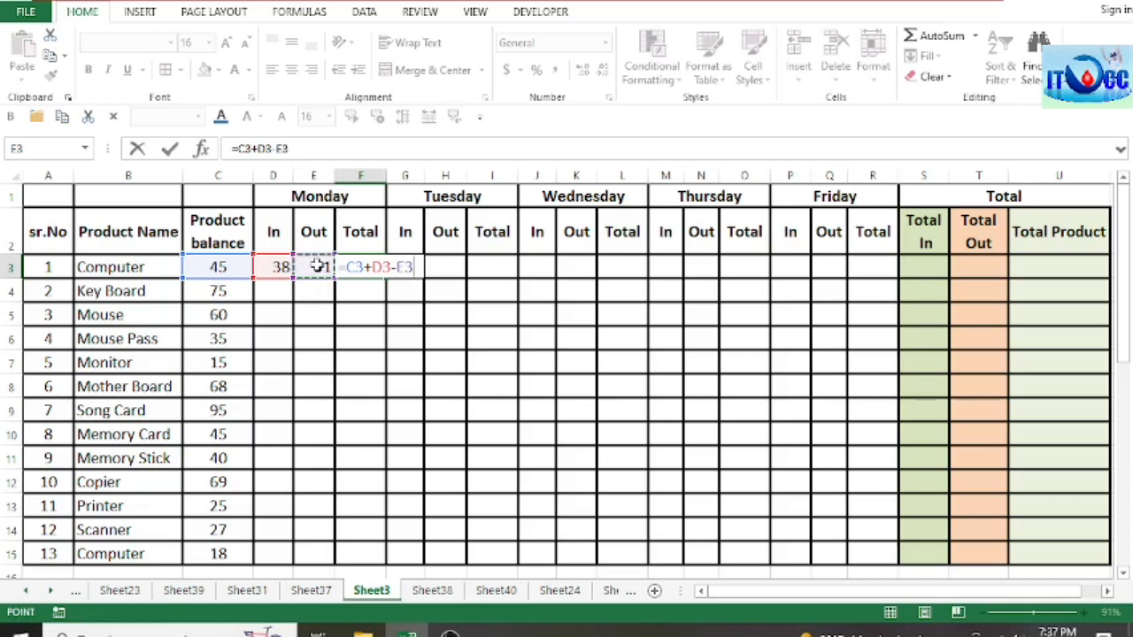
key("ctrl+Return")
key("Return")
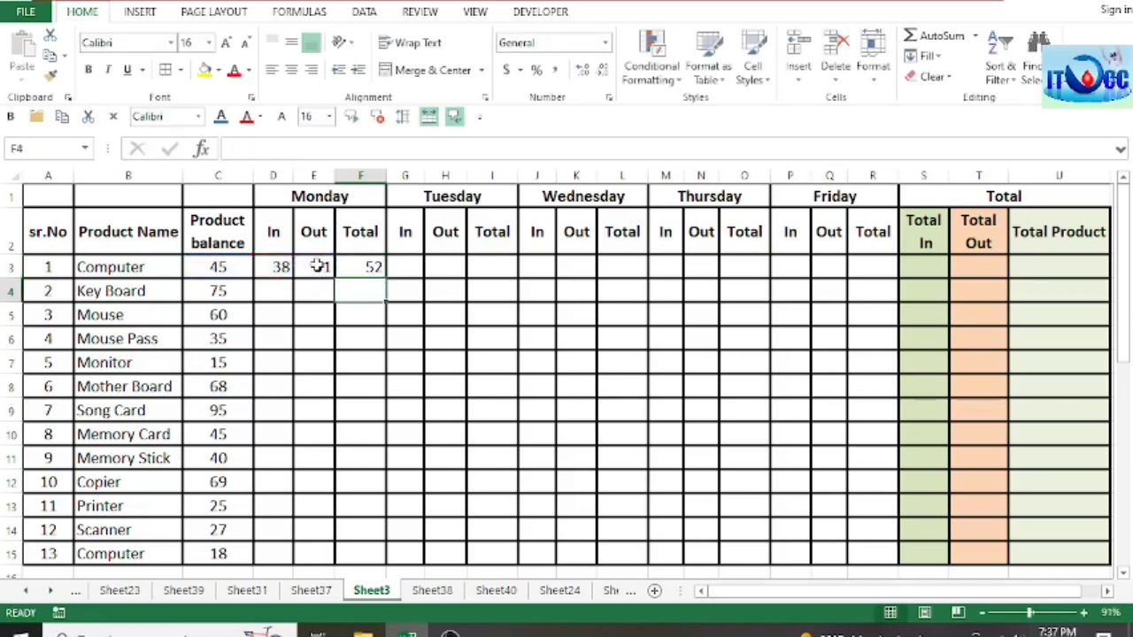
Step: Check Monday's Total formula against its Out quantity, and go over Tuesday's In, Out and Total cells in the first Computer row
left_click(376, 267)
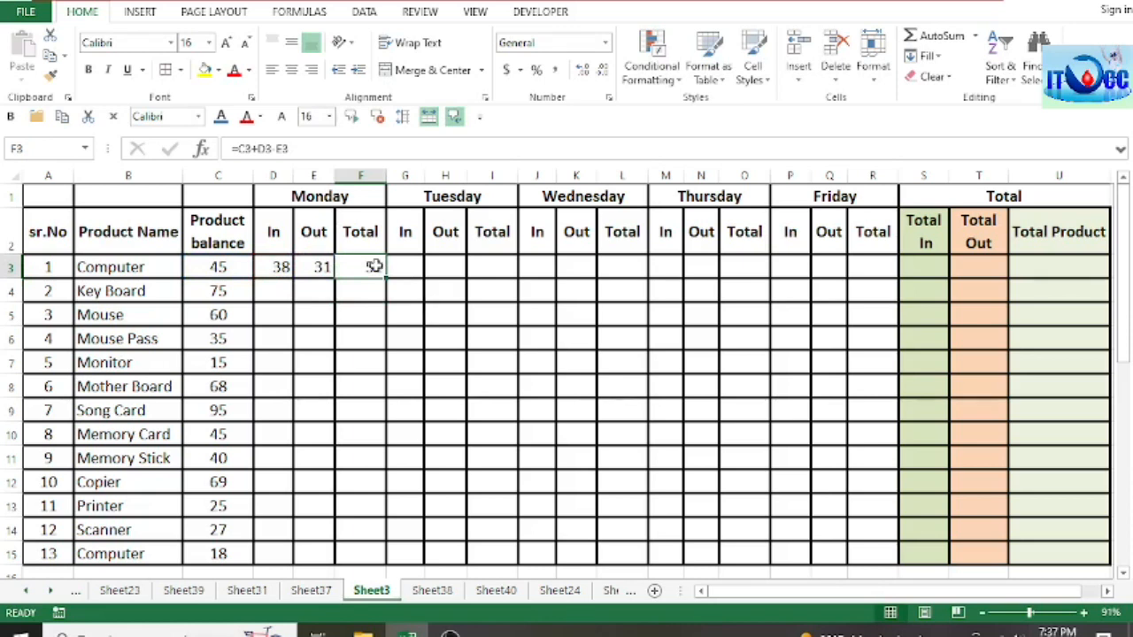
left_click(321, 266)
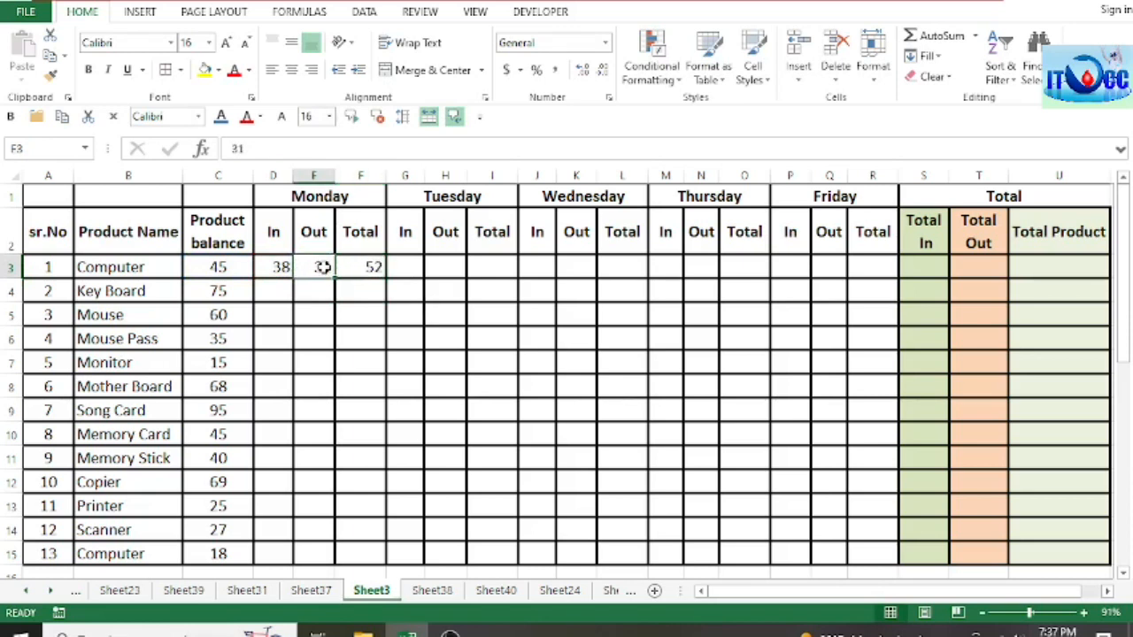
left_click(372, 269)
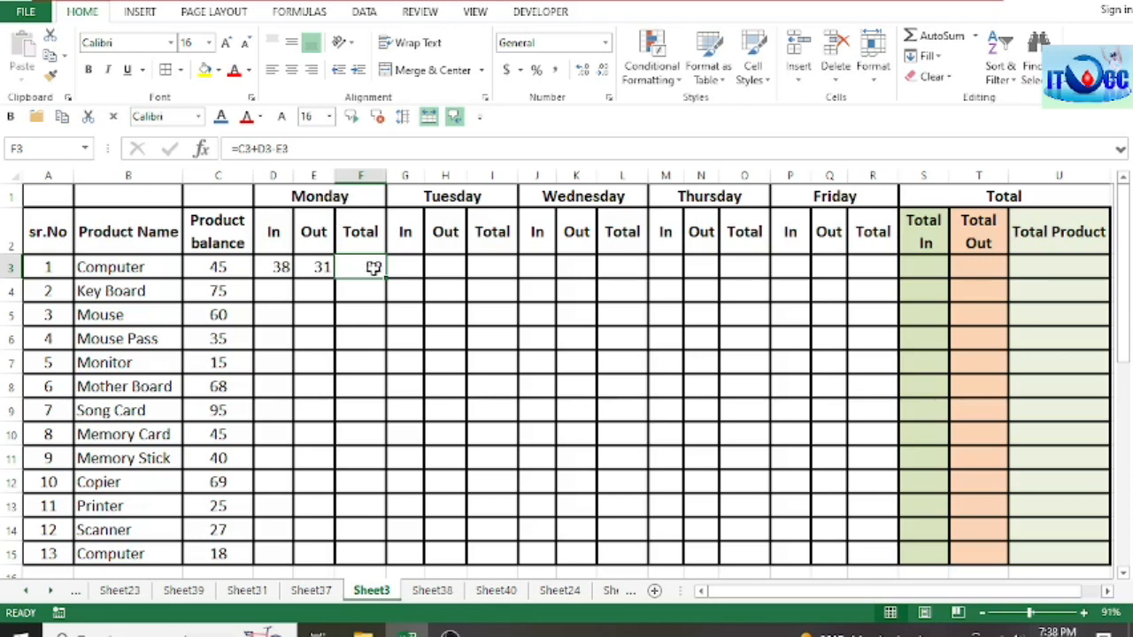
left_click(409, 268)
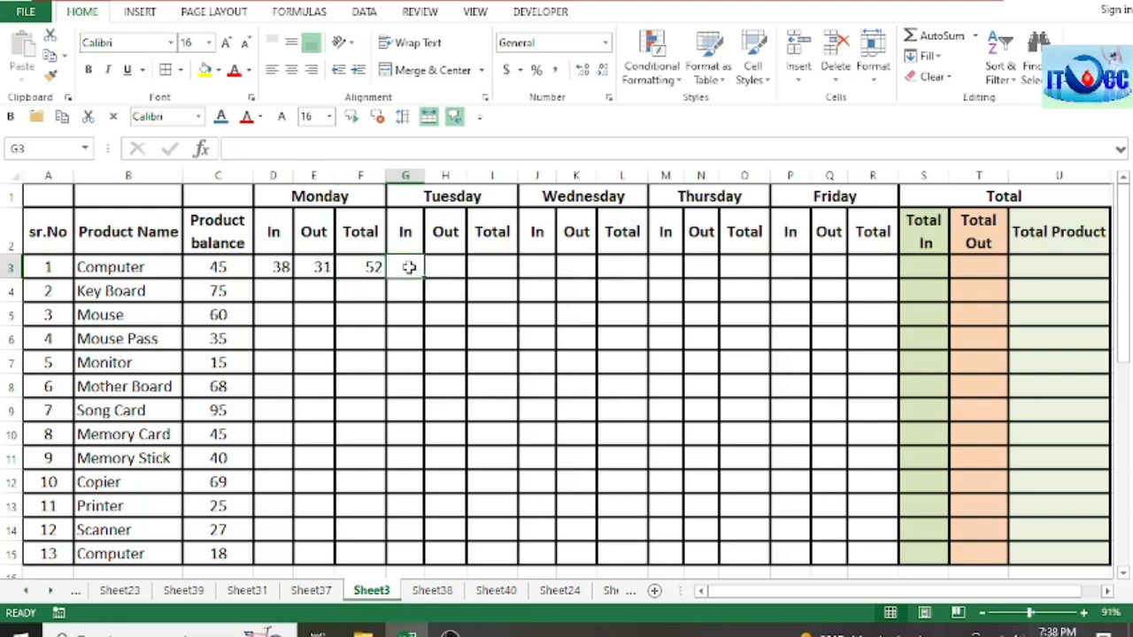
left_click(494, 268)
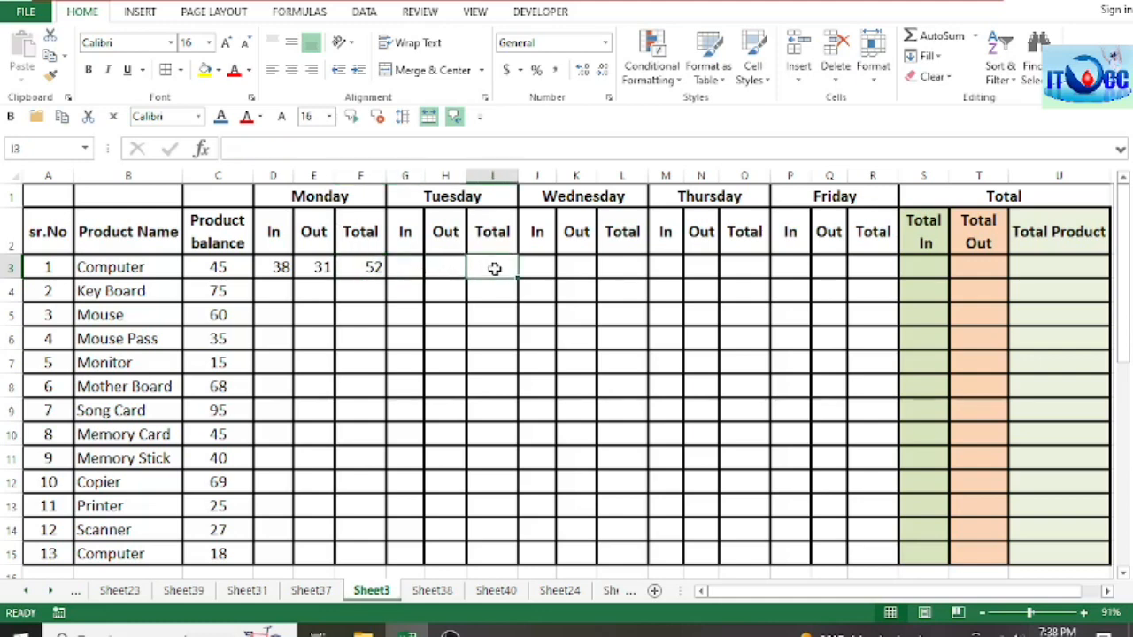
left_click(406, 267)
left_click(440, 267)
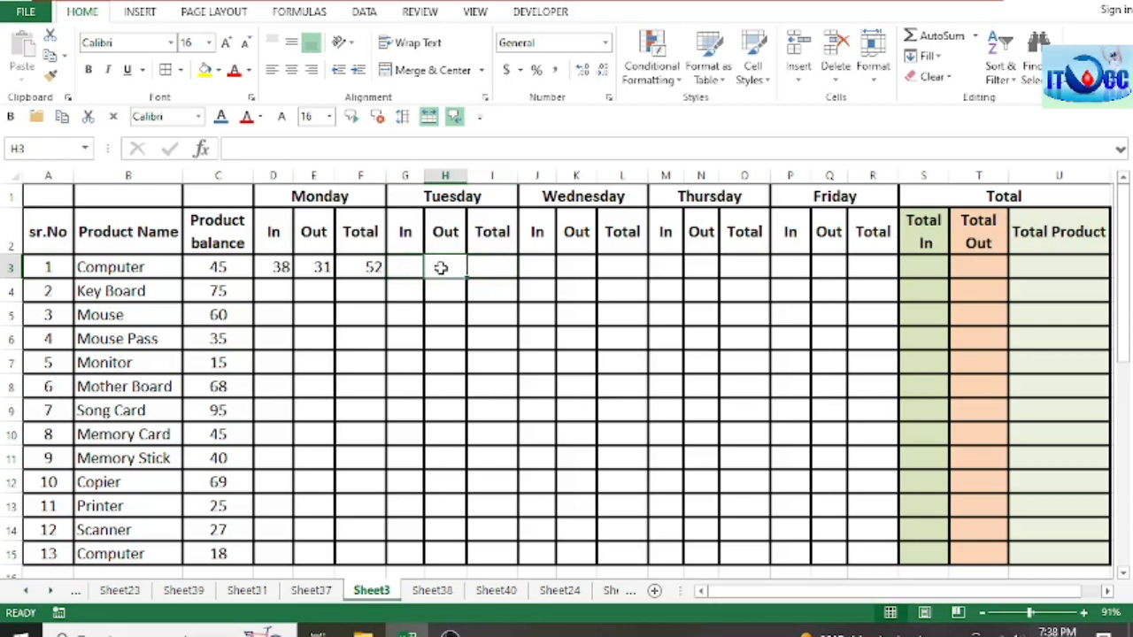
left_click(400, 267)
left_click(436, 267)
Step: Calculate Tuesday's Total for the first Computer row in I3 with the formula =F3+G3-H3
left_click(501, 269)
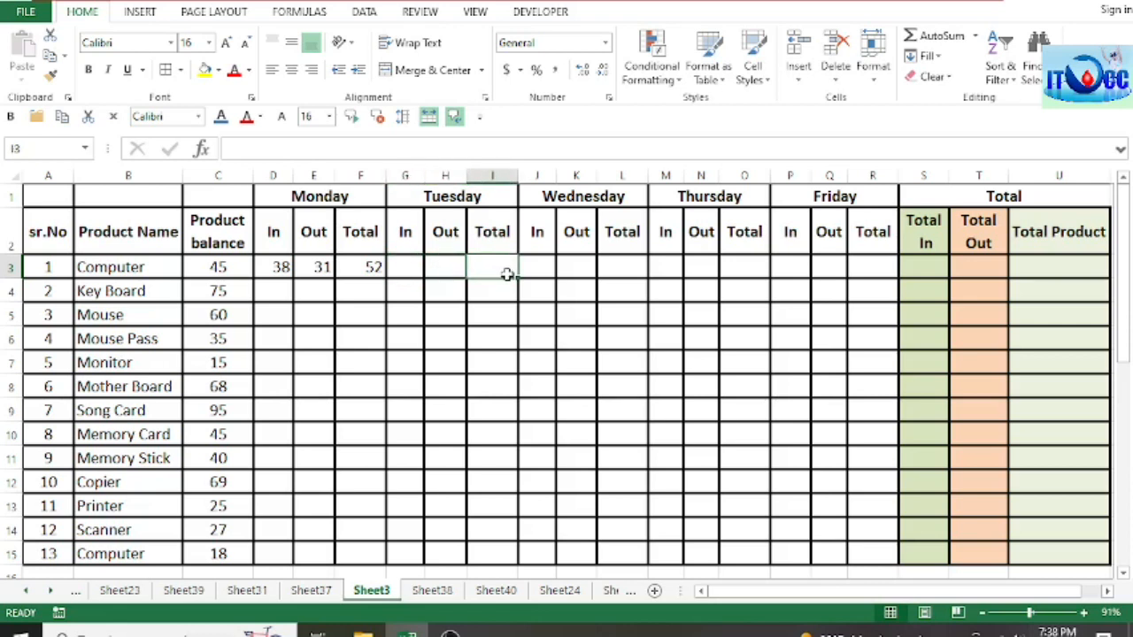
type("=")
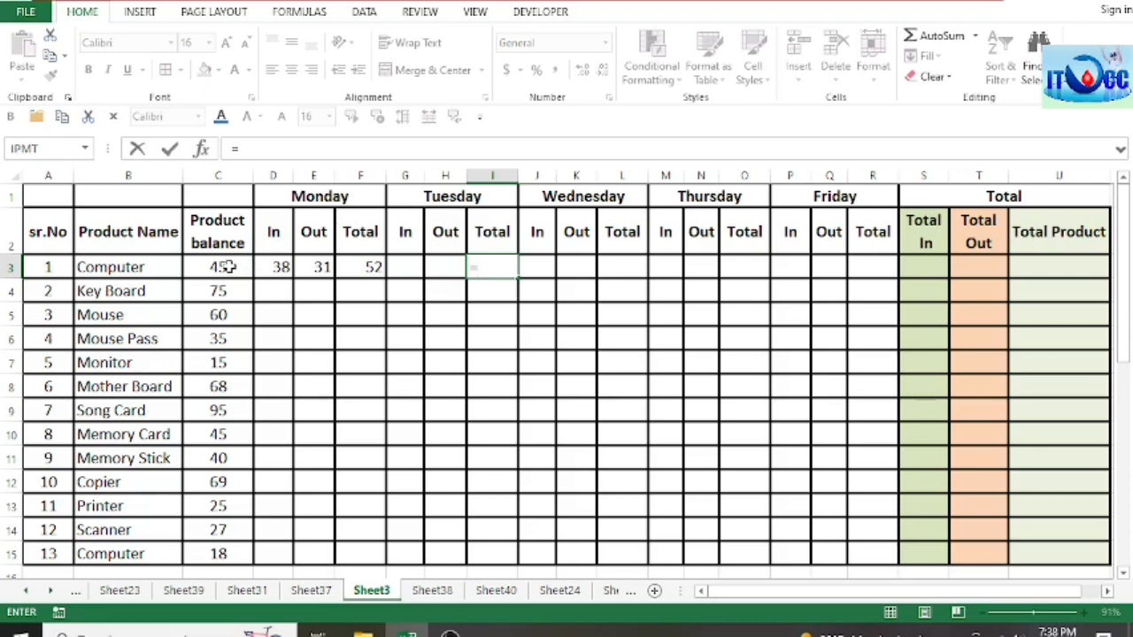
left_click(371, 270)
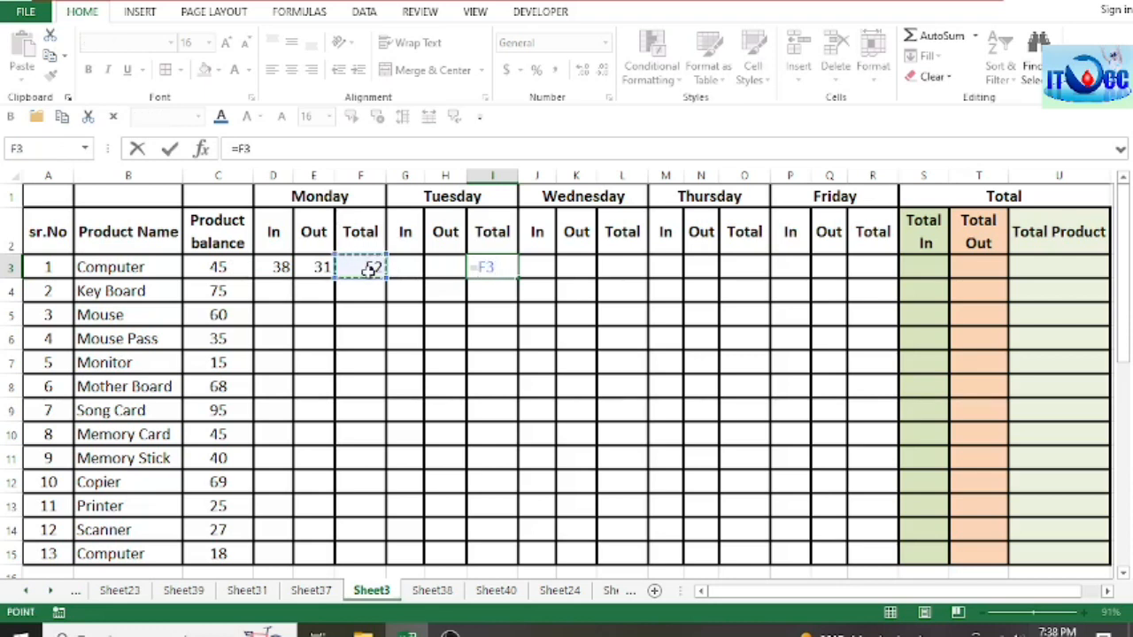
type("+")
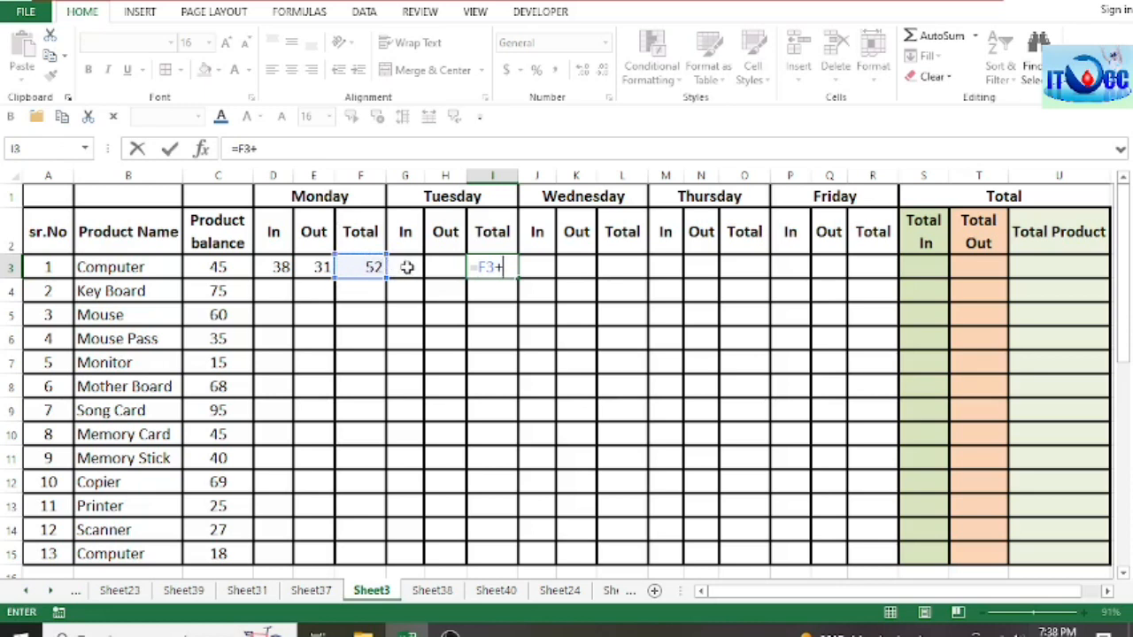
left_click(409, 267)
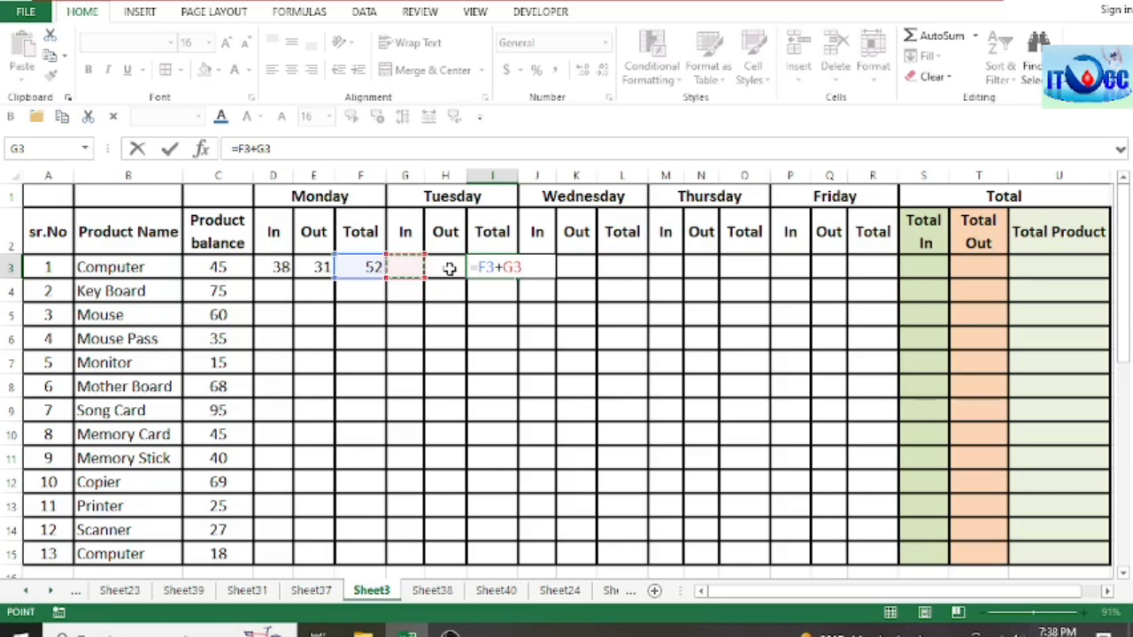
type("-")
left_click(448, 269)
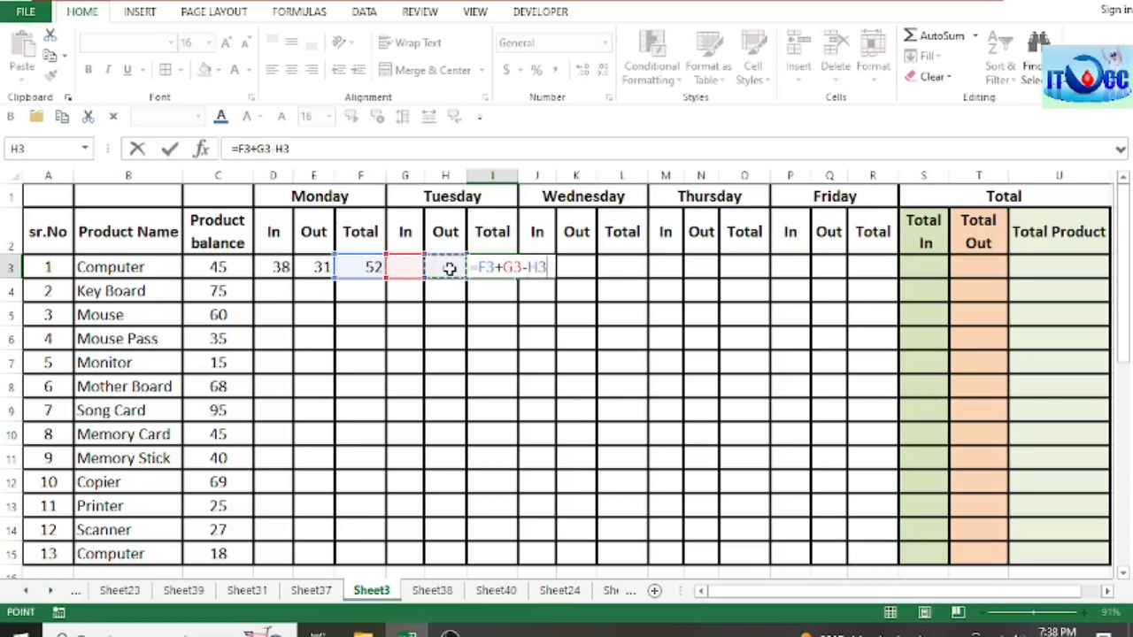
key("Return")
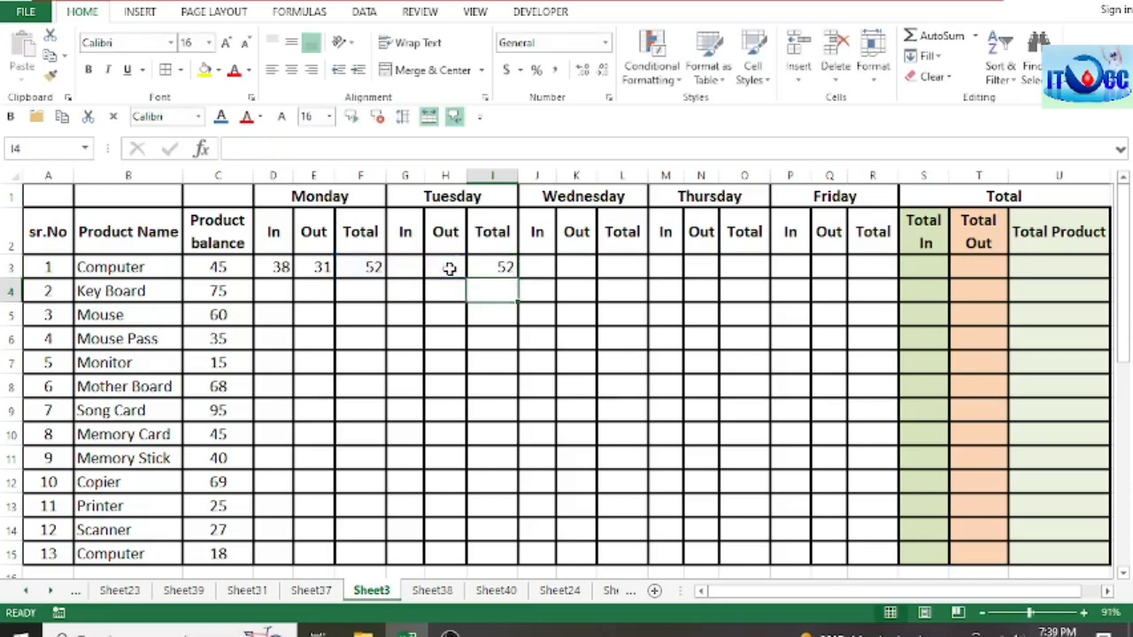
Step: Calculate Wednesday's Total for the first Computer row in L3 with the formula =I3+J3-K3
left_click(626, 268)
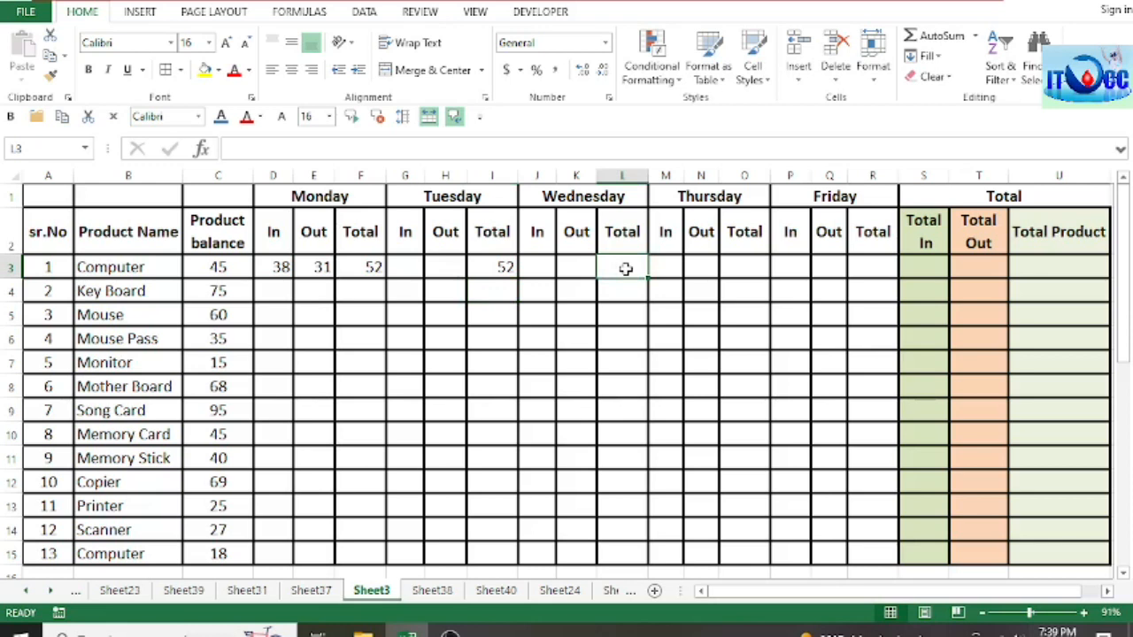
type("=")
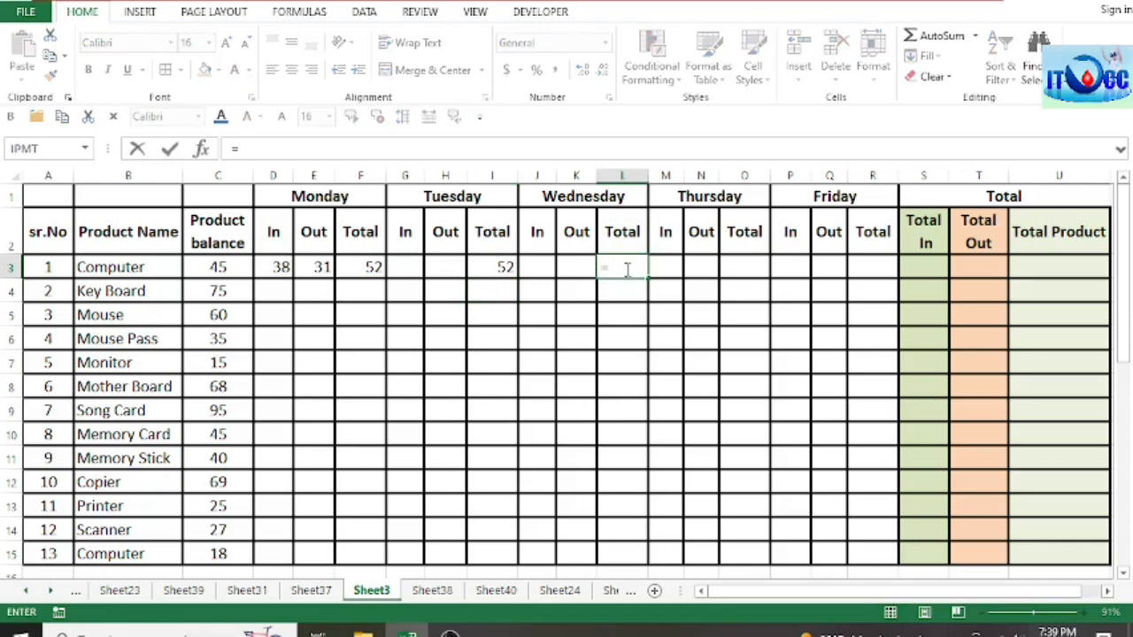
left_click(504, 267)
type("+")
left_click(531, 268)
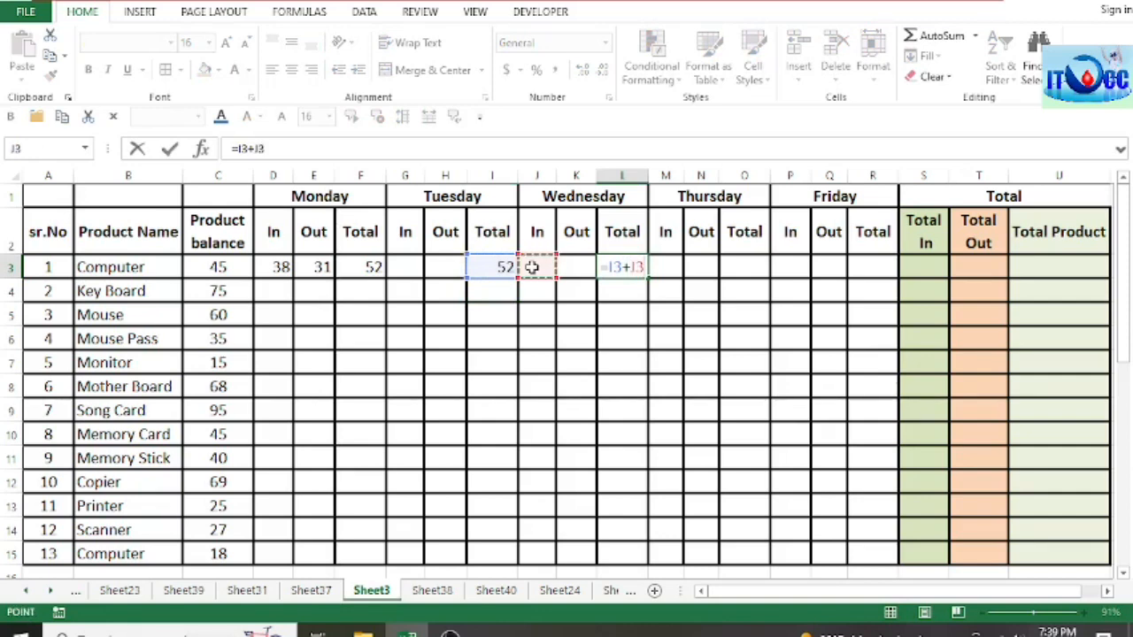
type("-")
left_click(582, 265)
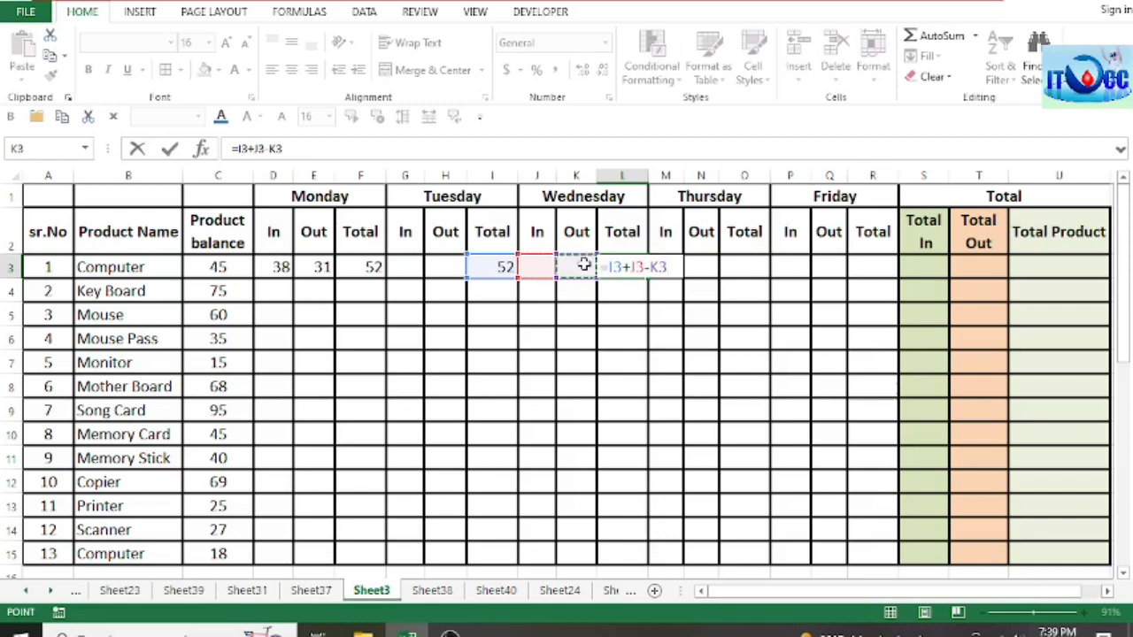
key("Return")
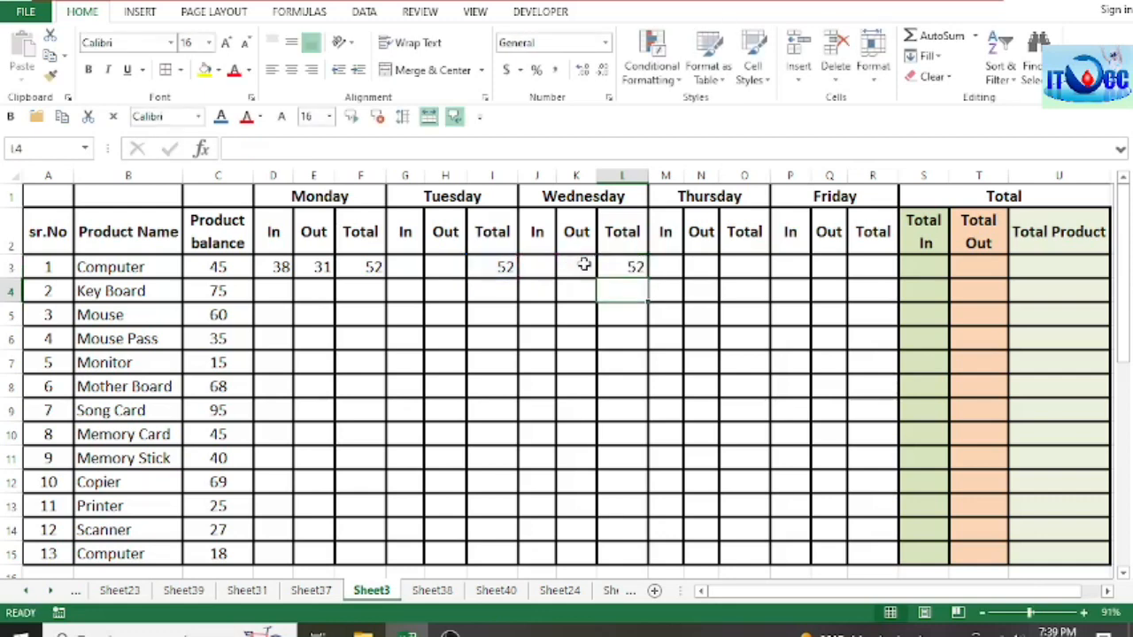
Step: Calculate Thursday's Total for the first Computer row in O3 with the formula =L3+M3-N3
left_click(752, 266)
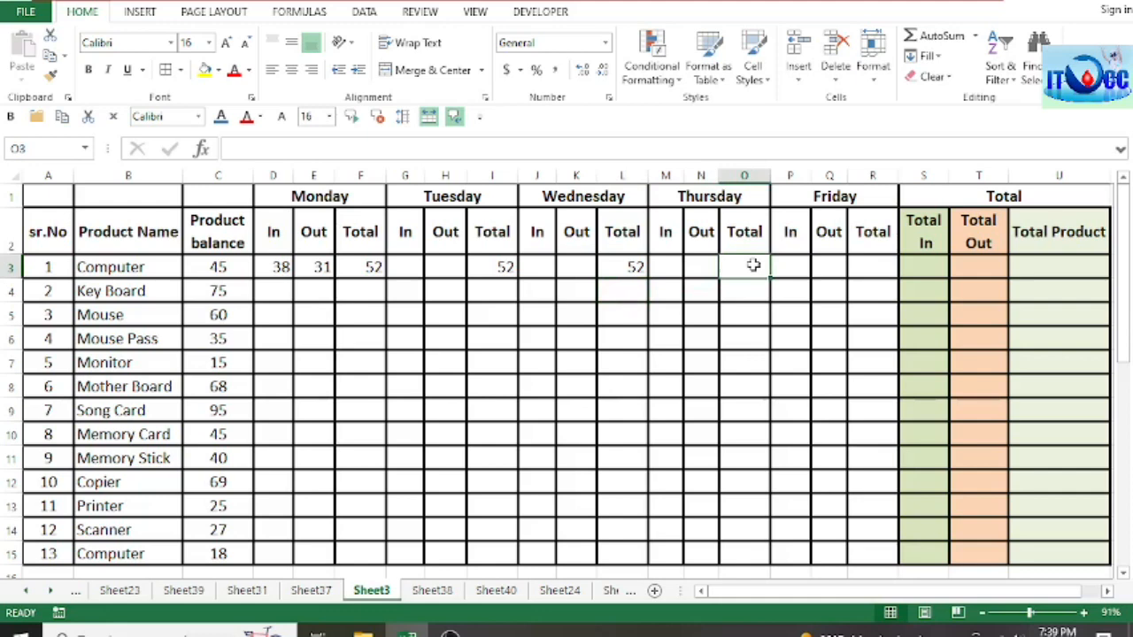
type("=")
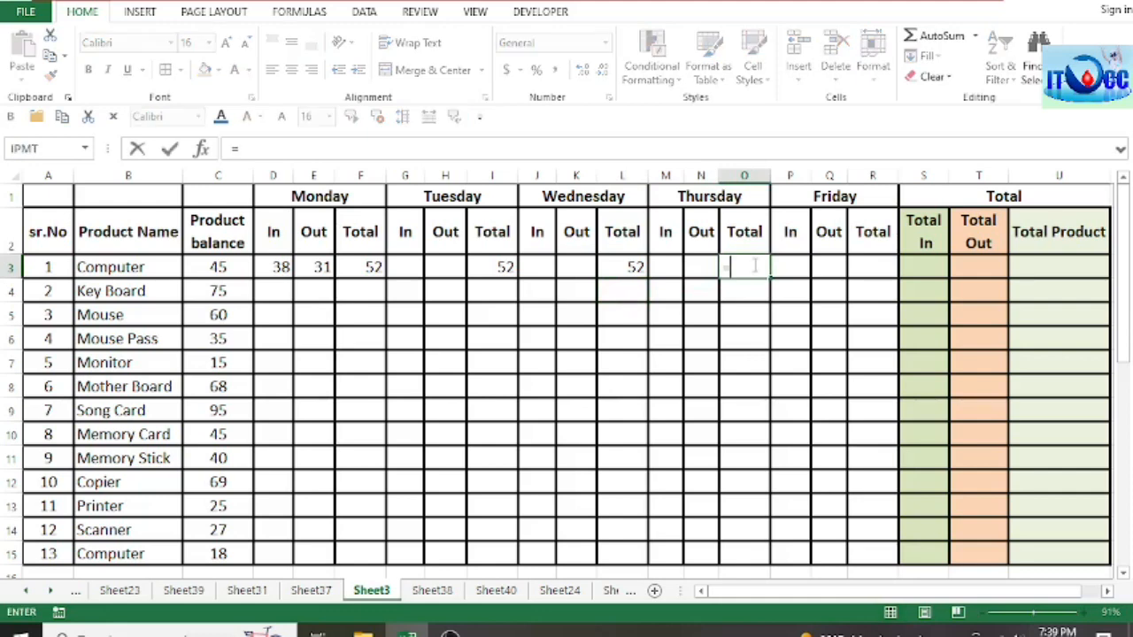
left_click(625, 267)
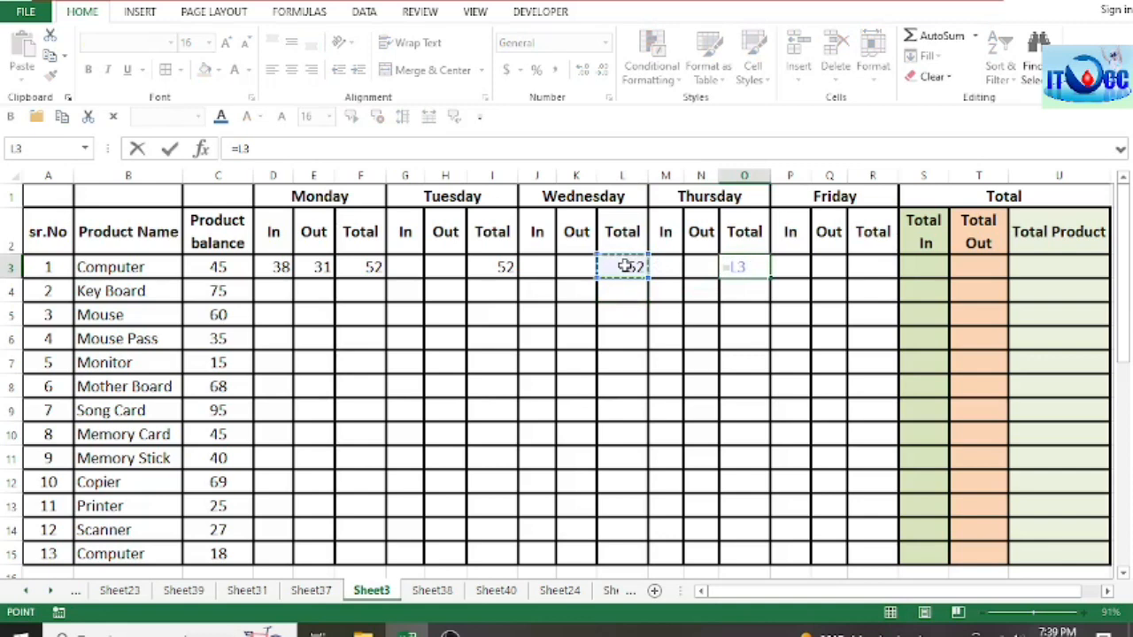
type("+")
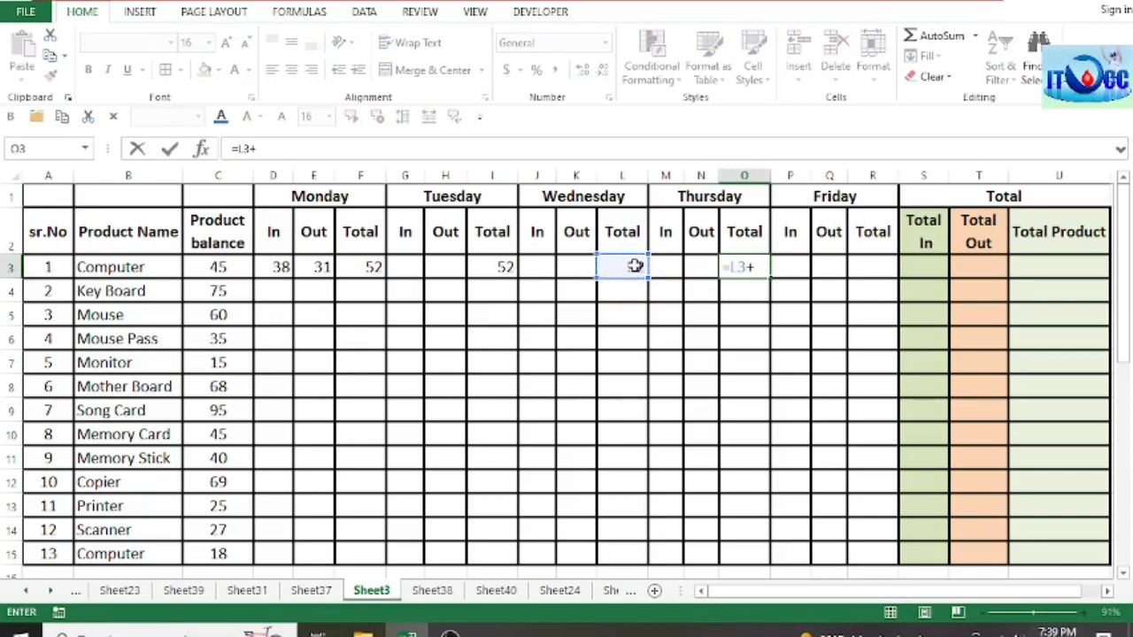
left_click(670, 266)
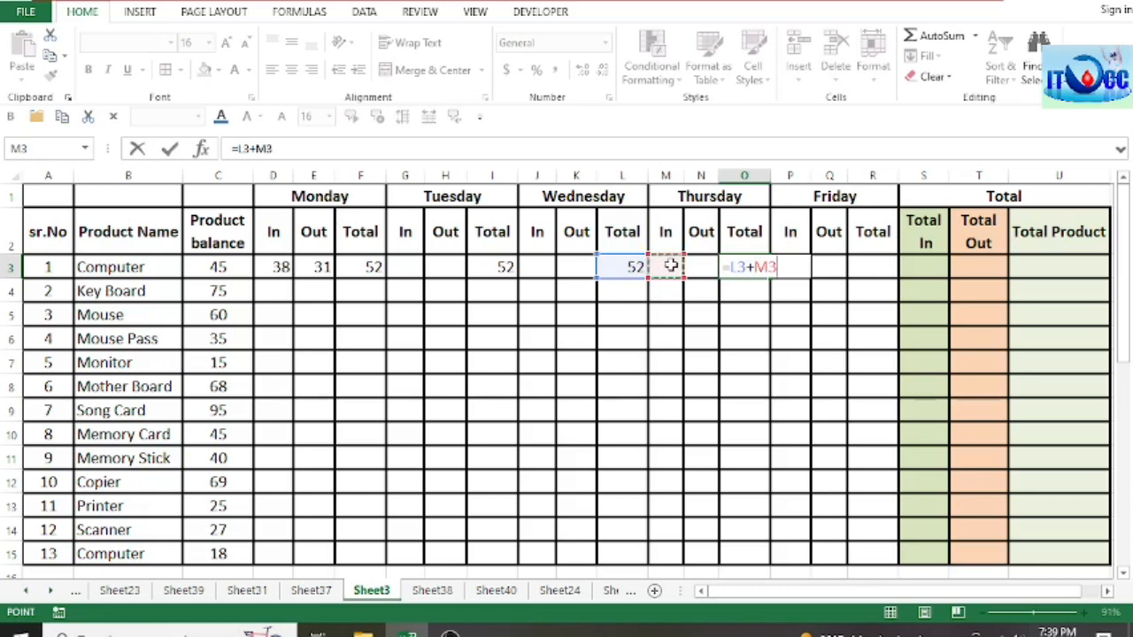
type("-")
left_click(708, 266)
key("Return")
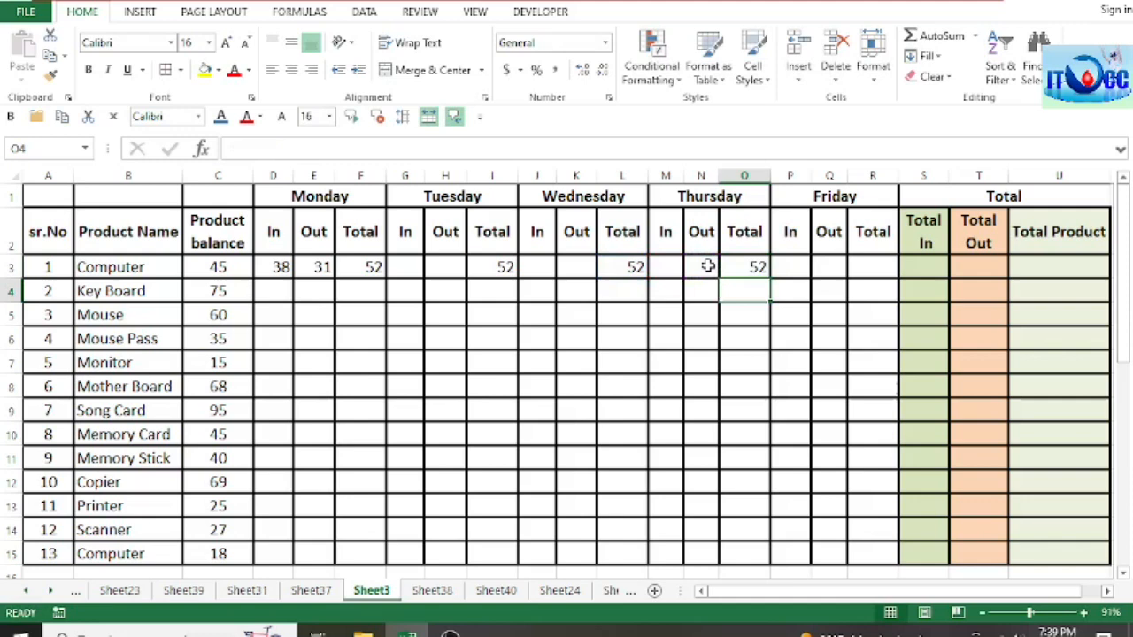
Step: Calculate Friday's Total for the first Computer row in R3 with the formula =O3+P3-Q3
left_click(867, 267)
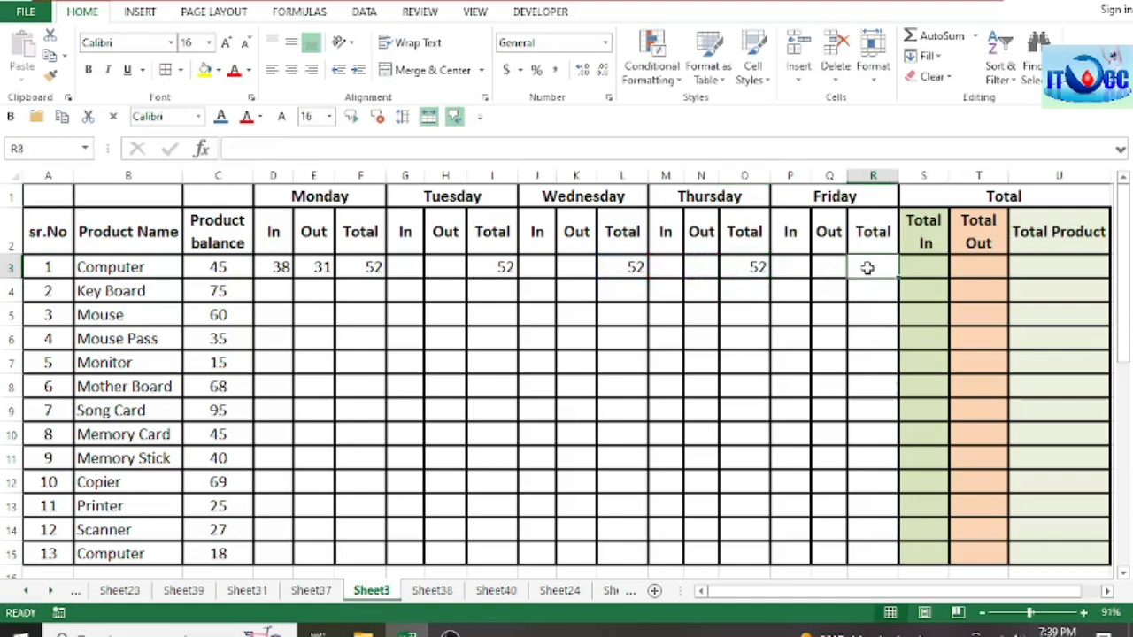
type("=")
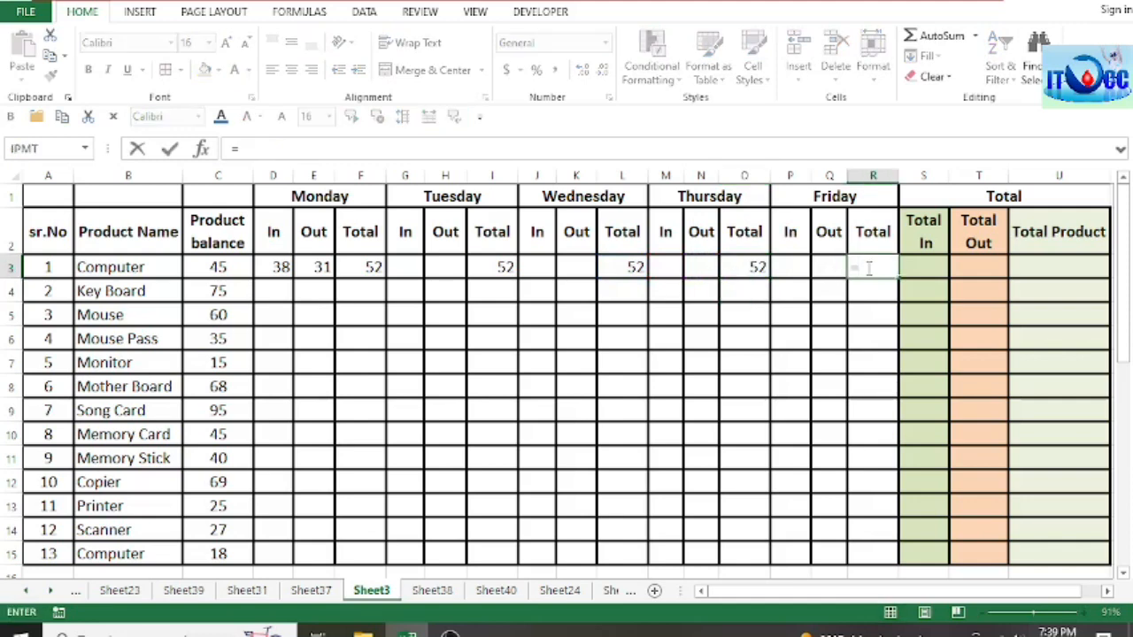
left_click(753, 267)
type("+")
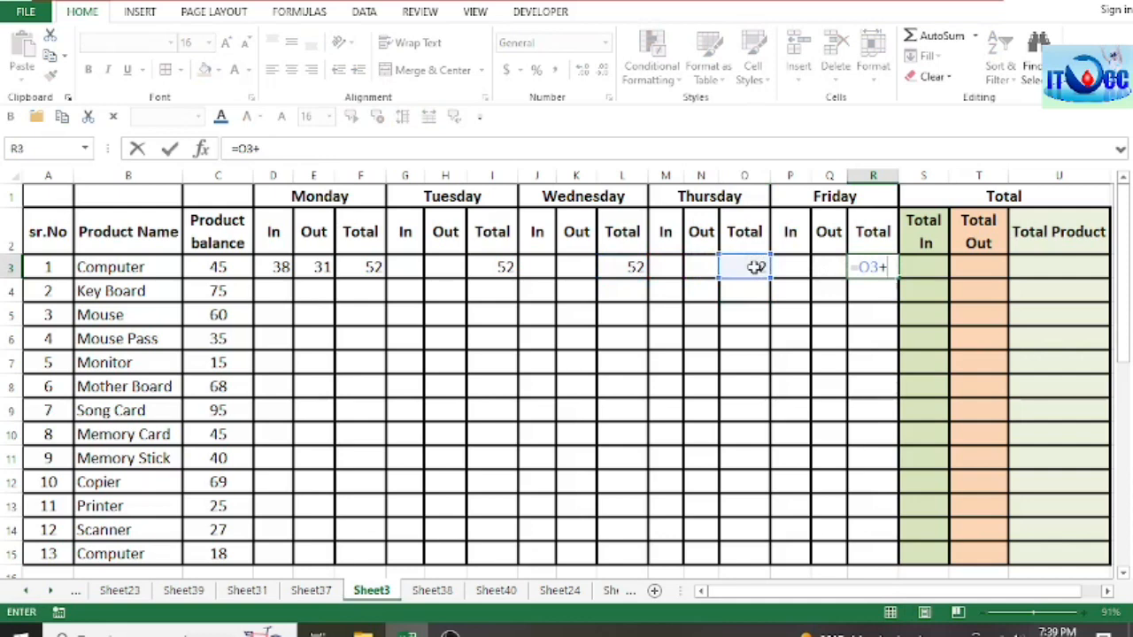
left_click(781, 266)
type("-")
left_click(838, 269)
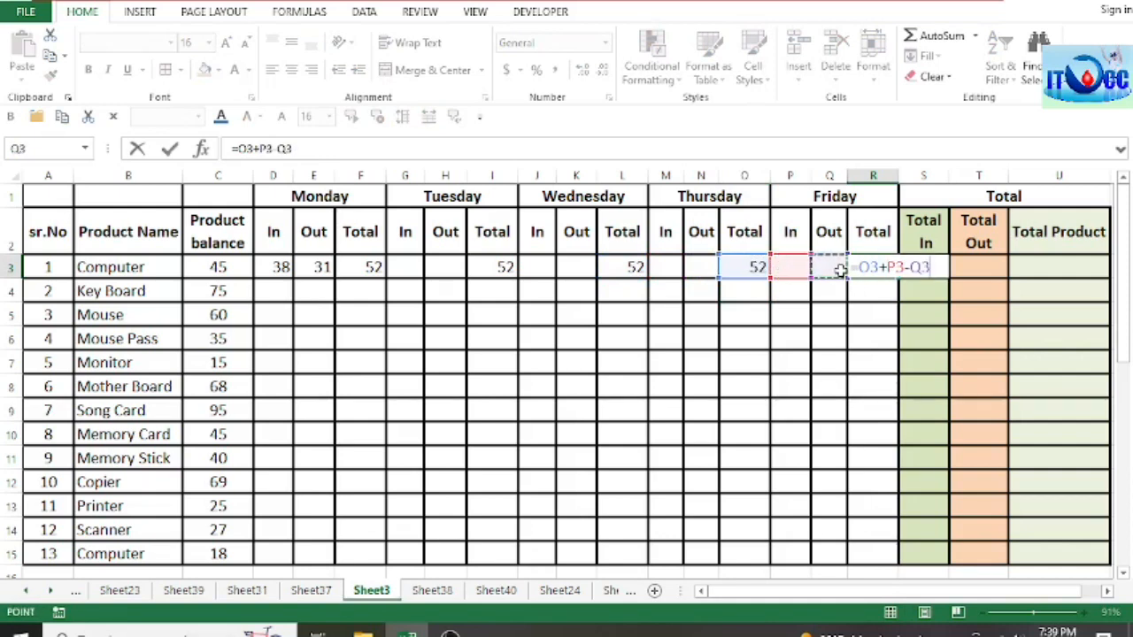
key("Return")
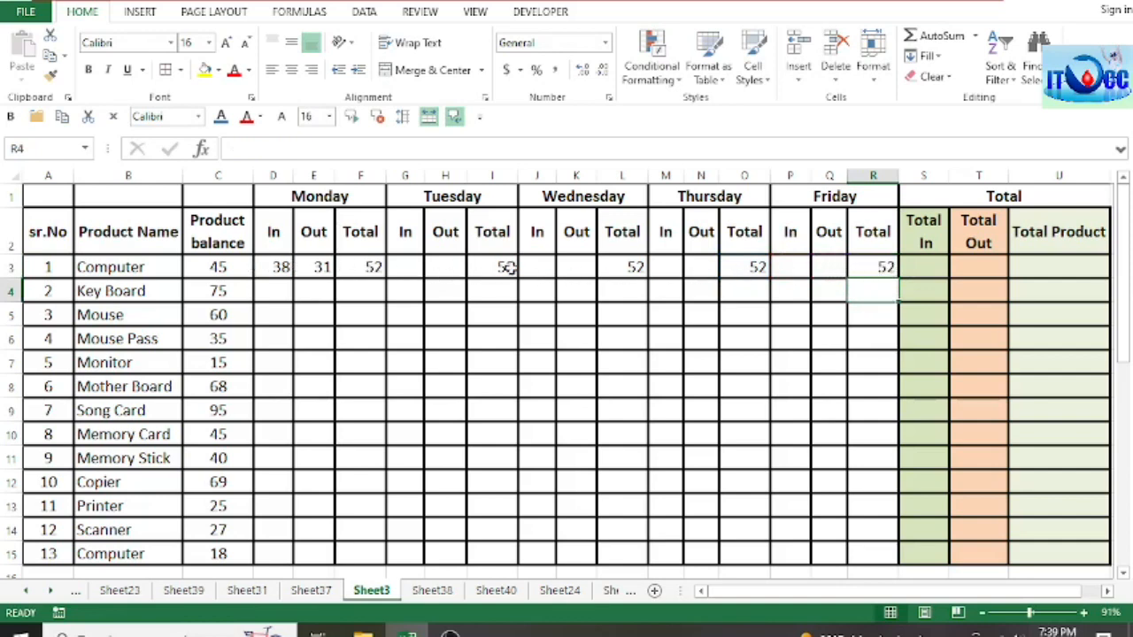
Step: Go over the first Computer row's Friday Total and its Total In, Total Out and Total Product cells in R3:U3
left_click(885, 270)
left_click(924, 274)
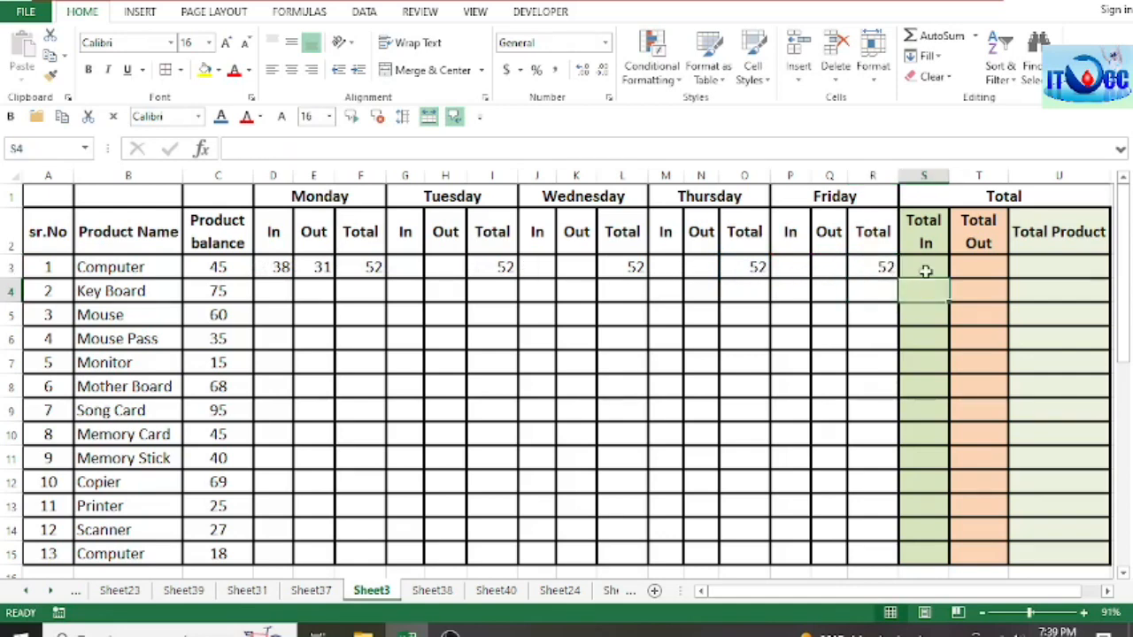
left_click(994, 264)
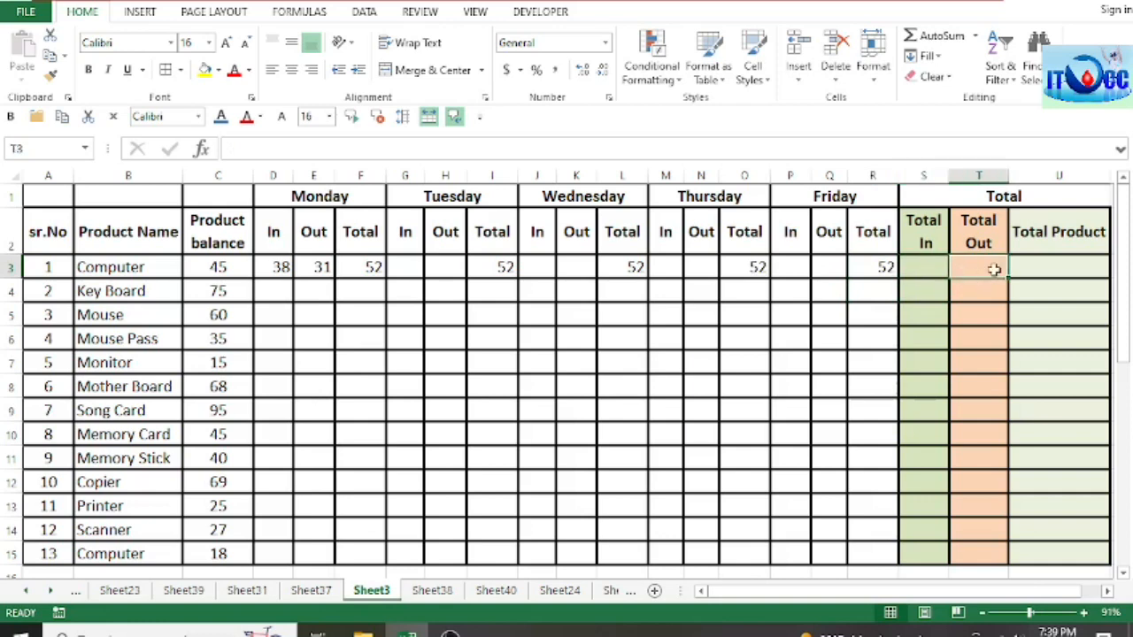
left_click(1065, 268)
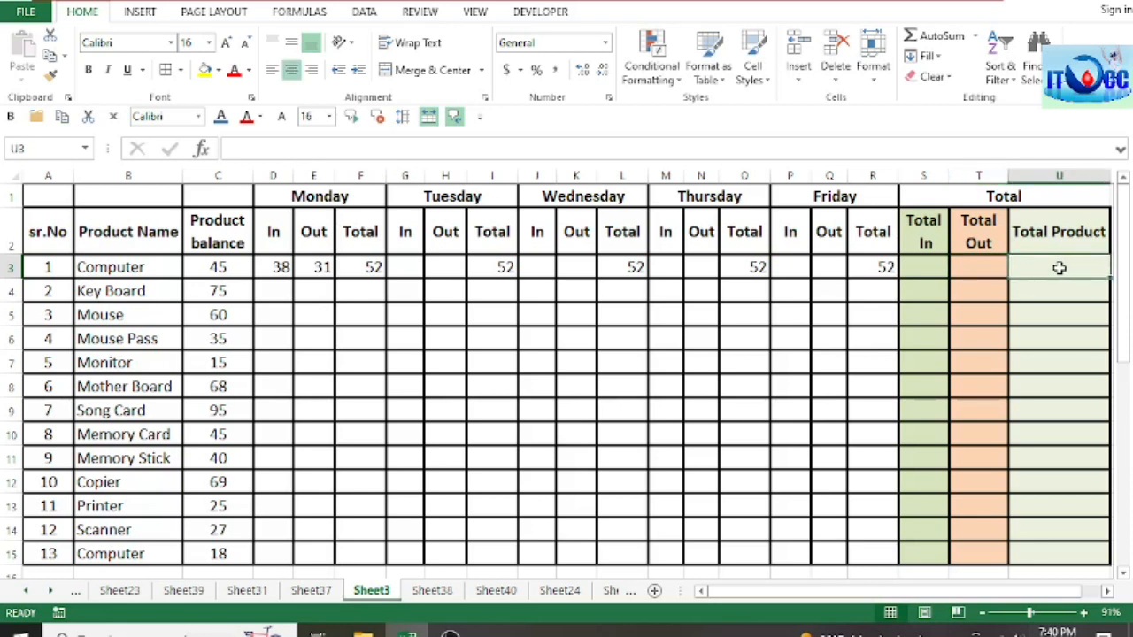
Step: Add up the first Computer row's weekday In quantities under Total In in S3 with the formula =D3+G3+J3+M3+P3
left_click(927, 268)
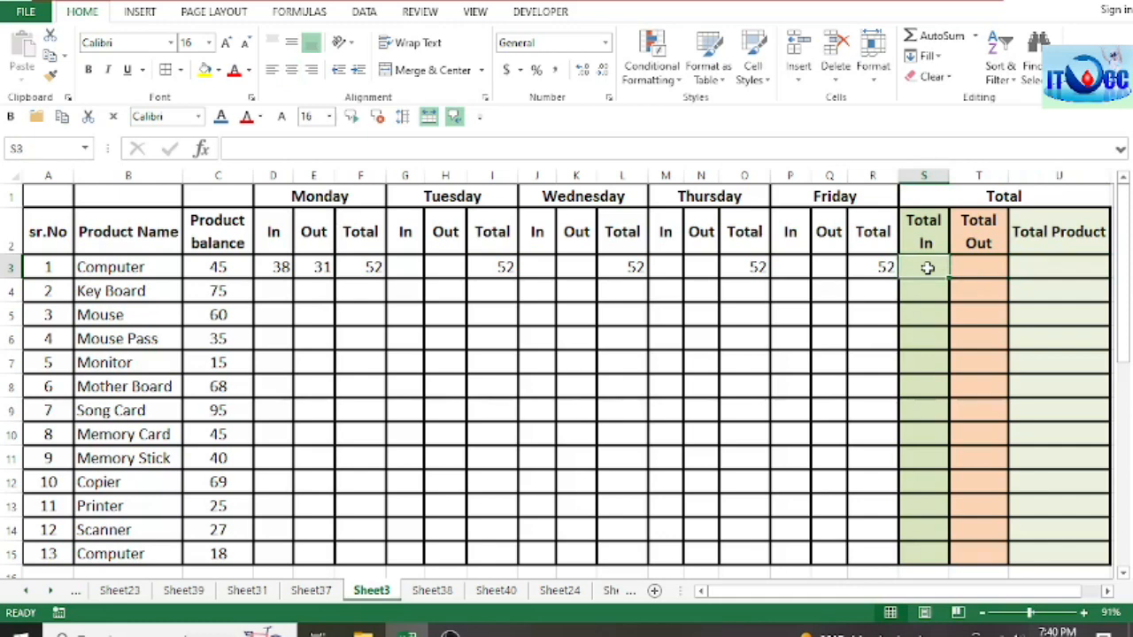
type("=")
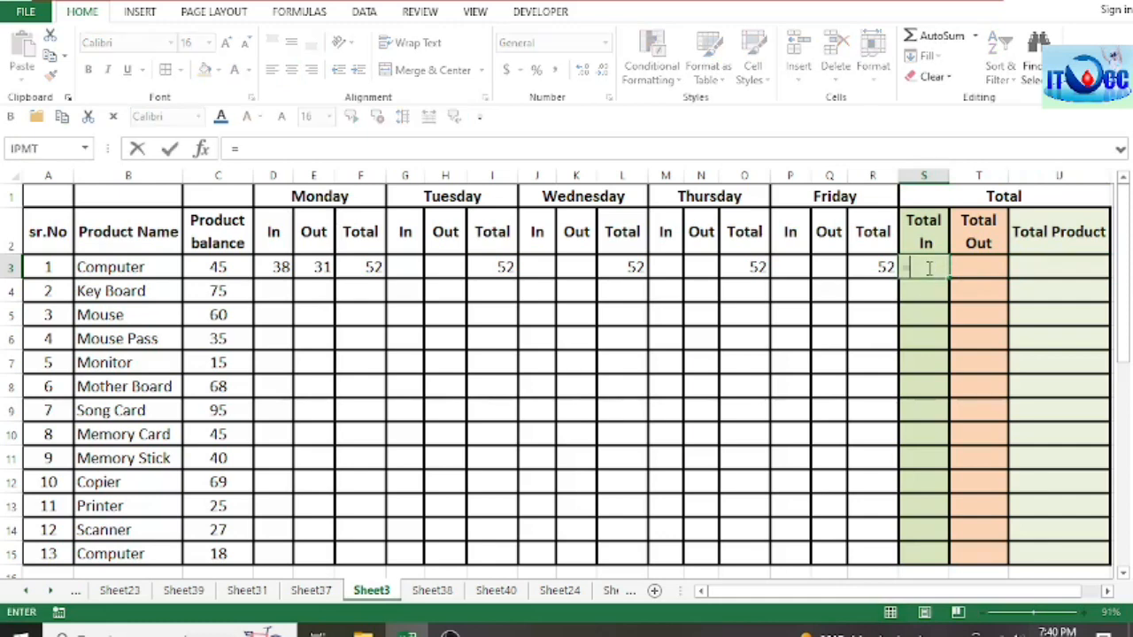
left_click(279, 269)
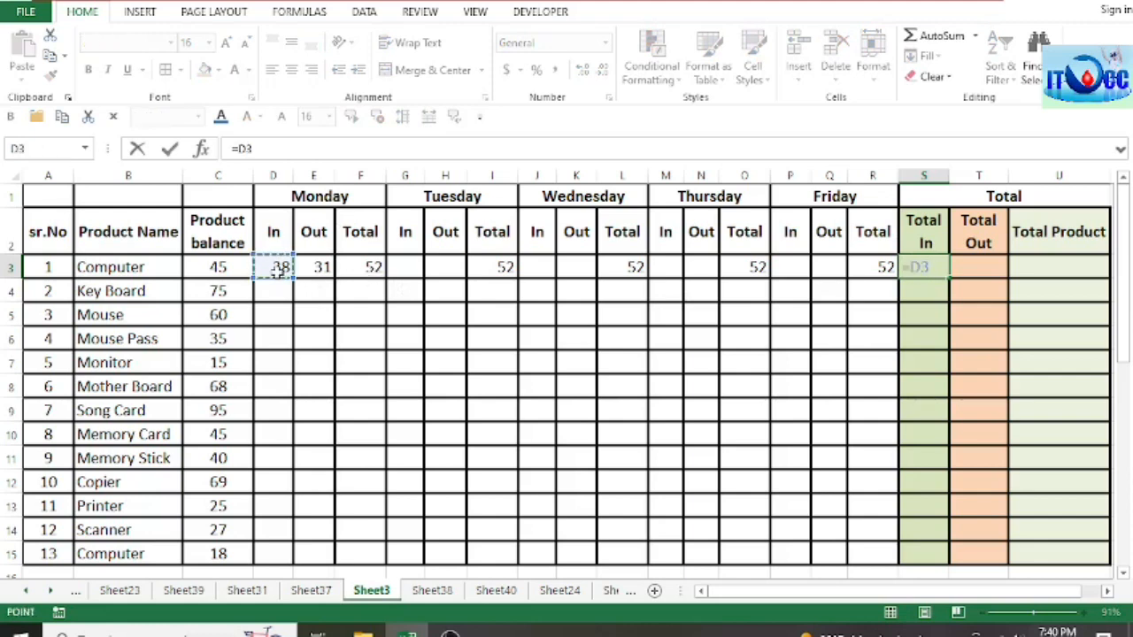
type("+")
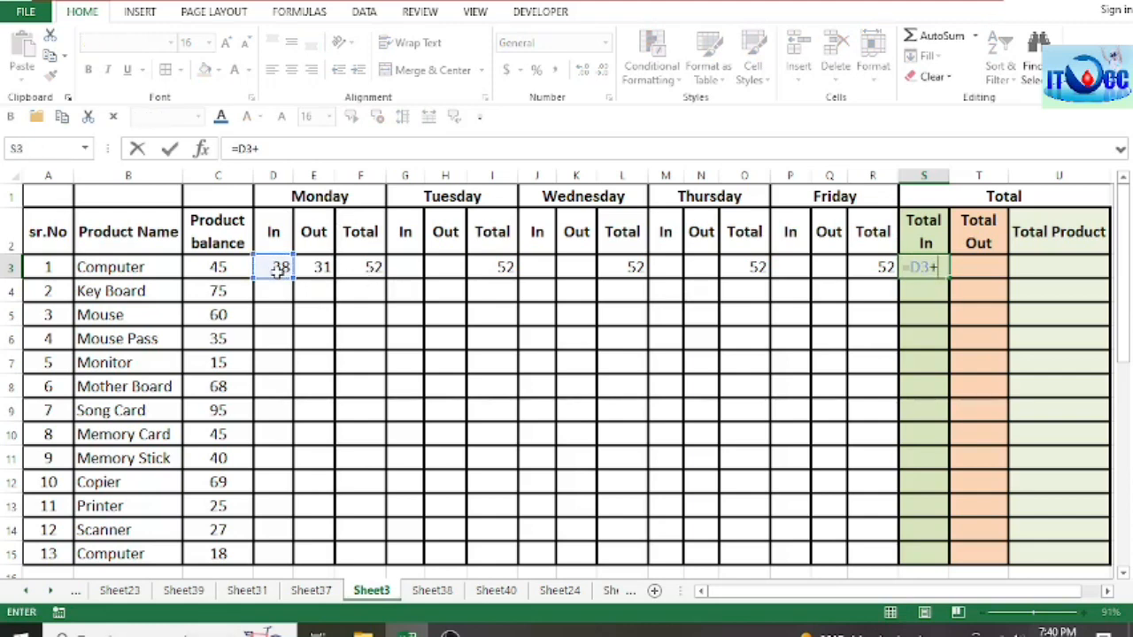
left_click(414, 272)
type("+")
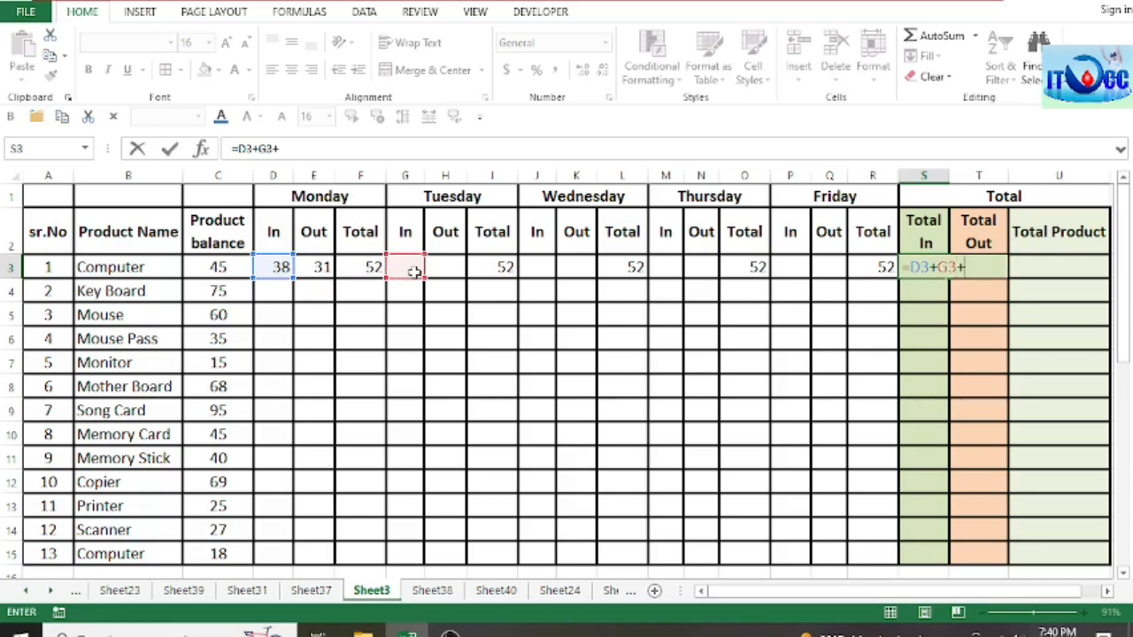
left_click(535, 267)
type("+")
left_click(668, 266)
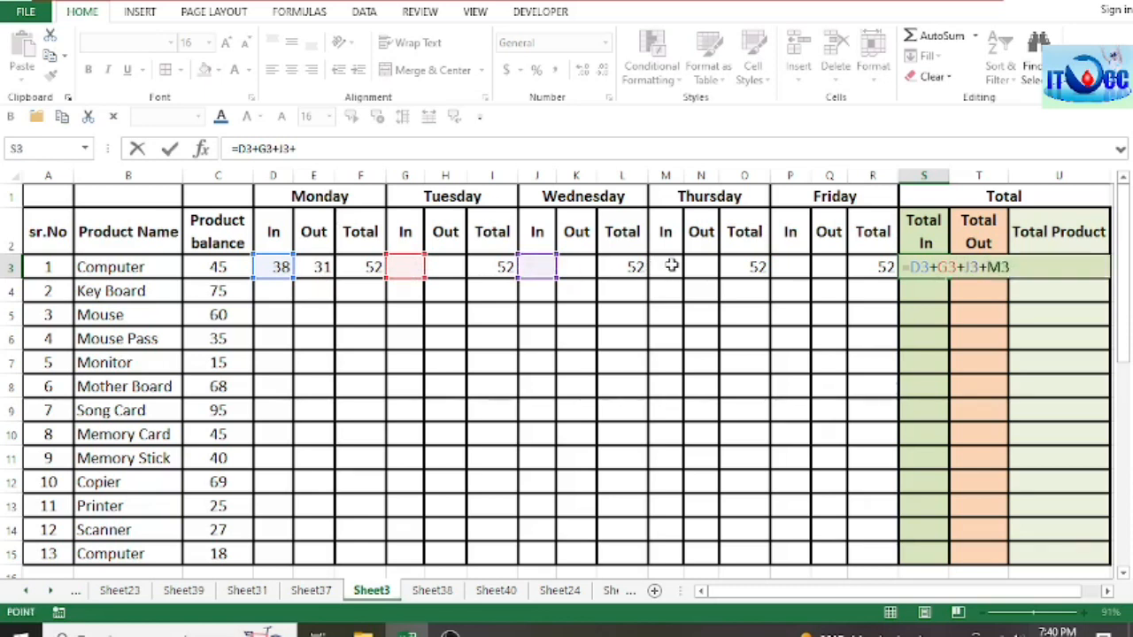
type("+")
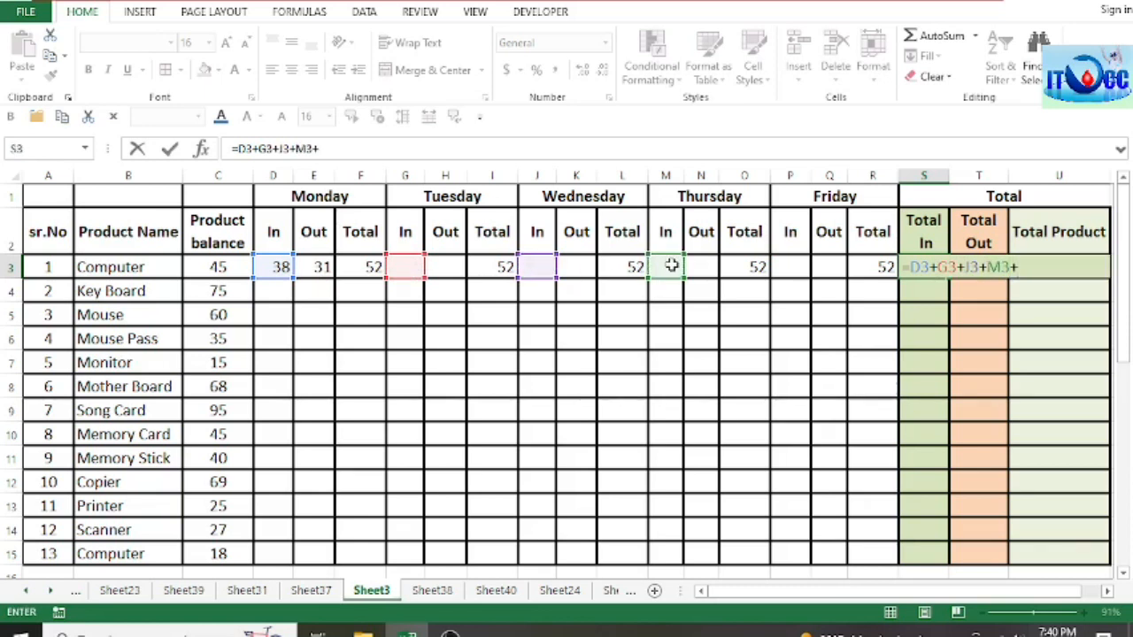
left_click(789, 266)
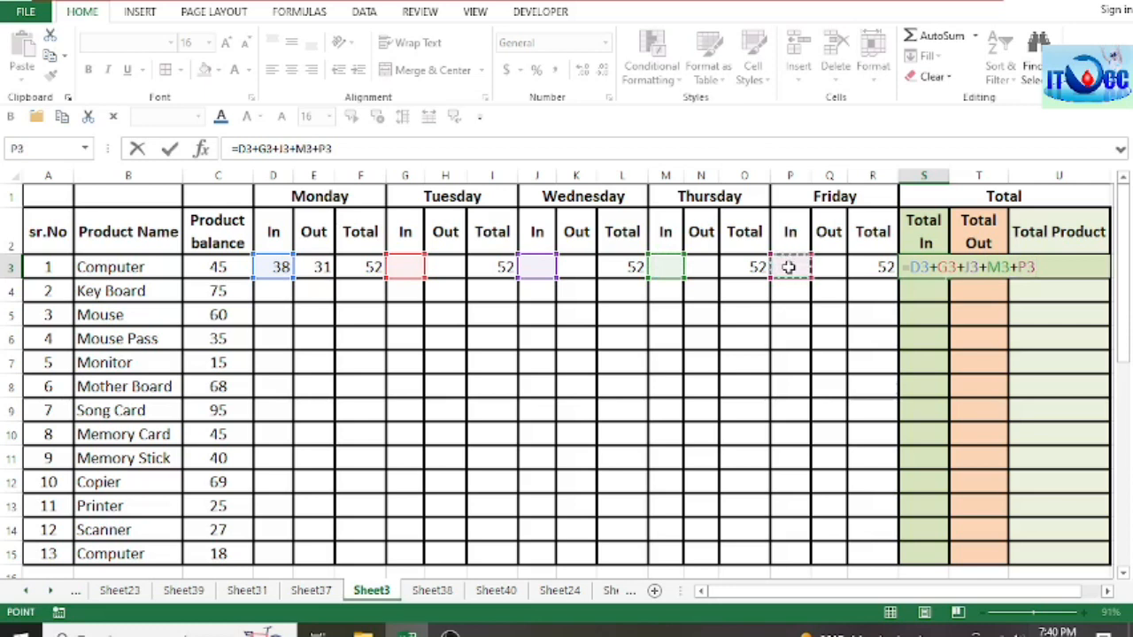
key("ctrl+Return")
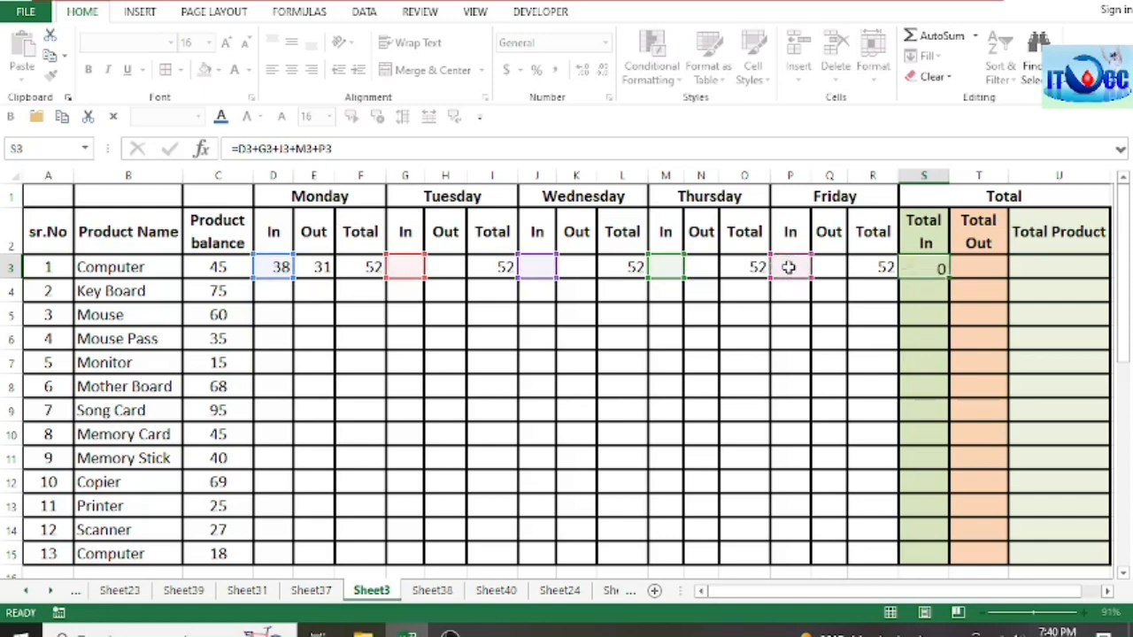
key("Return")
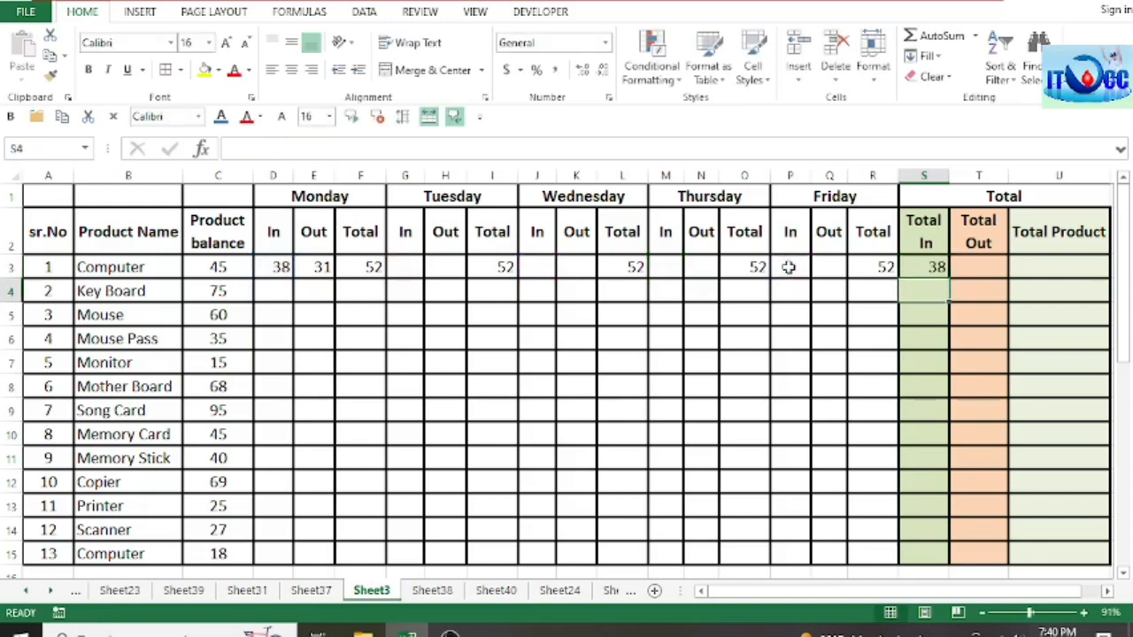
Step: Add up the first Computer row's weekday Out quantities under Total Out in T3 with the formula =E3+H3+K3+N3+Q3
left_click(980, 263)
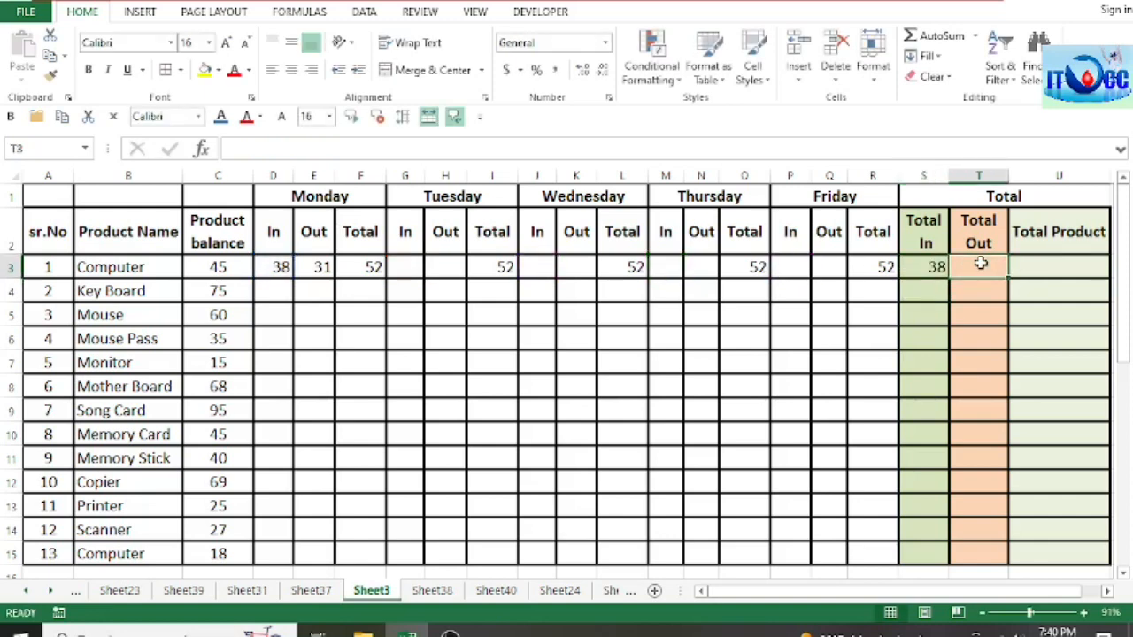
type("=")
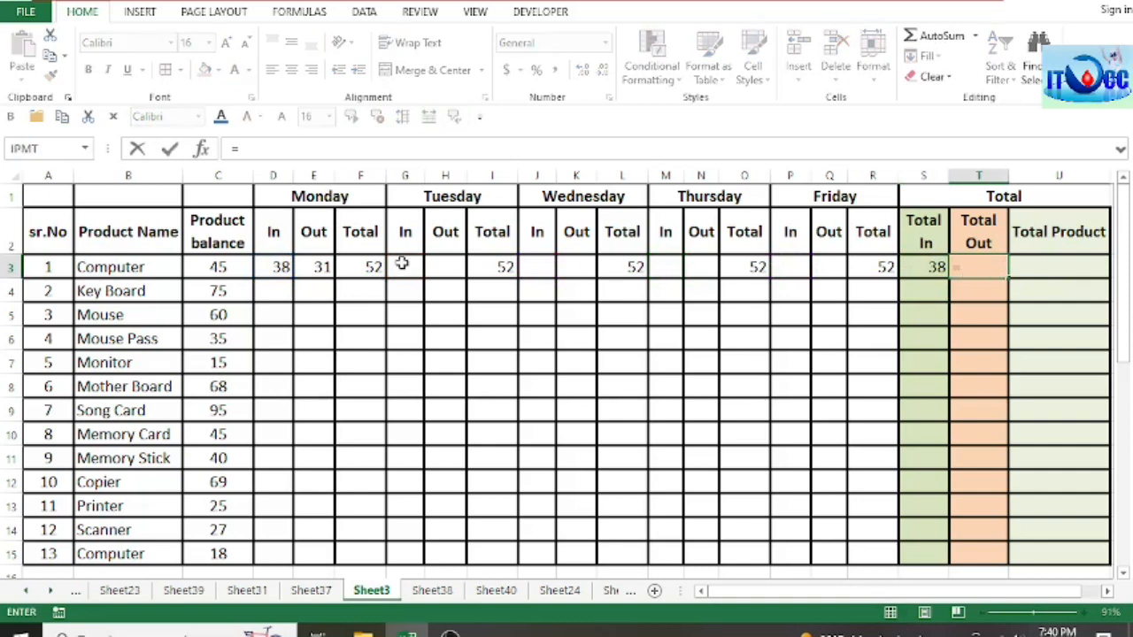
left_click(316, 271)
type("+")
left_click(444, 266)
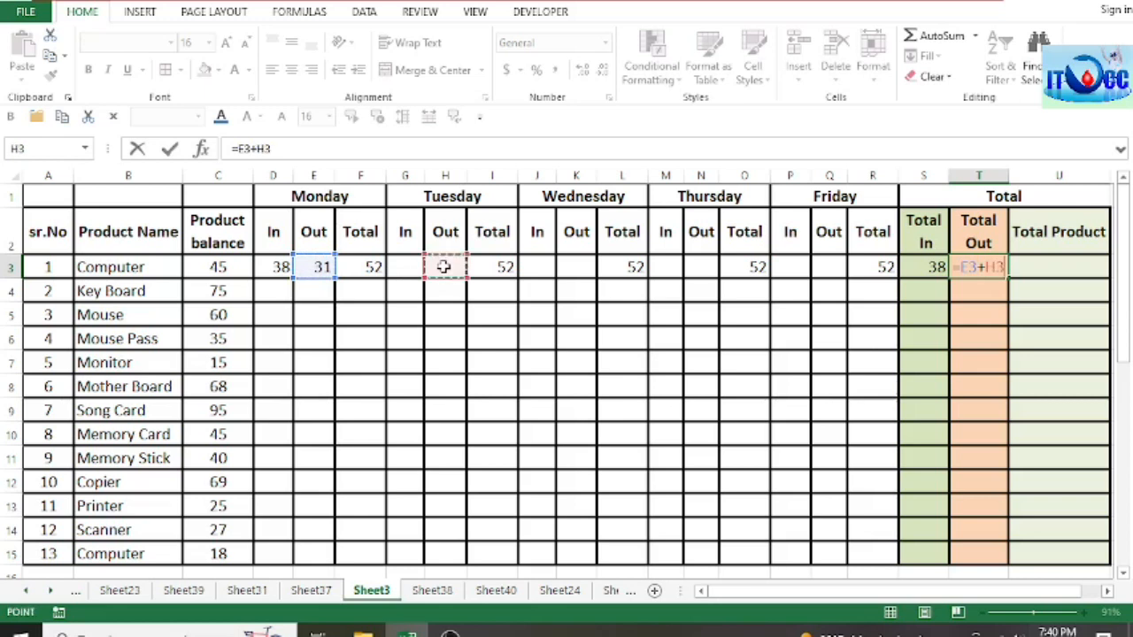
type("+")
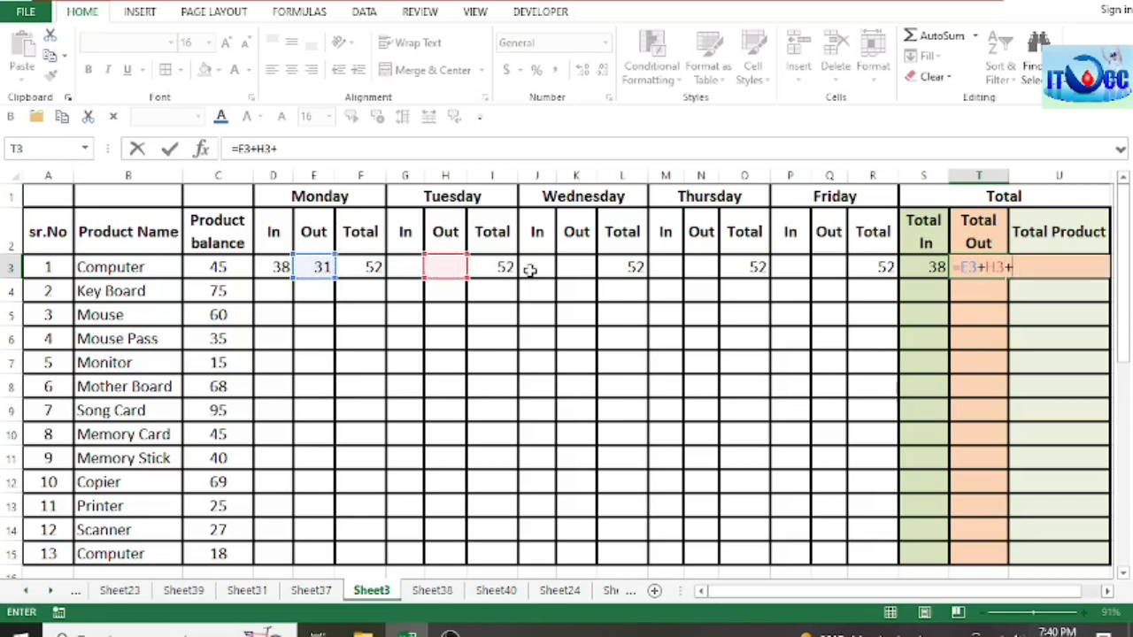
left_click(576, 268)
type("+")
left_click(699, 268)
type("+")
left_click(837, 267)
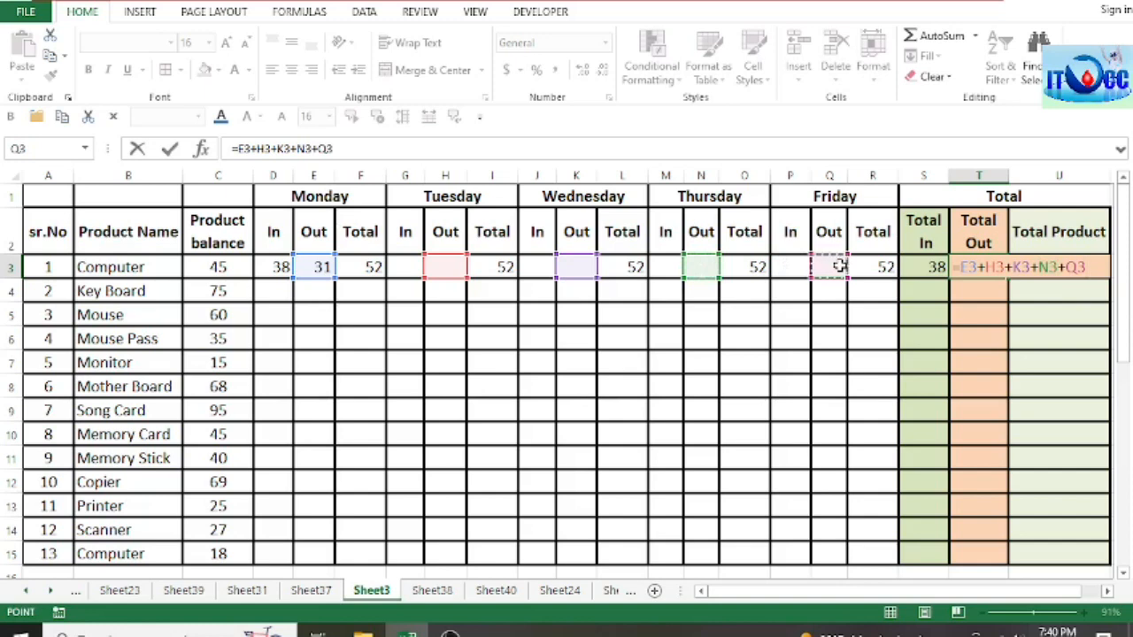
key("Return")
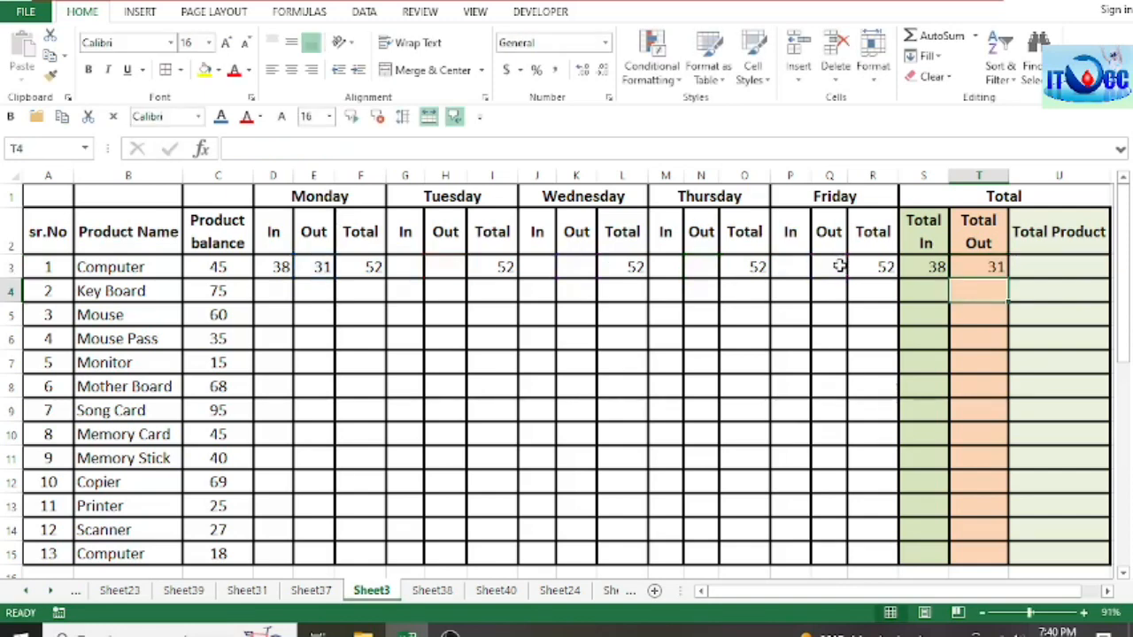
Step: Calculate the first Computer row's Total Product in U3 with the formula =C3+S3-T3
left_click(975, 265)
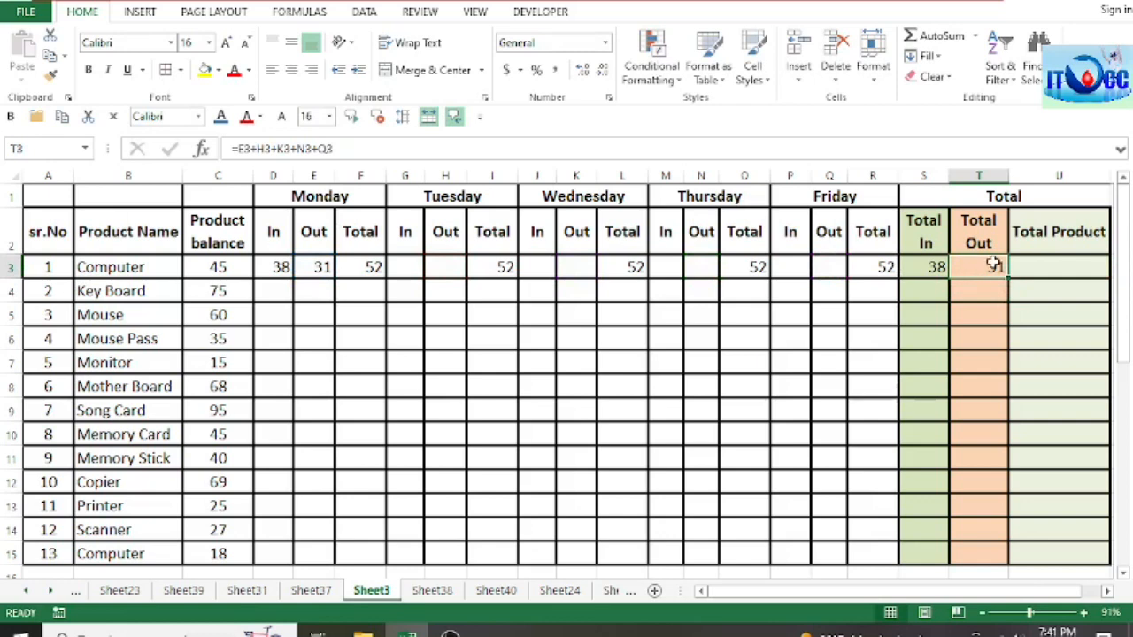
left_click(1040, 267)
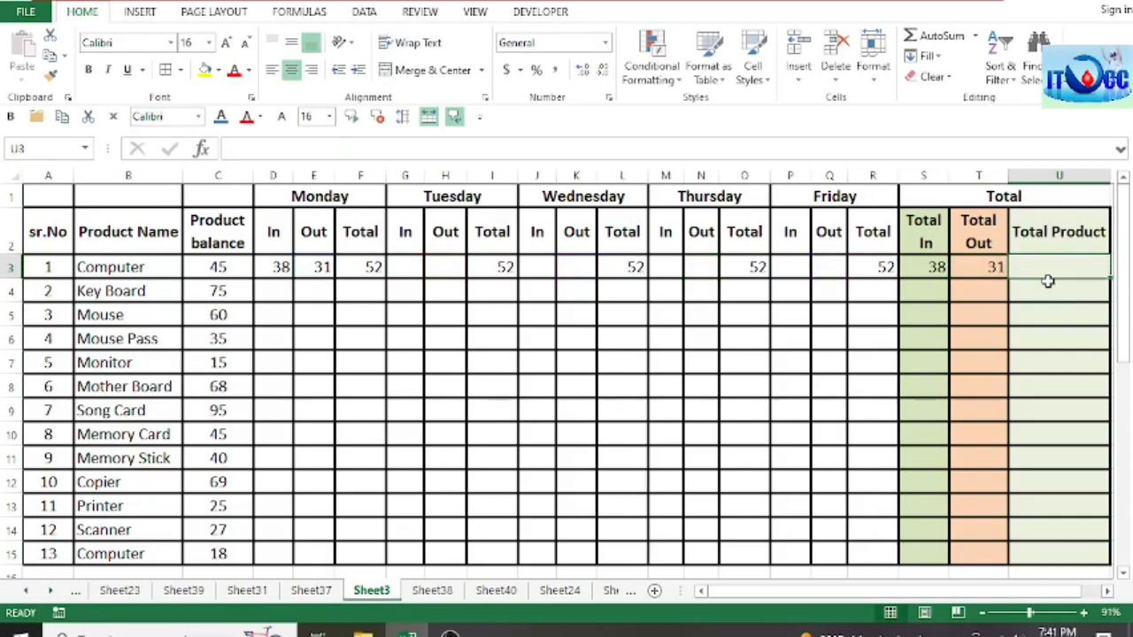
type("=")
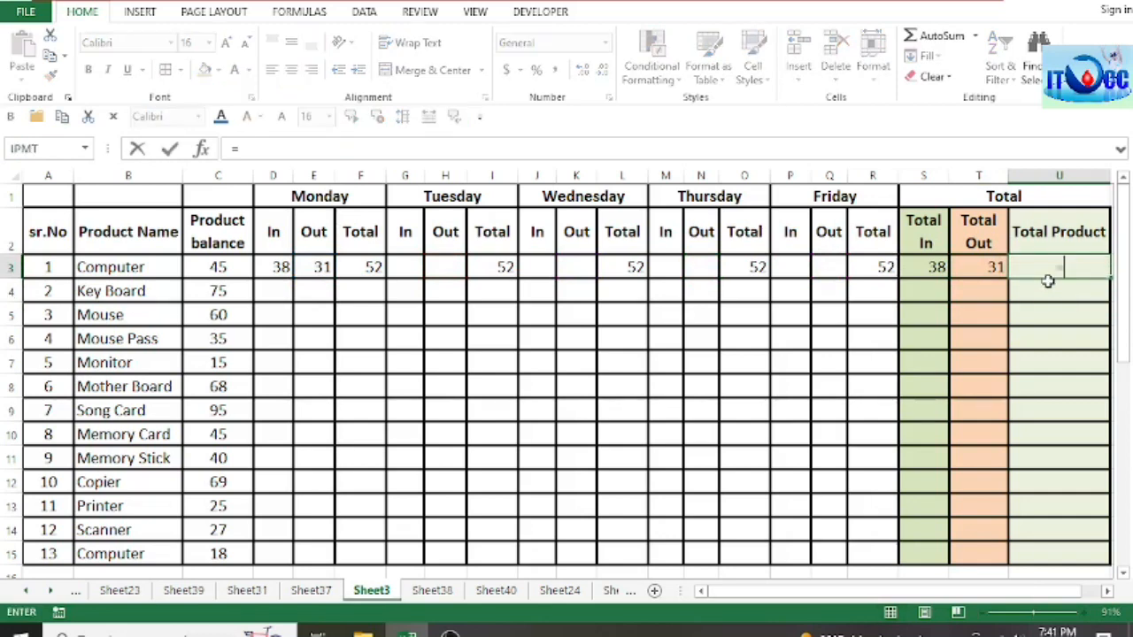
left_click(224, 268)
type("+")
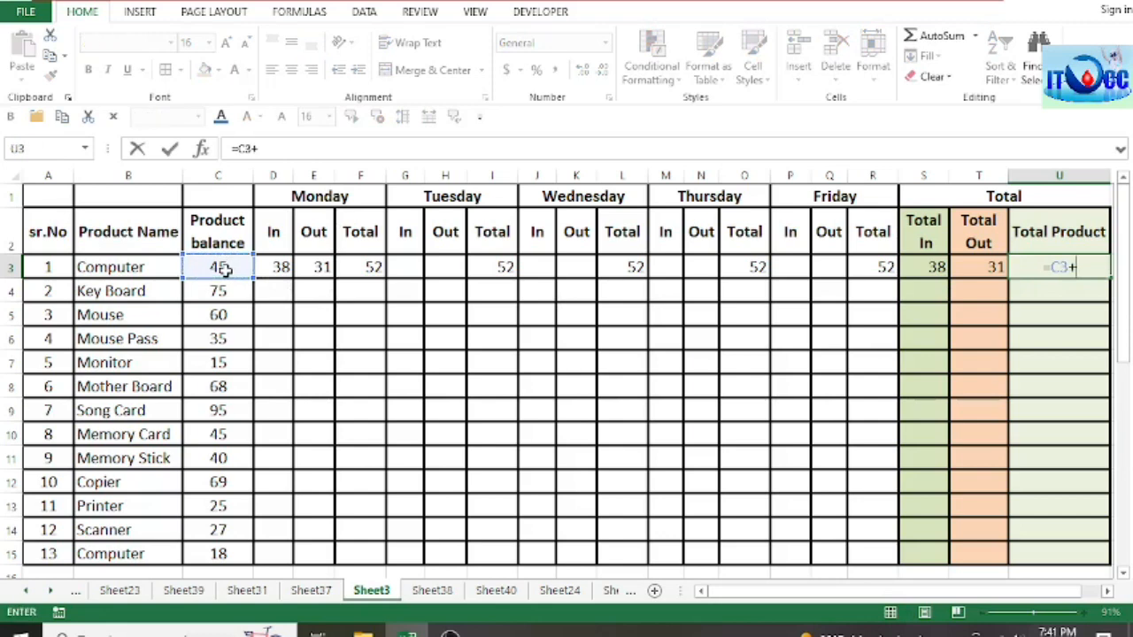
left_click(920, 268)
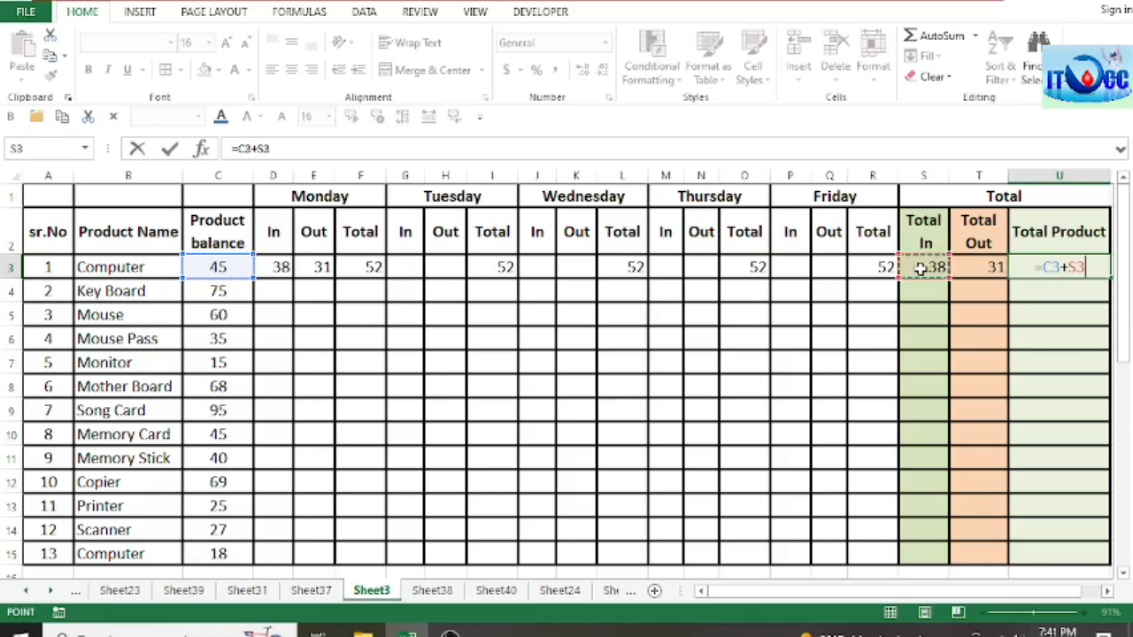
type("-")
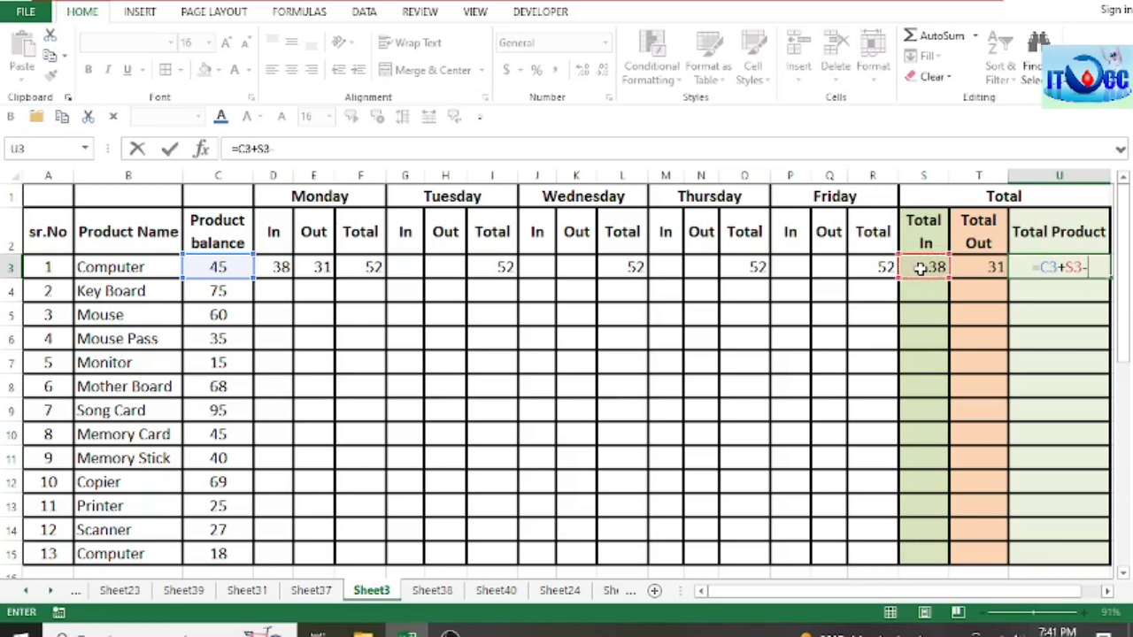
left_click(981, 267)
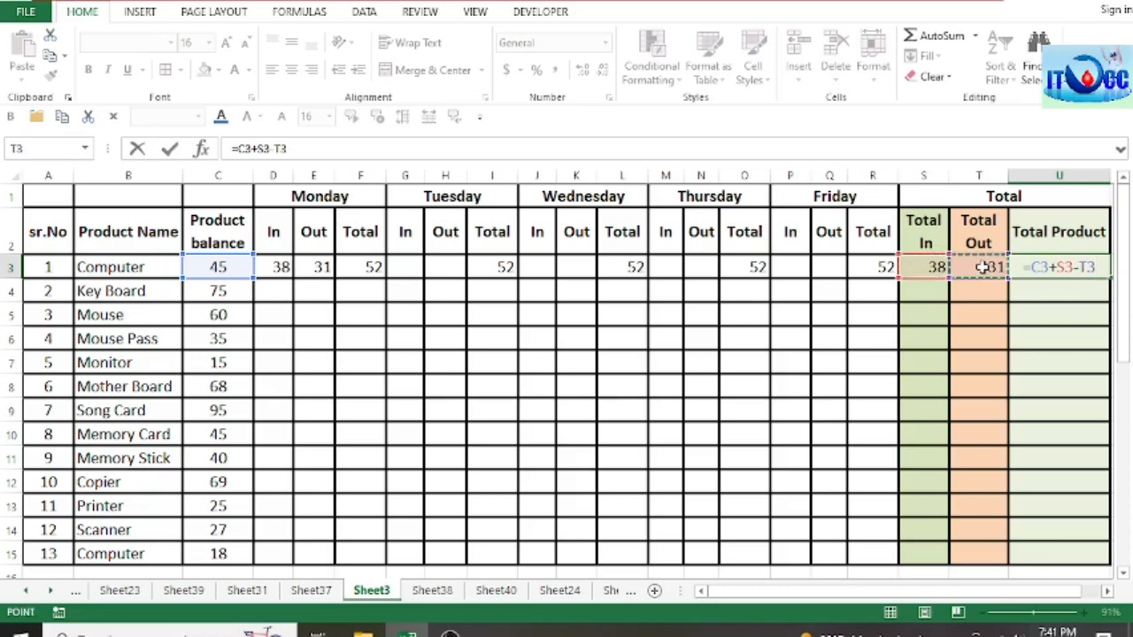
key("Return")
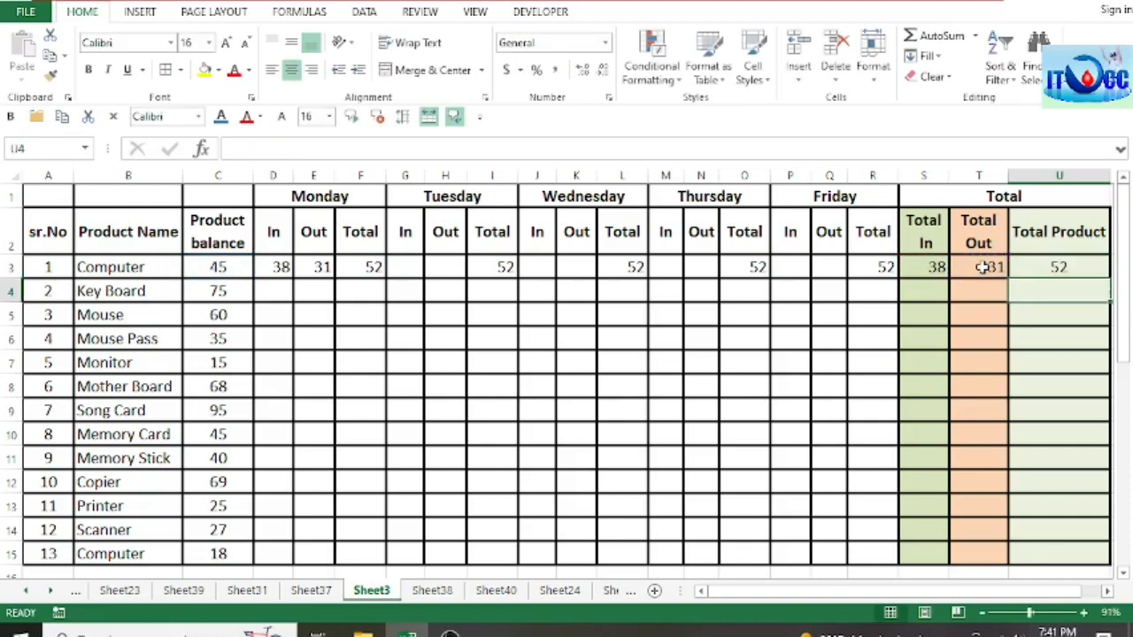
Step: Go over the first Computer row's Total Product formula and its Tuesday and Wednesday In and Out cells
left_click(1058, 268)
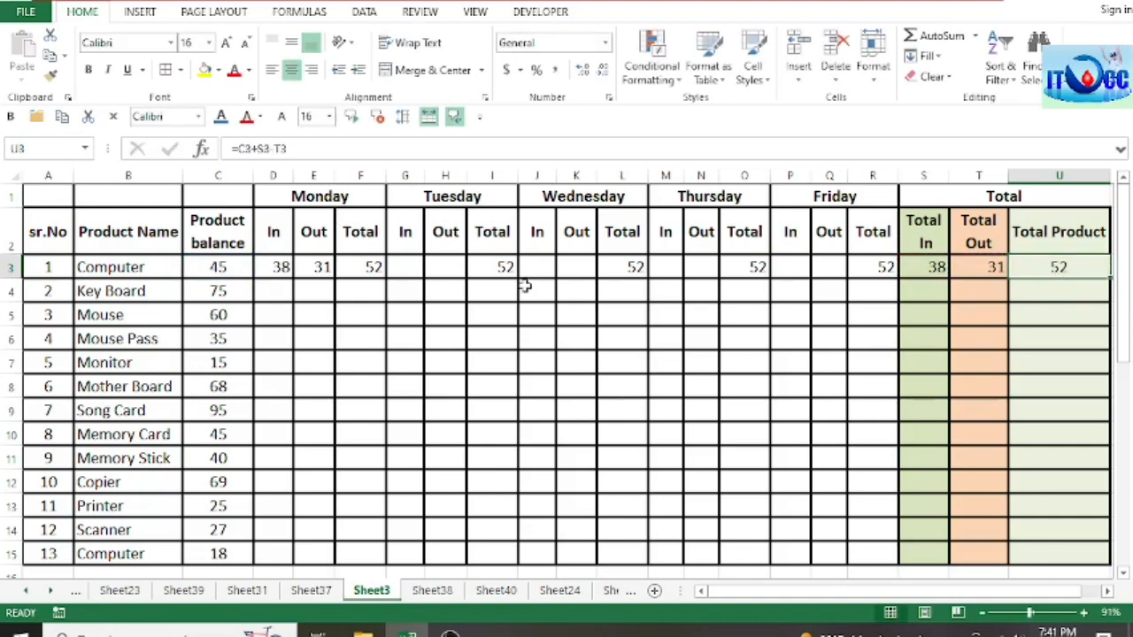
left_click(409, 271)
left_click(431, 267)
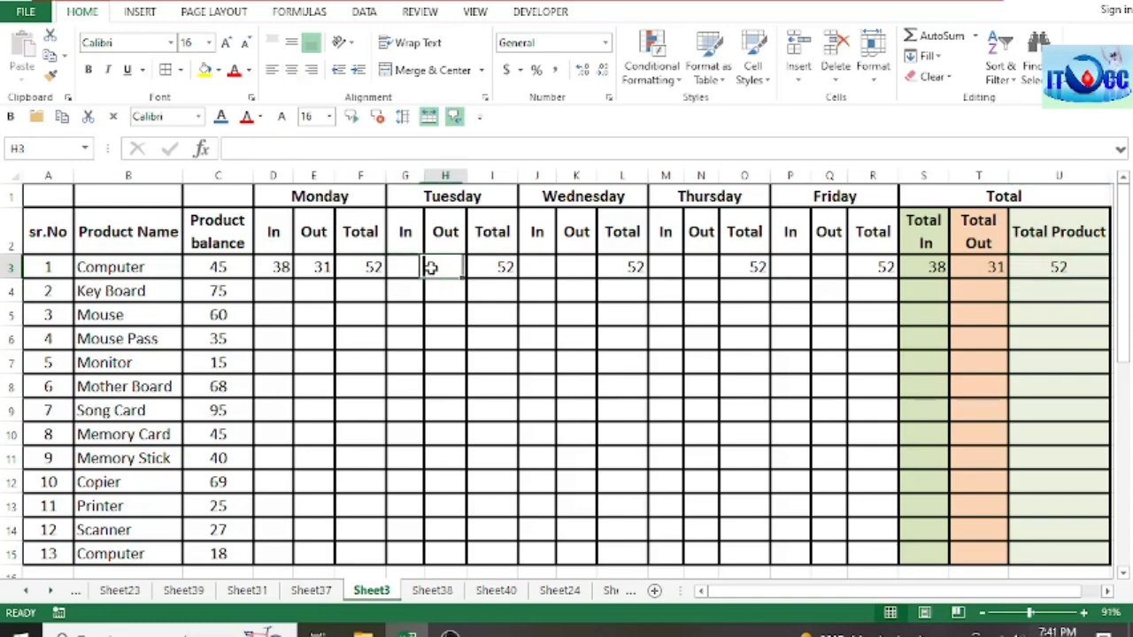
left_click(538, 268)
left_click(570, 269)
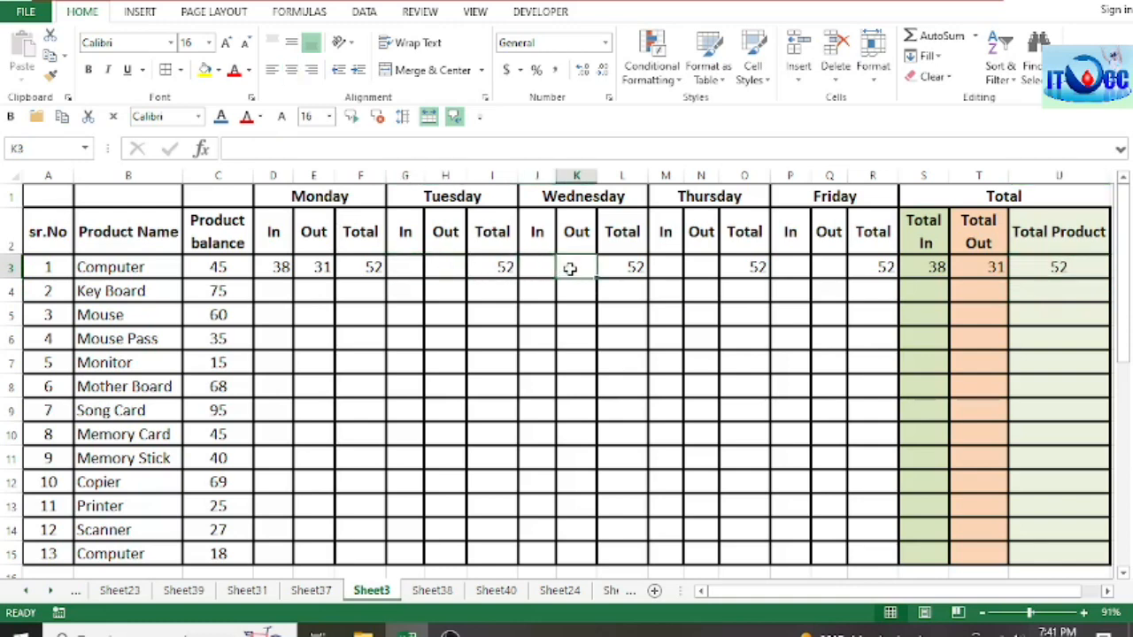
left_click(1048, 271)
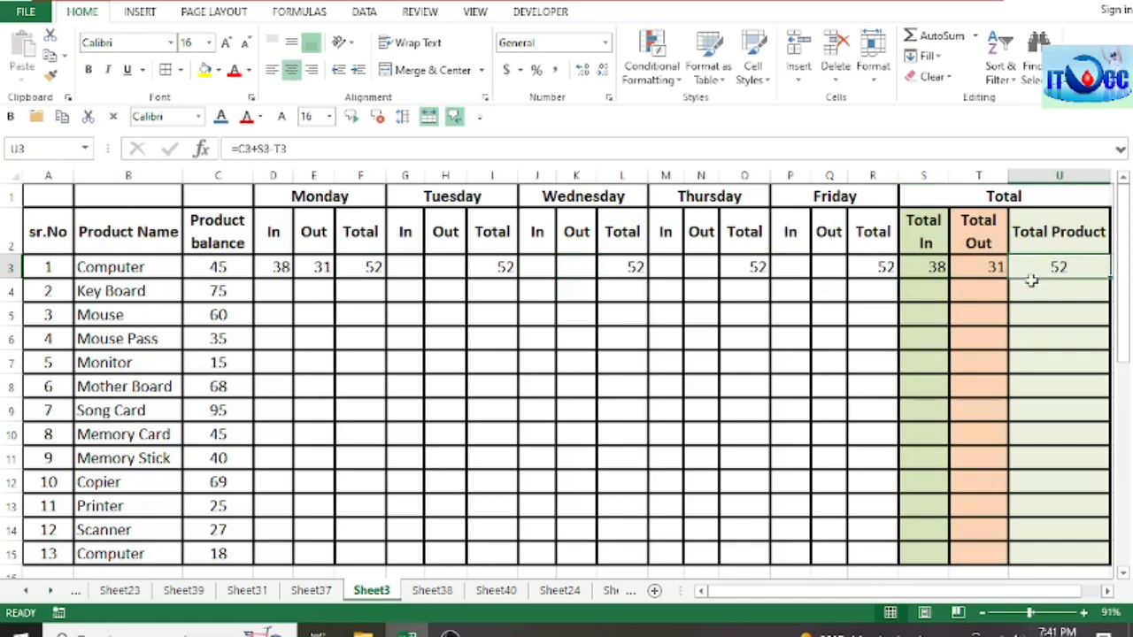
Step: Fill the Monday to Friday Total formulas from row 3 down to row 15 for all products
left_click(355, 269)
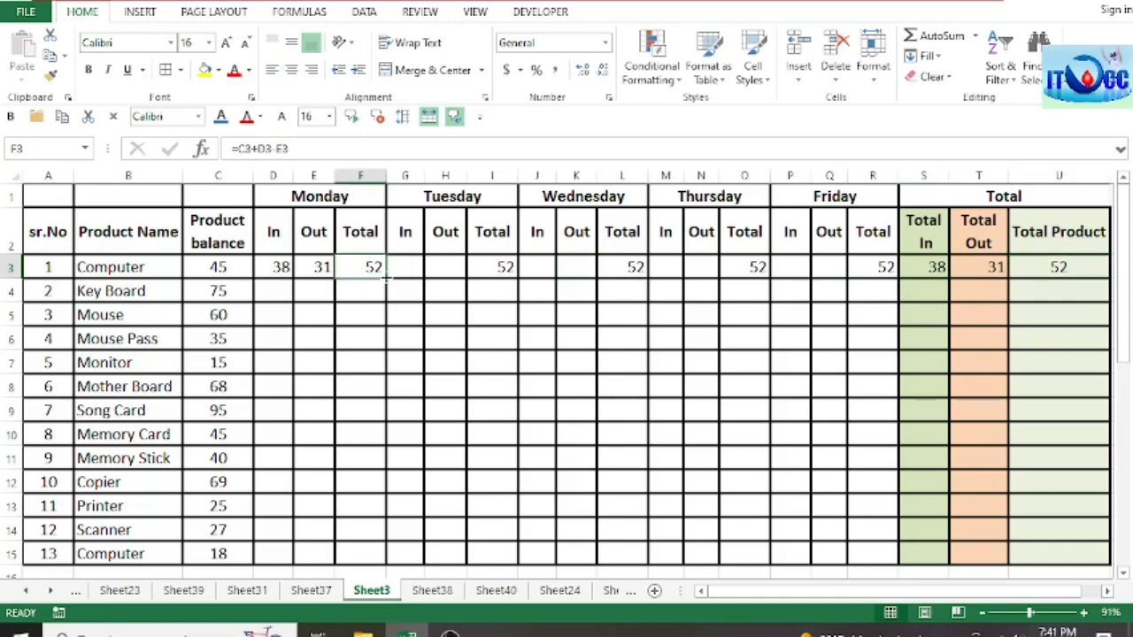
double_click(386, 277)
left_click(501, 269)
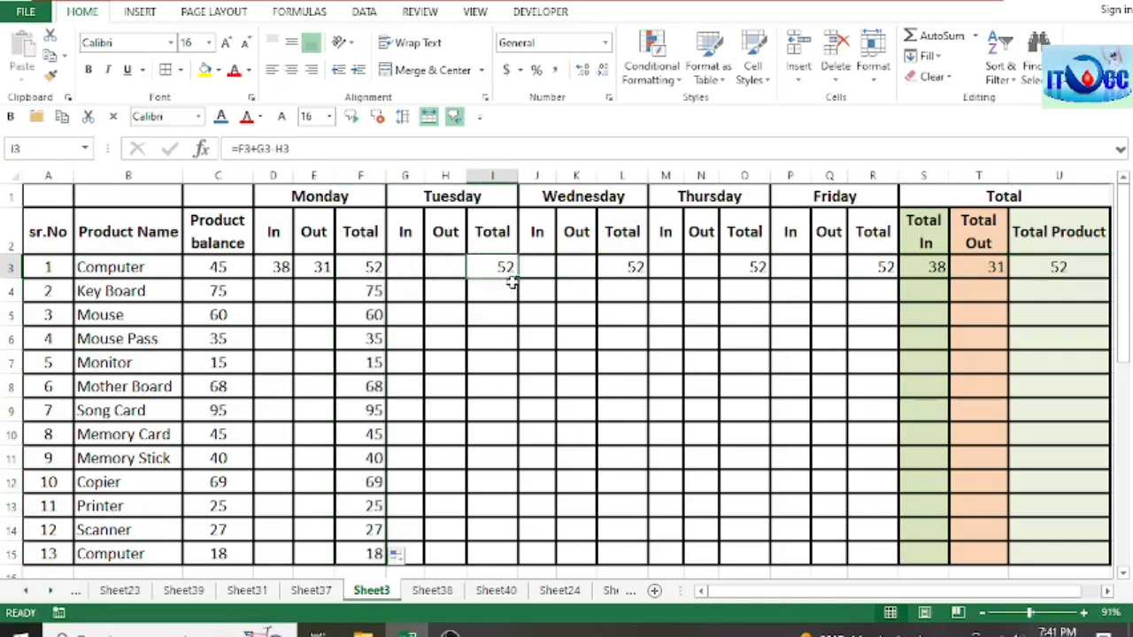
double_click(520, 278)
left_click(632, 269)
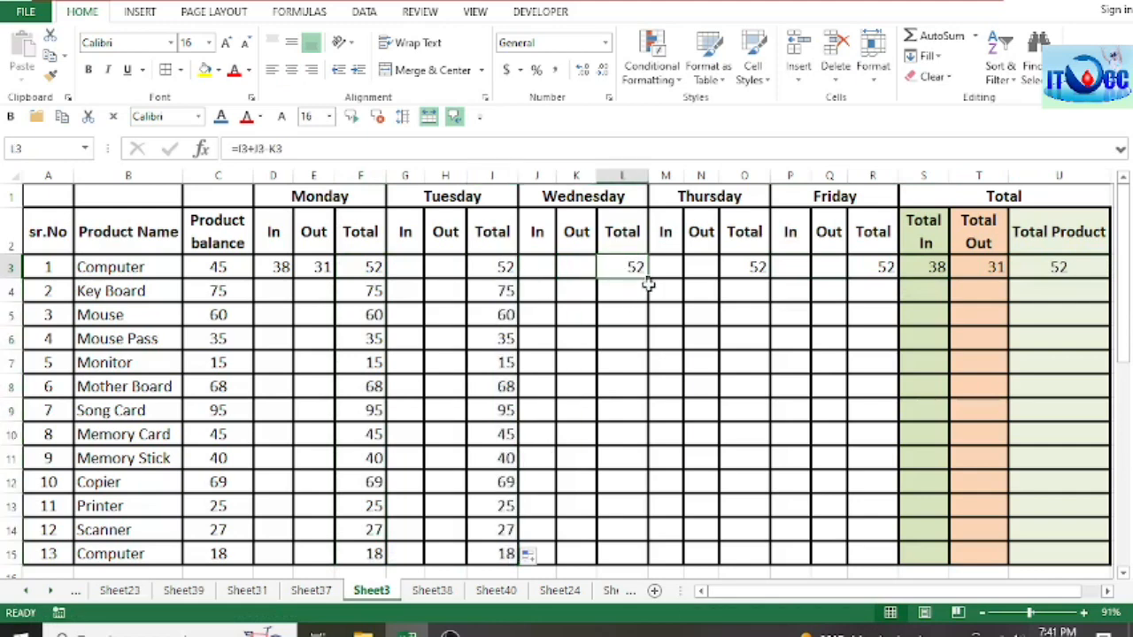
double_click(649, 278)
left_click(745, 270)
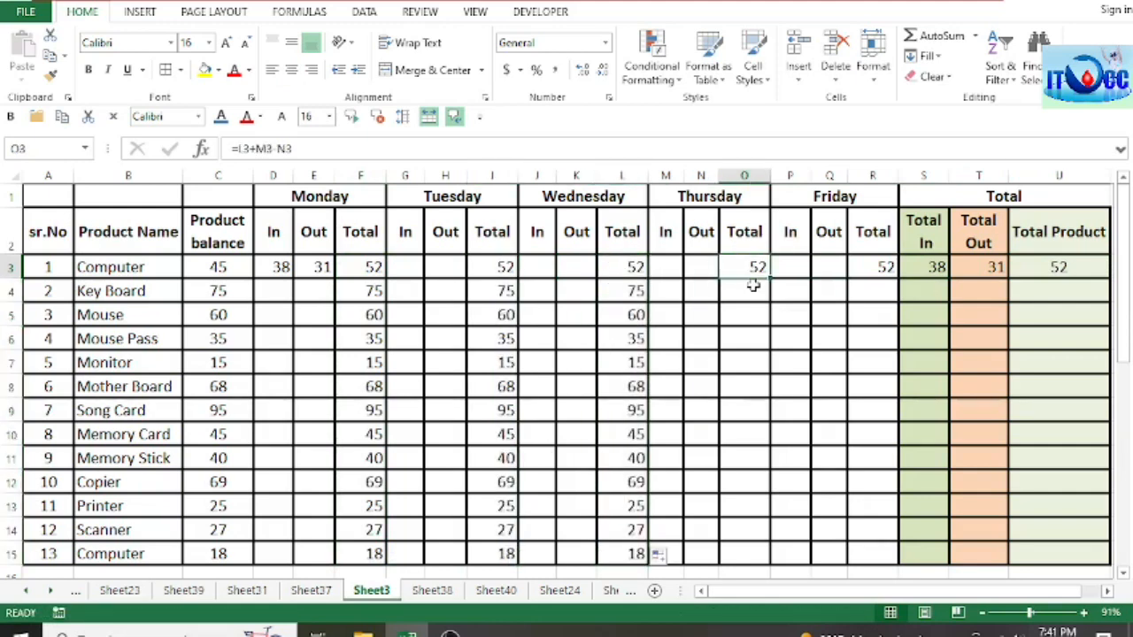
double_click(769, 278)
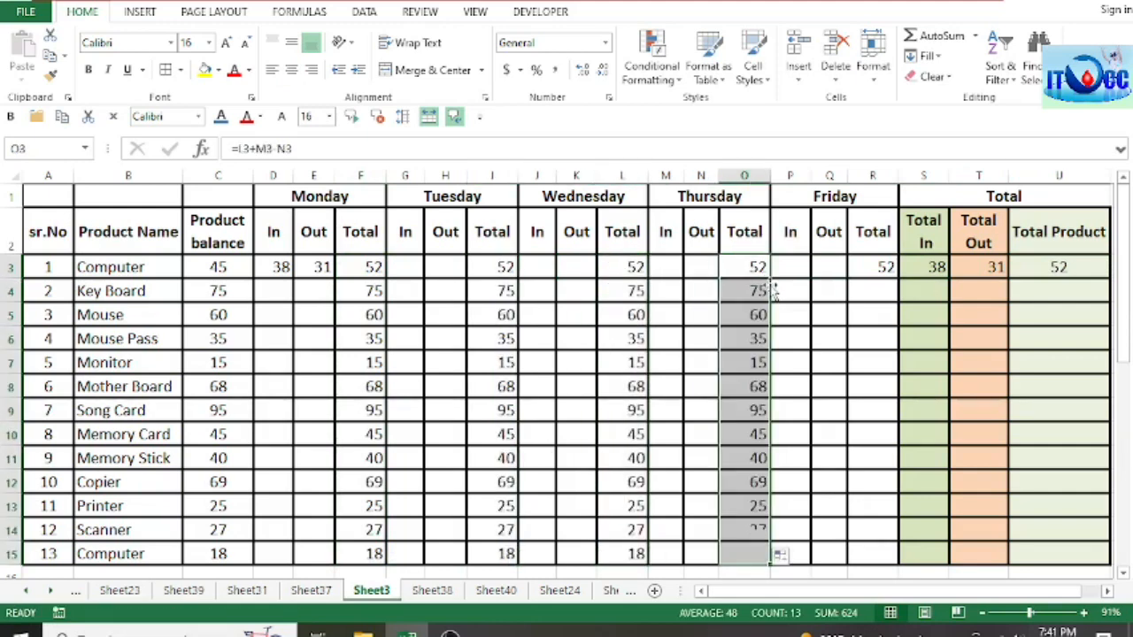
left_click(876, 268)
double_click(896, 278)
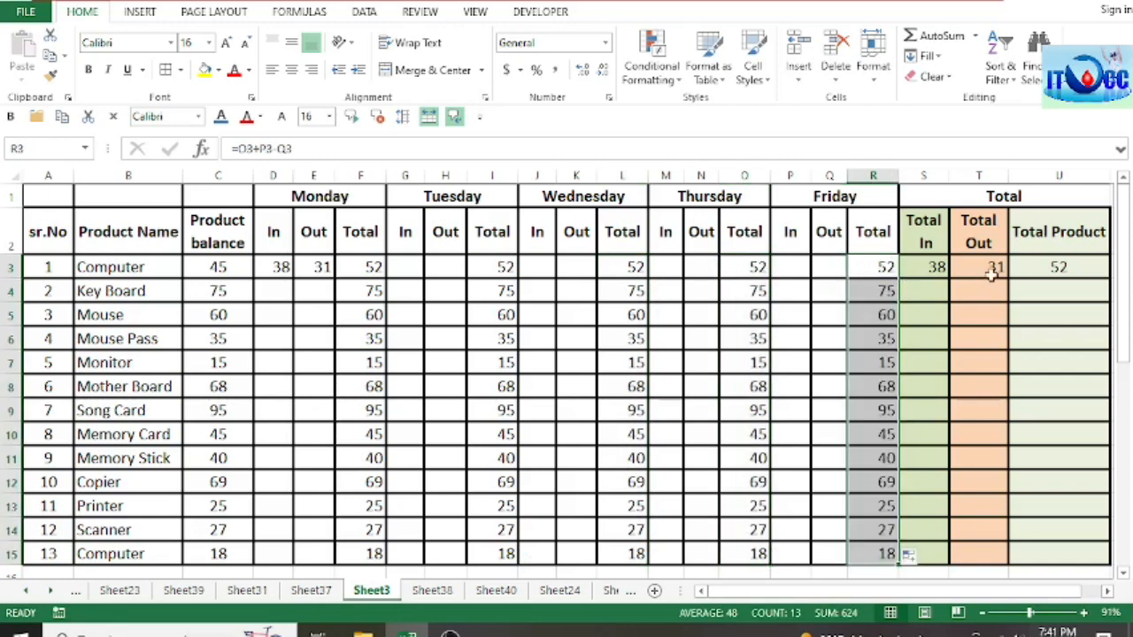
Step: Fill the Total In, Total Out and Total Product formulas from S3:U3 down to row 15
left_click(933, 265)
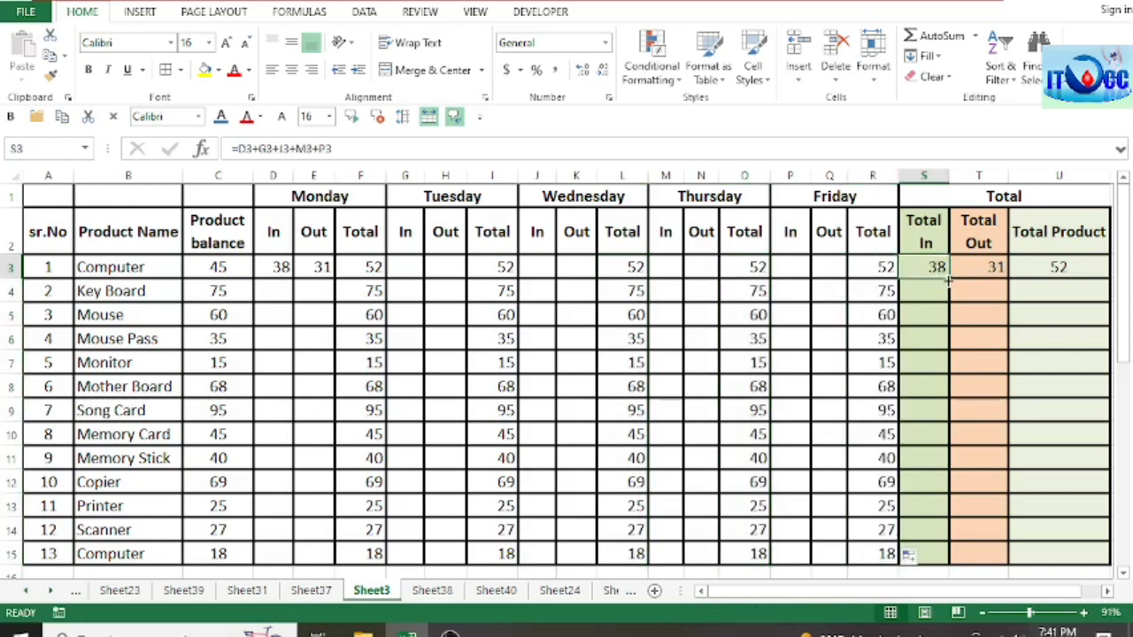
double_click(947, 278)
left_click(991, 267)
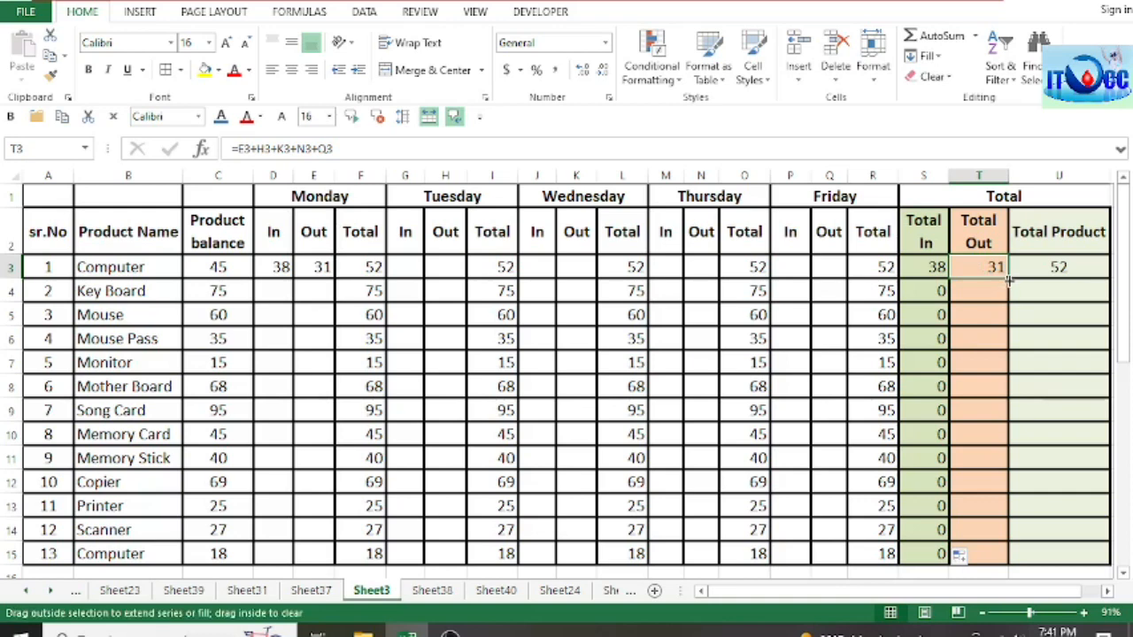
double_click(1007, 278)
left_click(1080, 268)
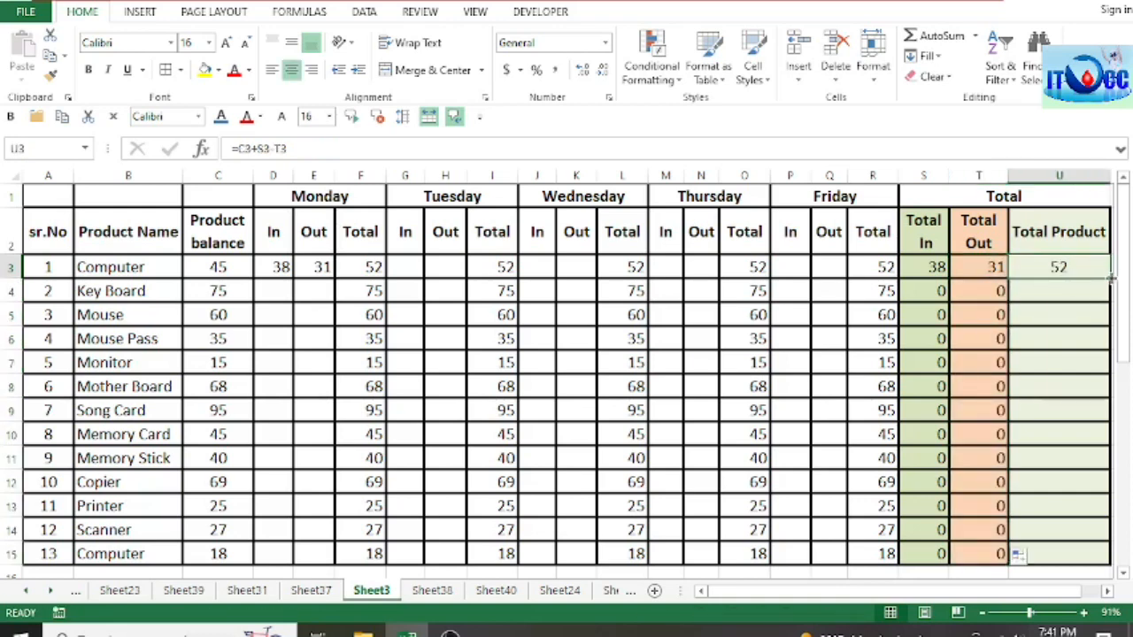
double_click(1110, 279)
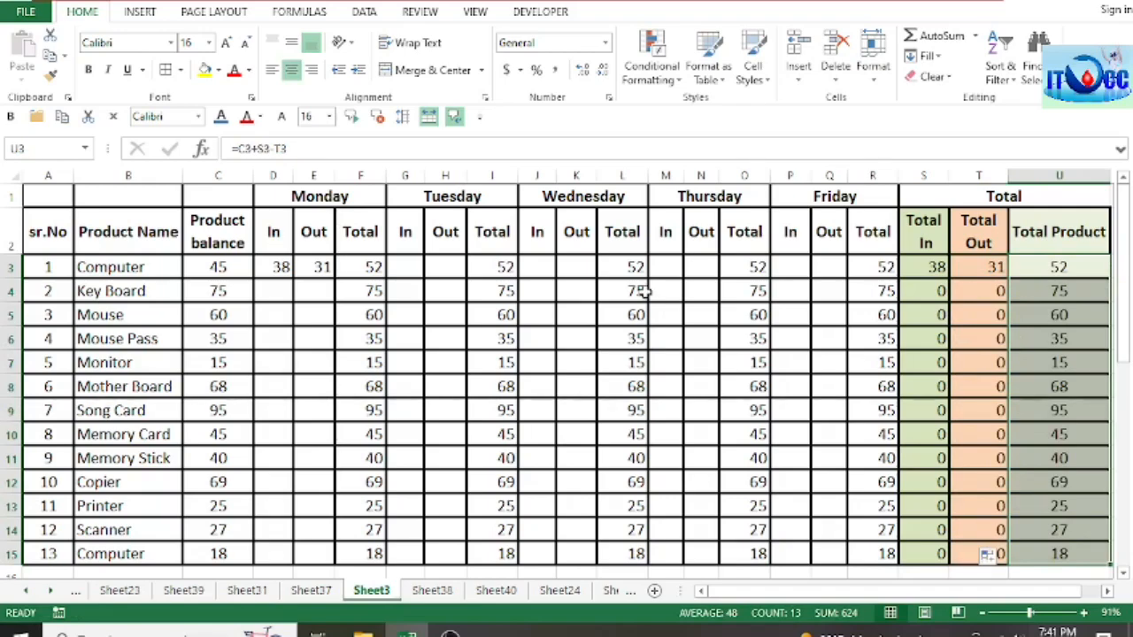
Step: Clear all balances, quantities and totals in C19:U31 of the second weekly table
scroll(644, 292, "down", 3)
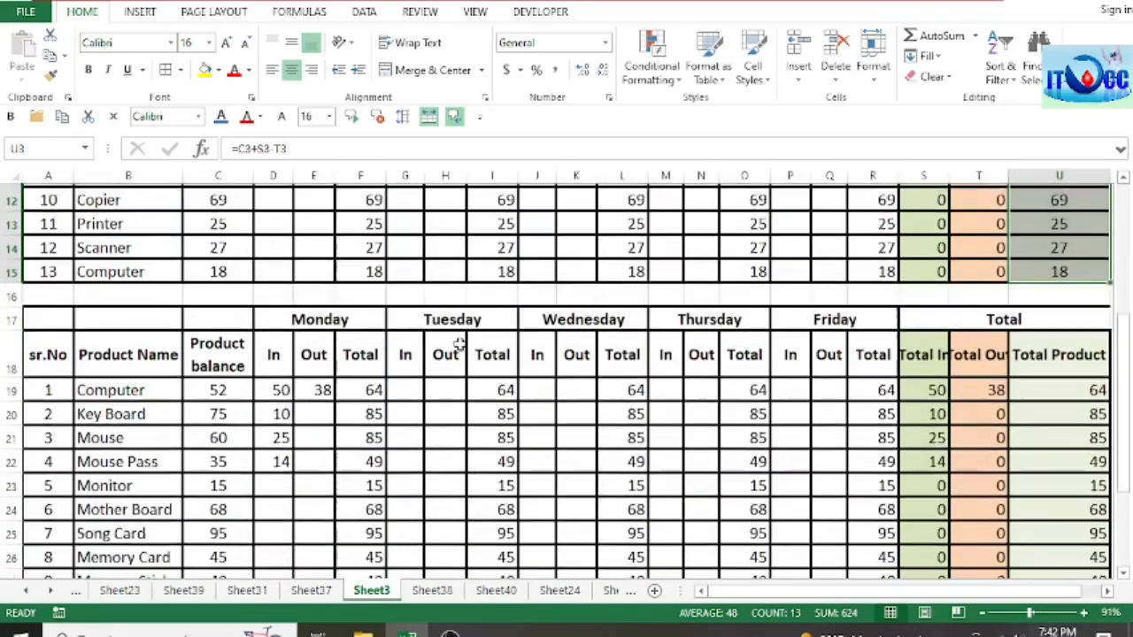
scroll(461, 348, "down", 1)
left_click_drag(209, 363, 1056, 553)
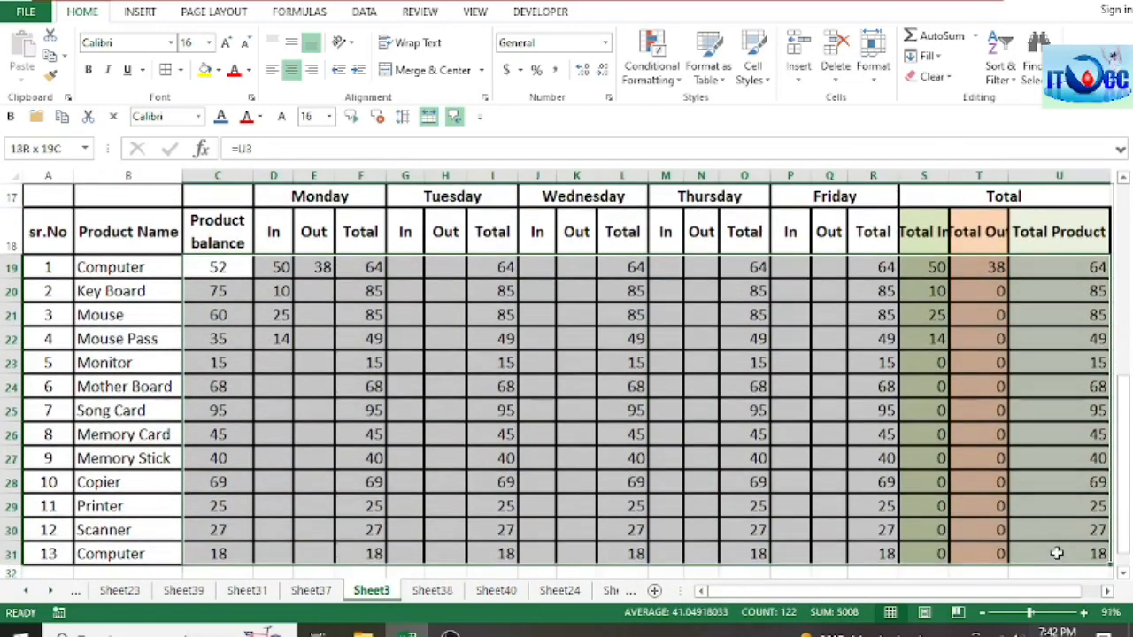
key("Delete")
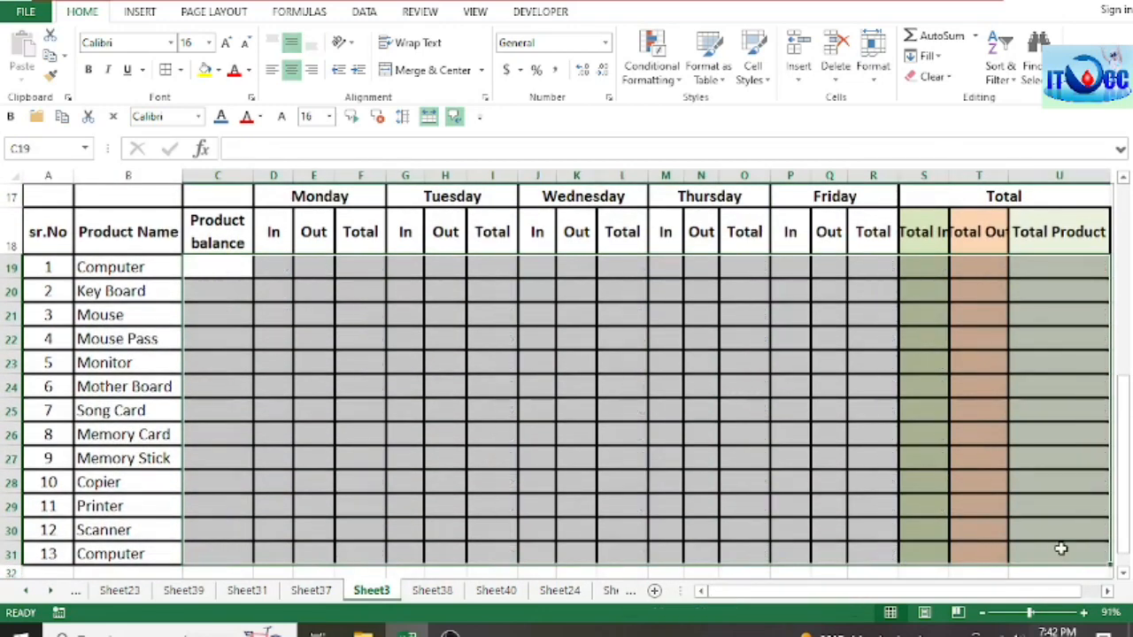
Step: Link the second table's first Computer Product balance in C19 to the first table's Total Product with =U3
scroll(728, 472, "up", 2)
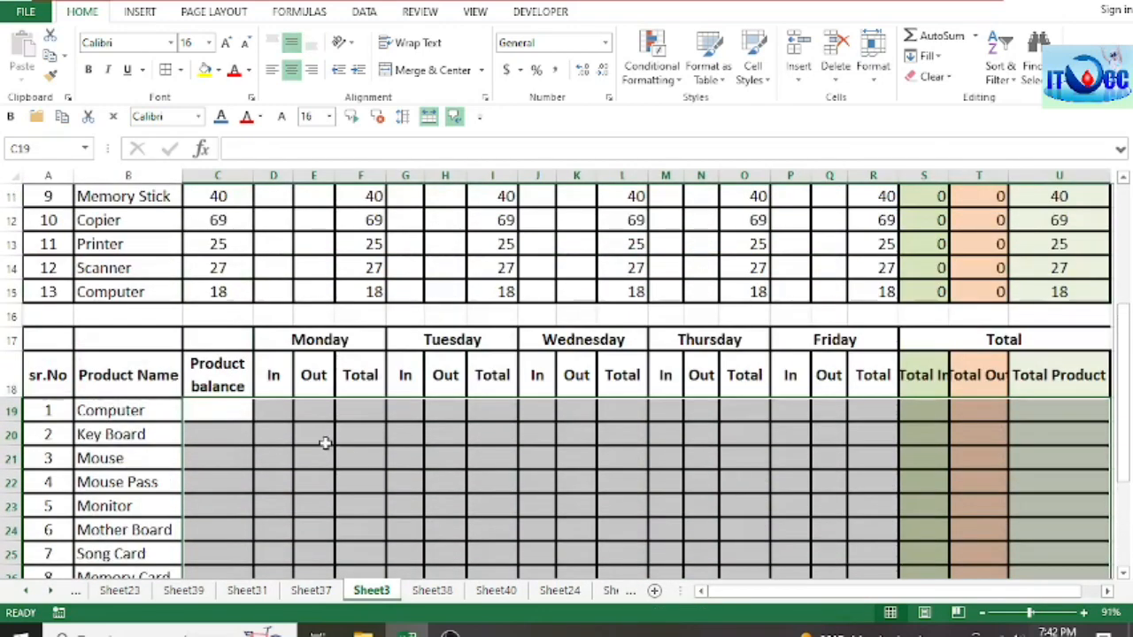
left_click(221, 414)
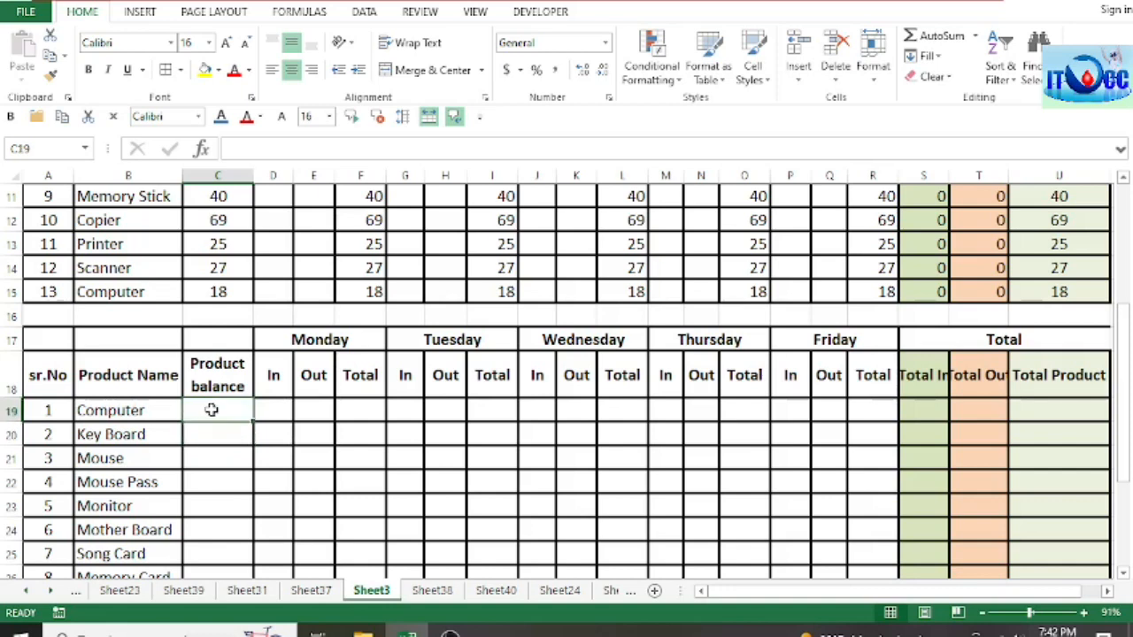
type("=")
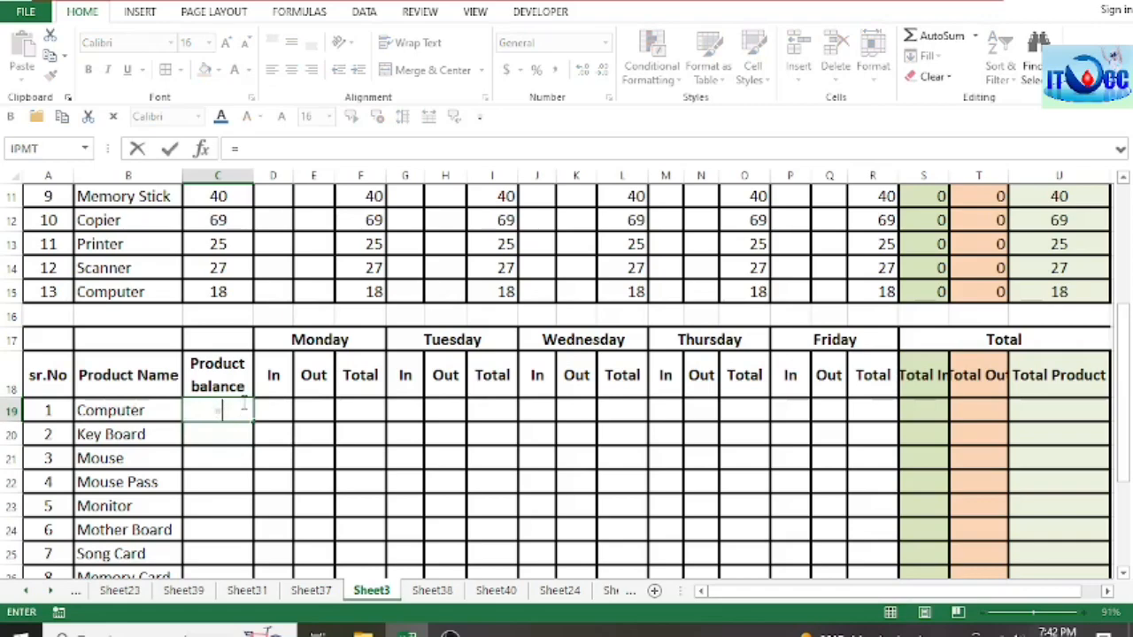
scroll(834, 316, "up", 1)
left_click_drag(1127, 292, 1129, 206)
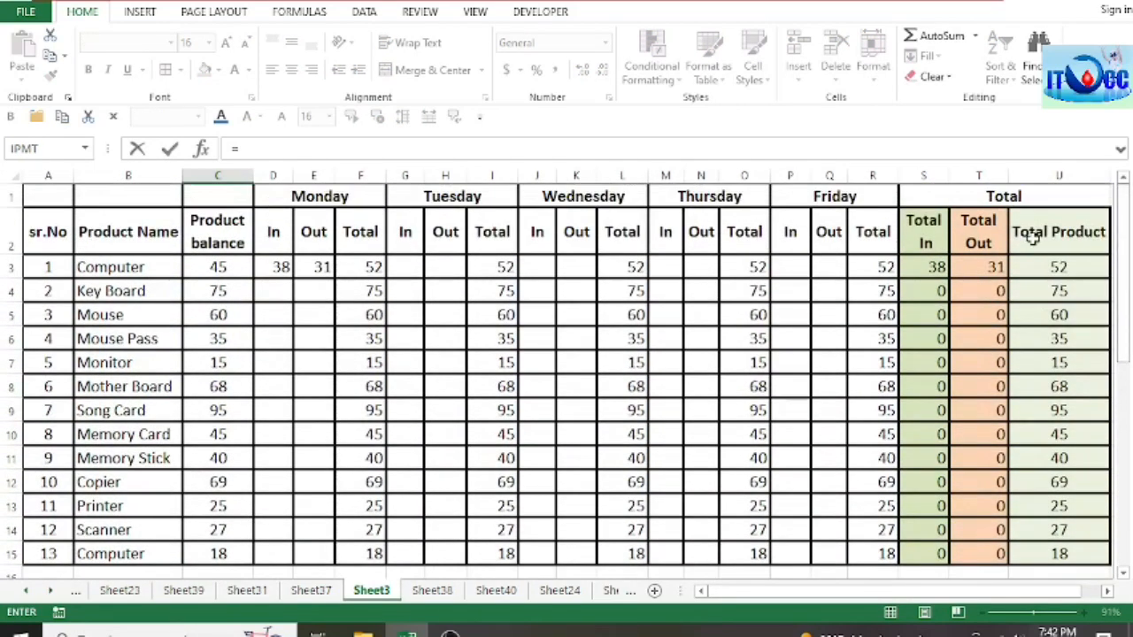
left_click(1071, 266)
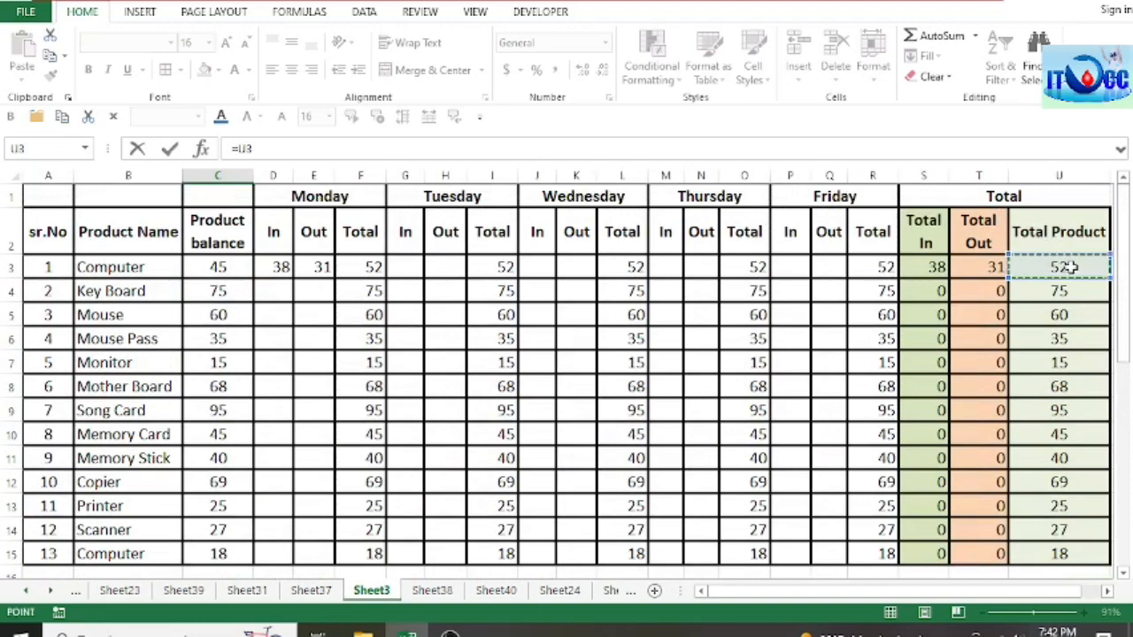
left_click_drag(1122, 330, 1124, 495)
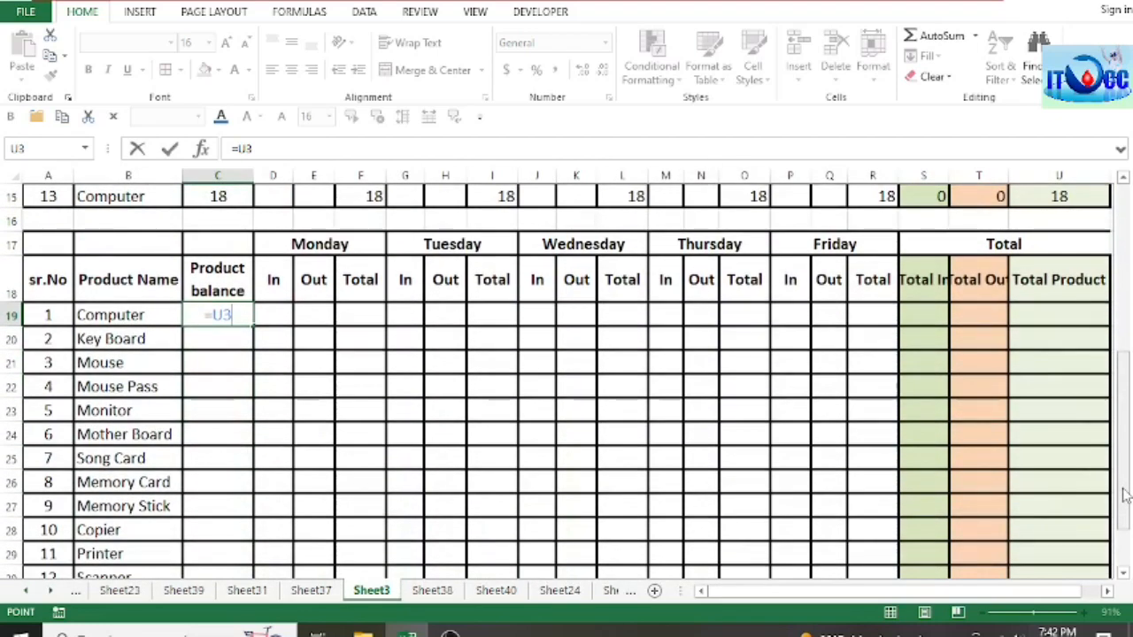
key("Return")
Step: Fill the Product balance formula from C19 down to C31 for the second table's remaining products
left_click(237, 316)
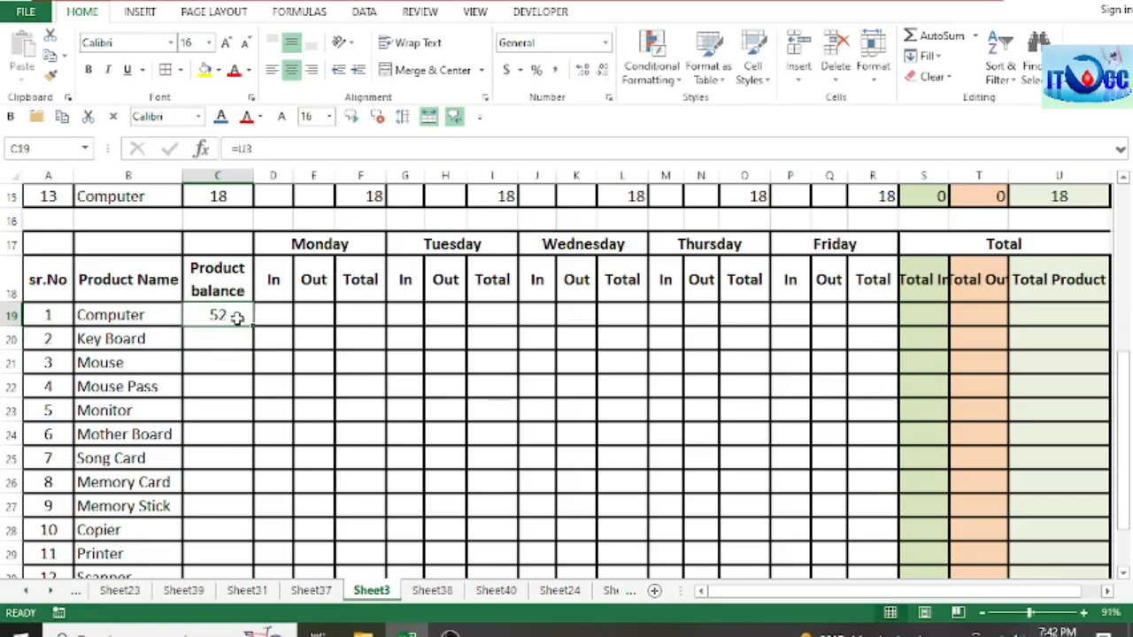
left_click_drag(254, 327, 258, 541)
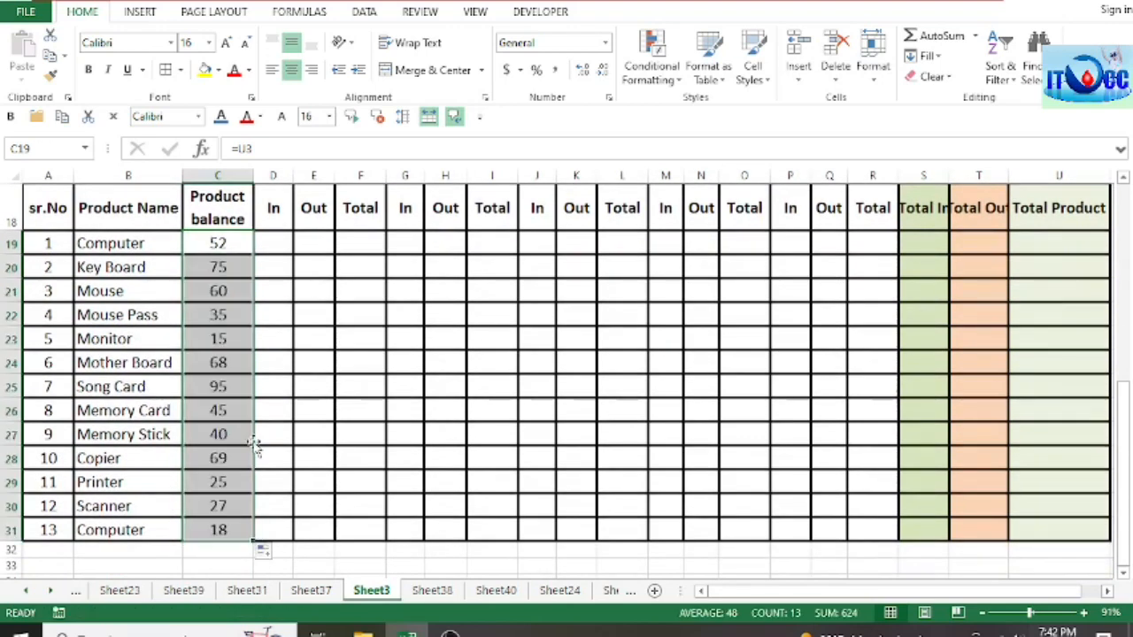
scroll(253, 430, "up", 1)
left_click(223, 315)
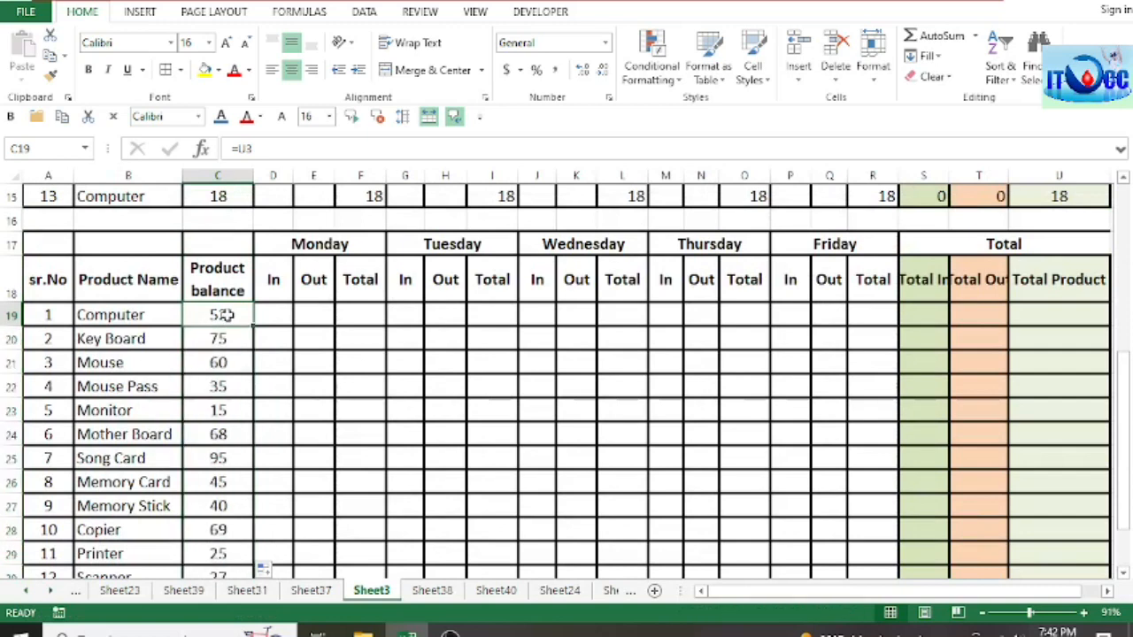
left_click(268, 317)
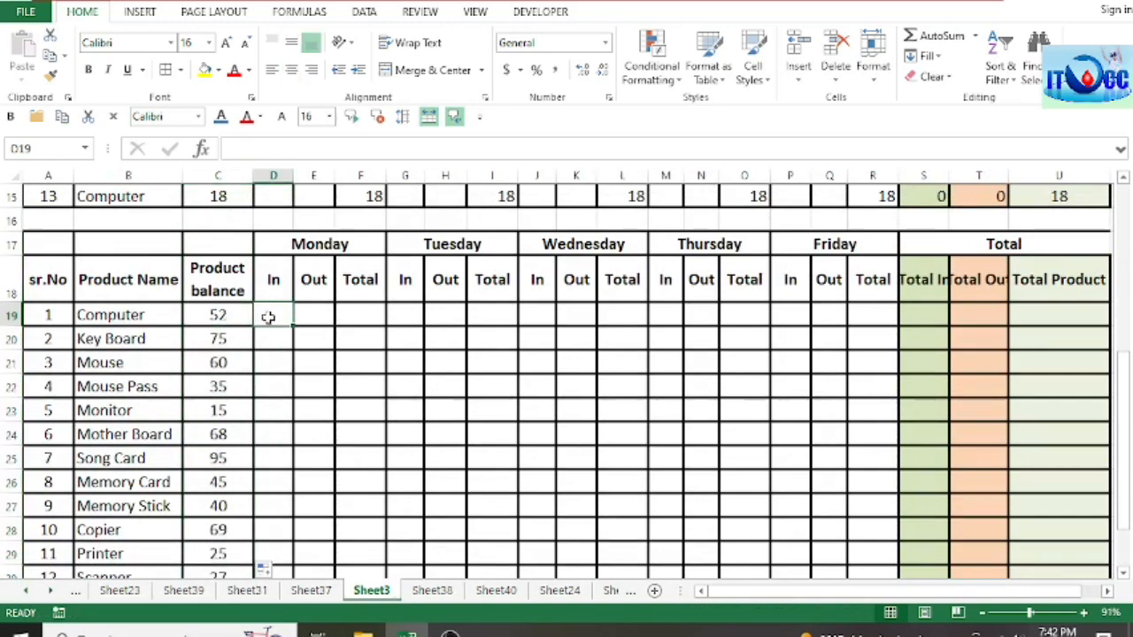
Step: Review the second weekly table's product balances and weekday columns against the first weekly table on Sheet3
left_click(318, 321)
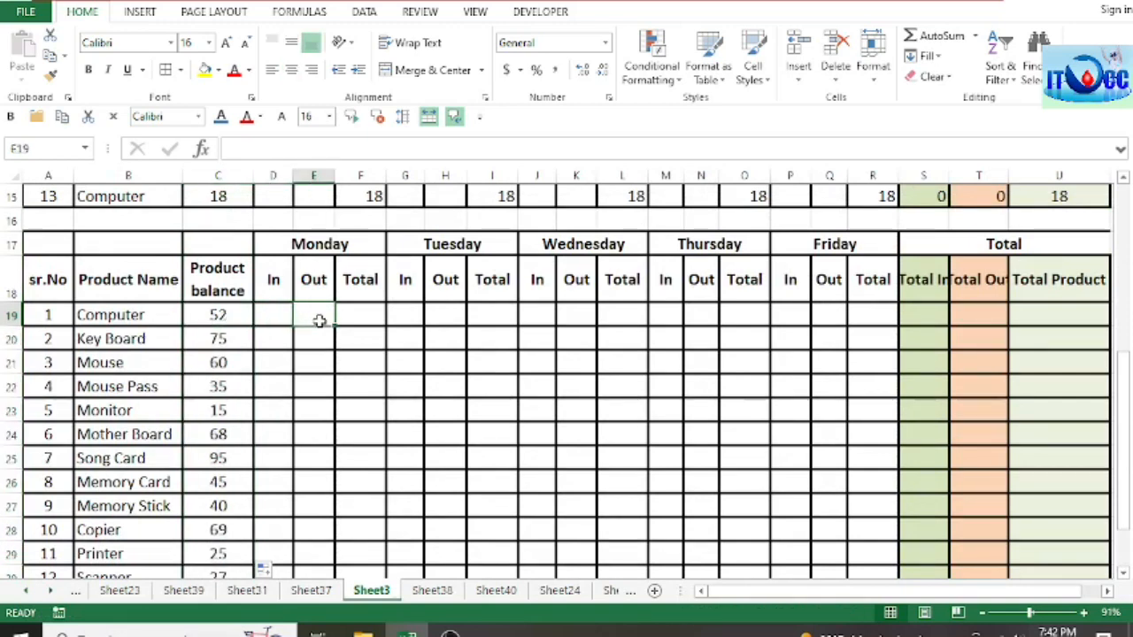
left_click(374, 319)
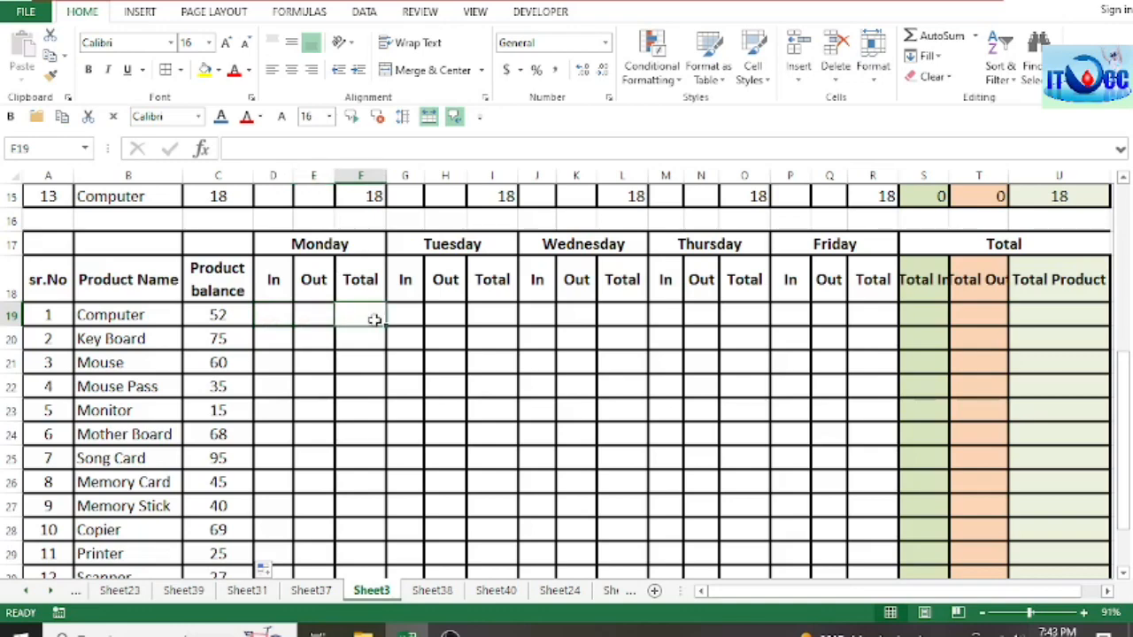
scroll(374, 320, "up", 5)
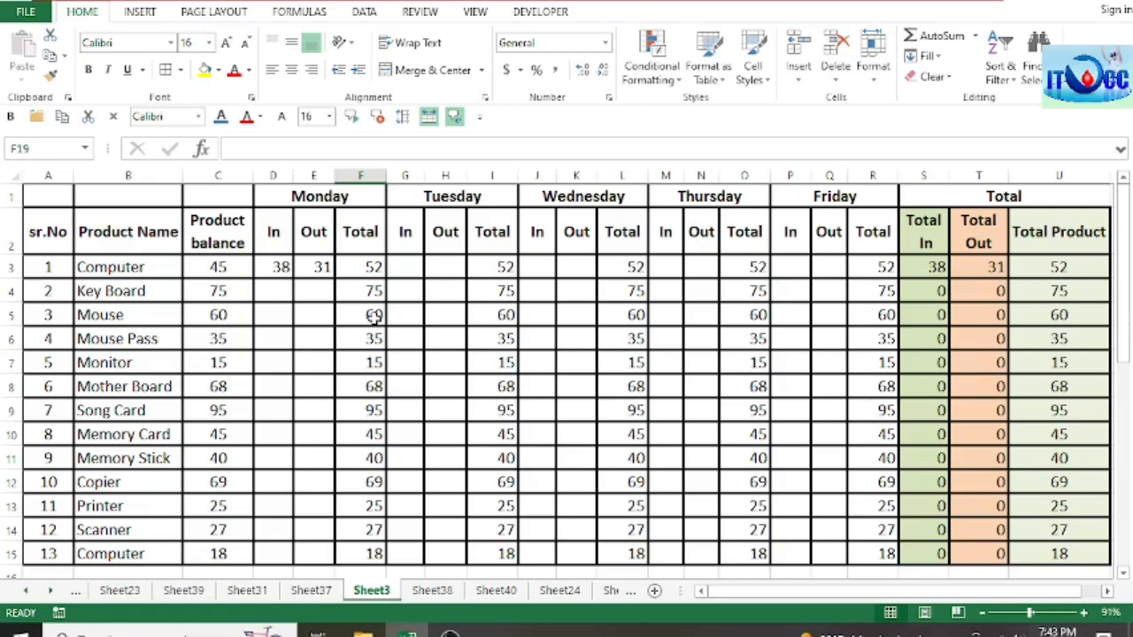
scroll(374, 320, "down", 4)
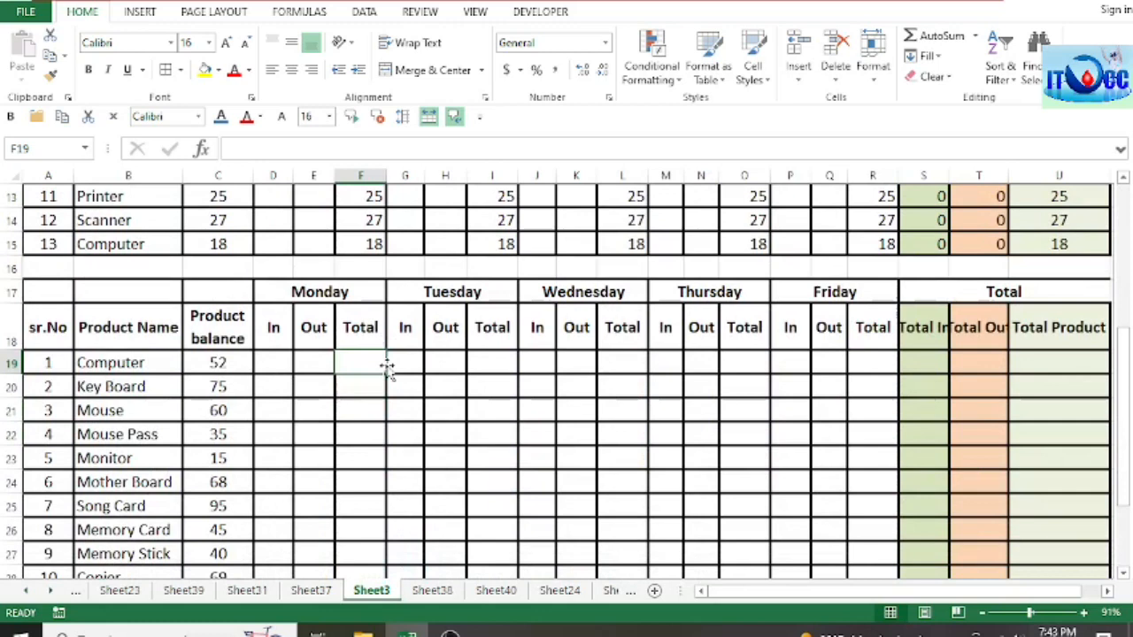
left_click(314, 329)
left_click(314, 361)
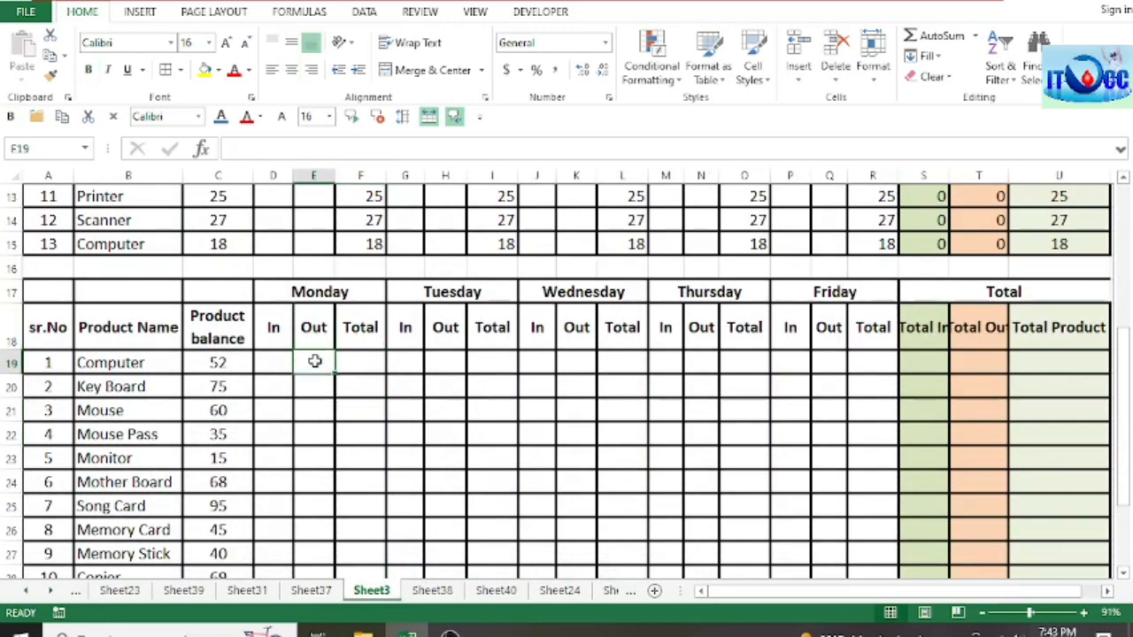
left_click(370, 363)
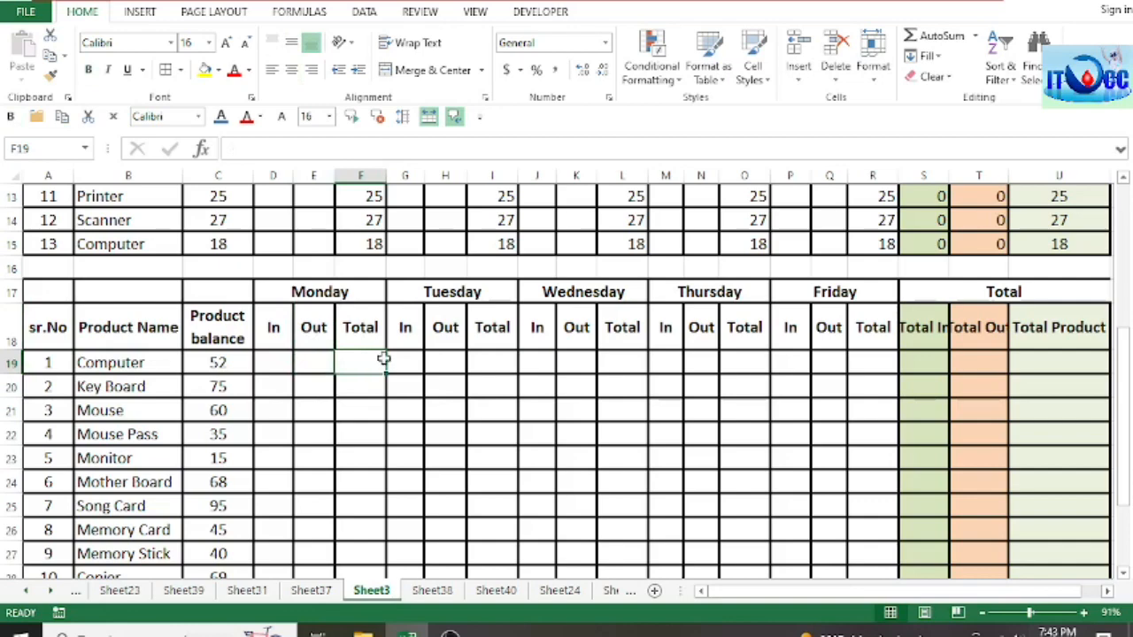
scroll(386, 356, "down", 2)
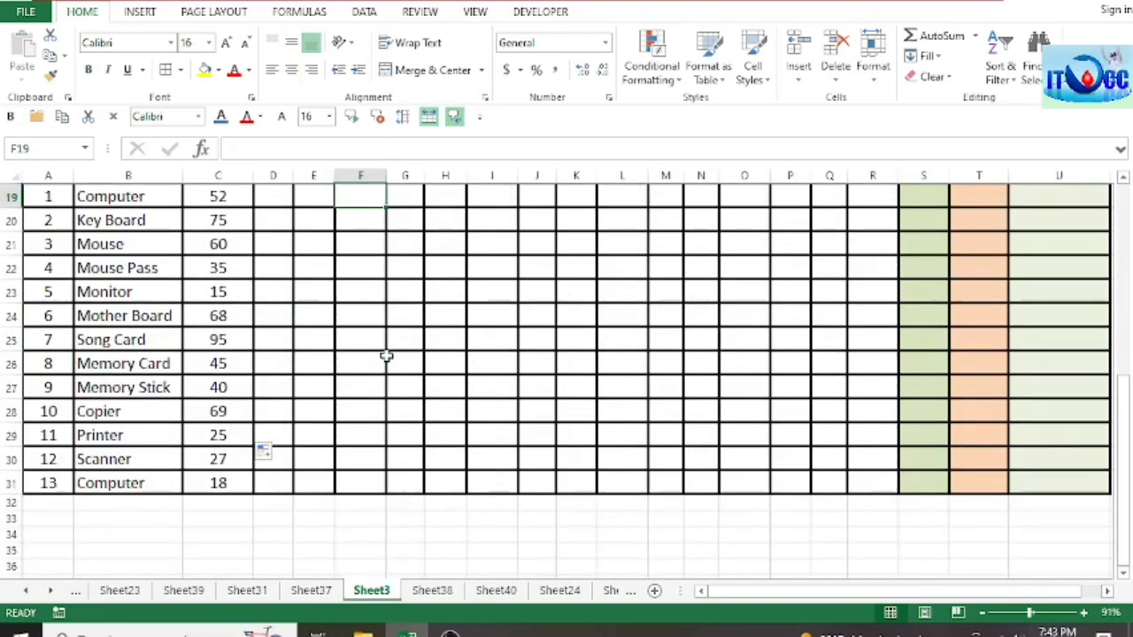
scroll(386, 356, "up", 6)
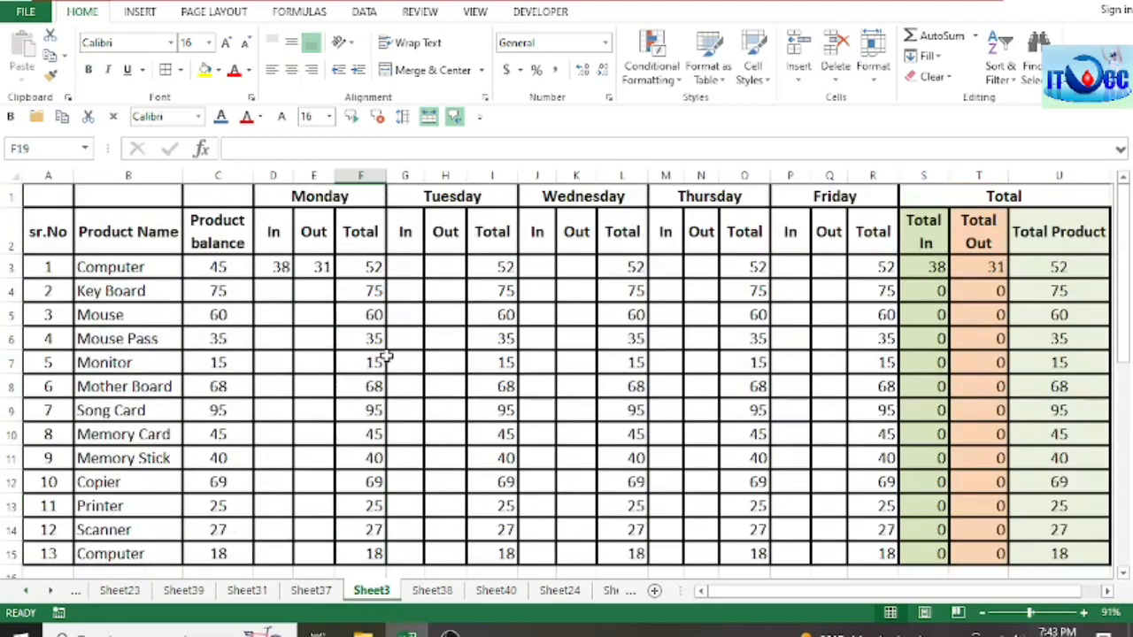
scroll(386, 356, "down", 6)
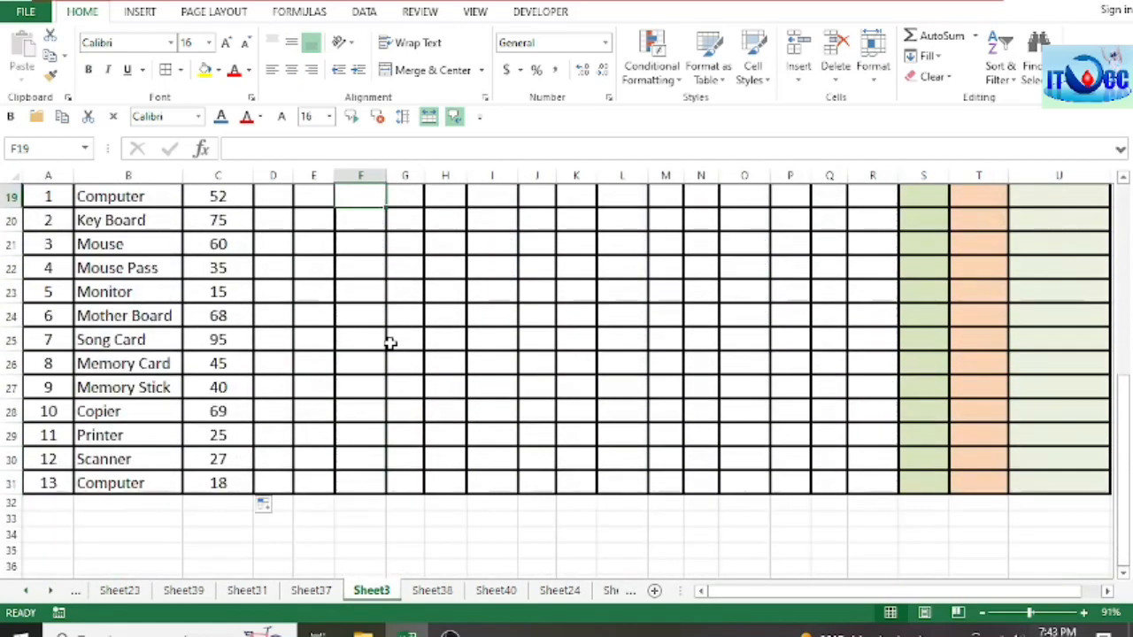
scroll(402, 354, "up", 4)
scroll(403, 354, "down", 4)
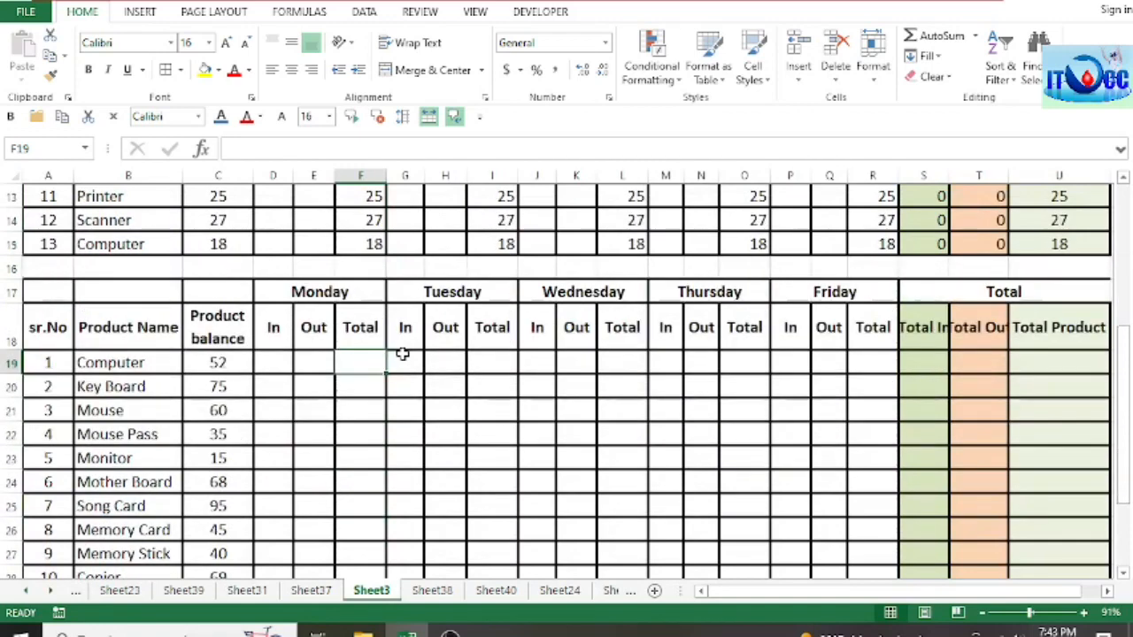
scroll(401, 354, "up", 3)
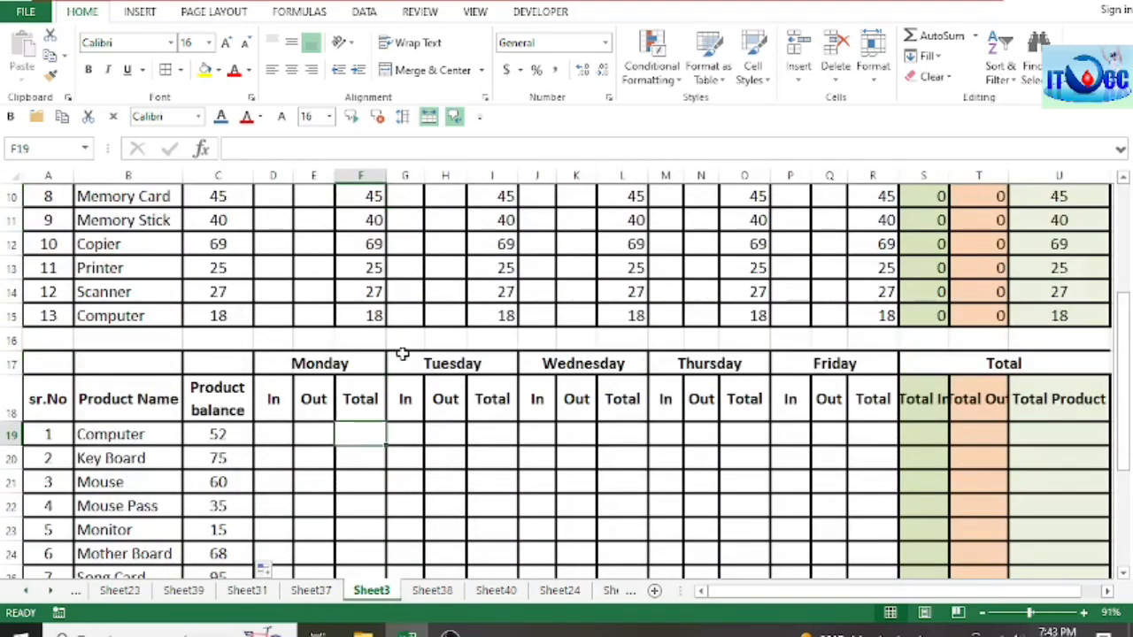
Step: Look over the sales table on Sheet31 and the Weekly Income tables on Sheet37, and return to Sheet3's two stock tables
left_click(257, 590)
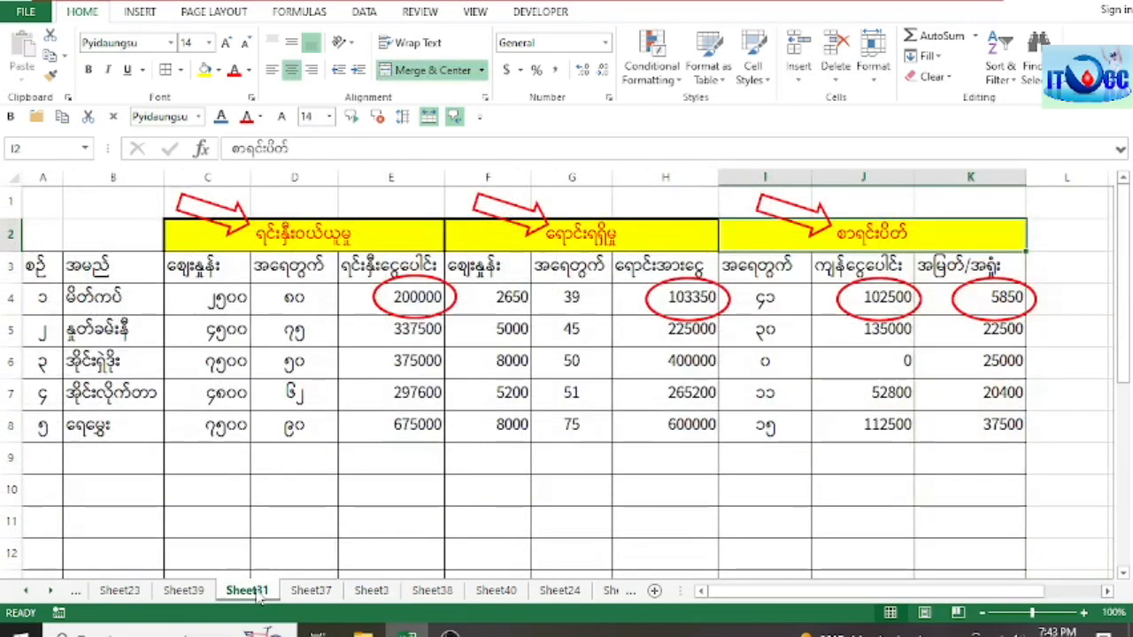
left_click(309, 591)
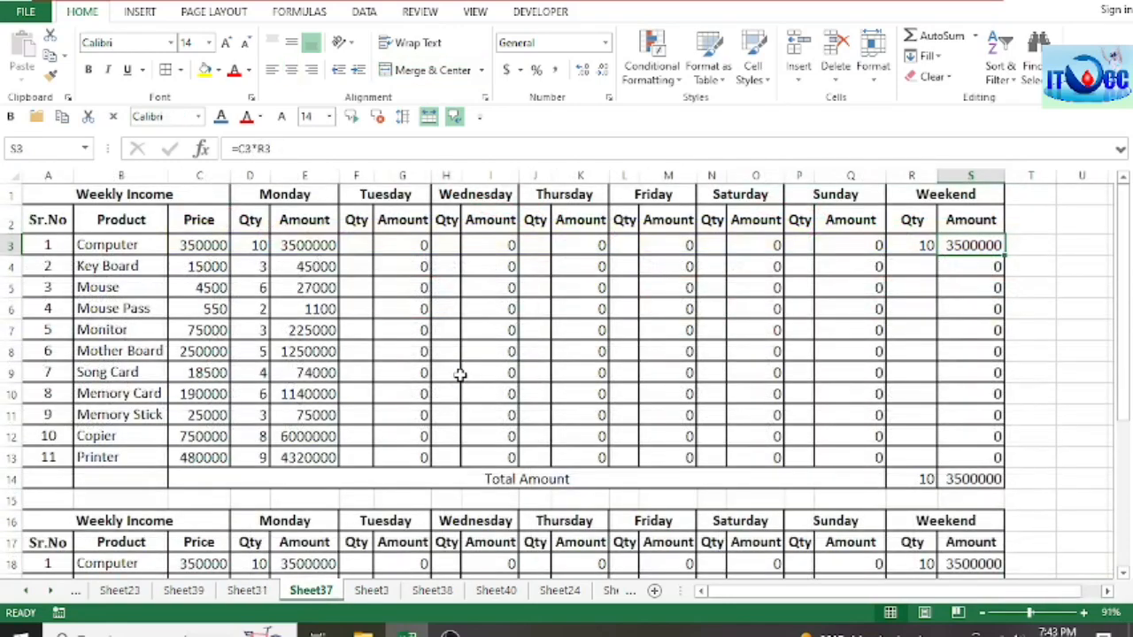
scroll(460, 376, "down", 2)
scroll(460, 376, "down", 2)
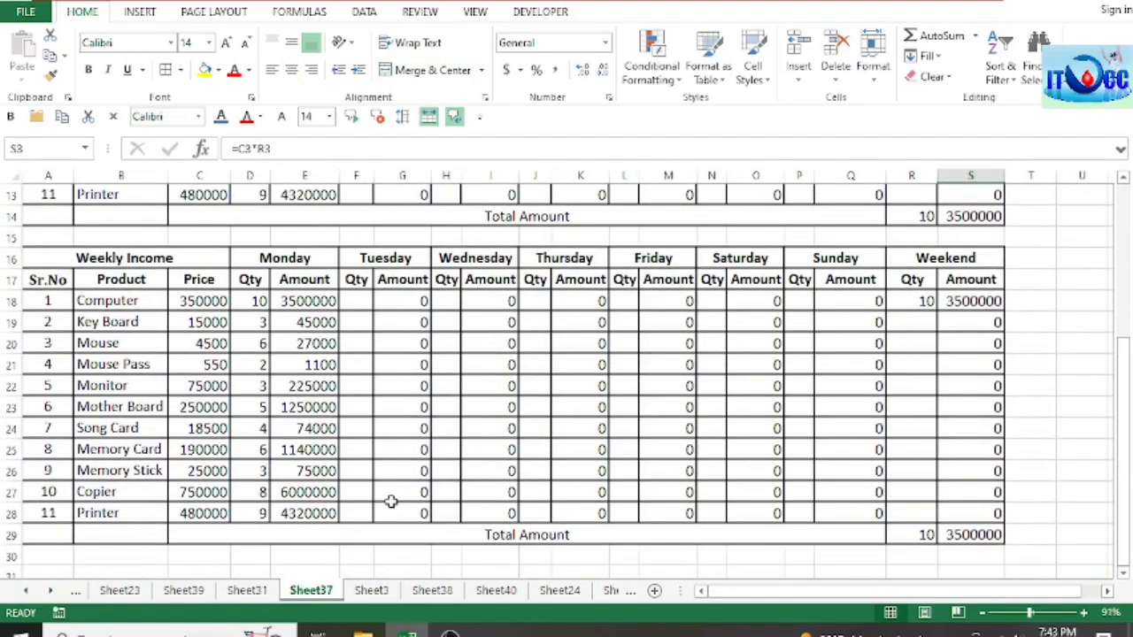
left_click(372, 590)
scroll(425, 422, "up", 3)
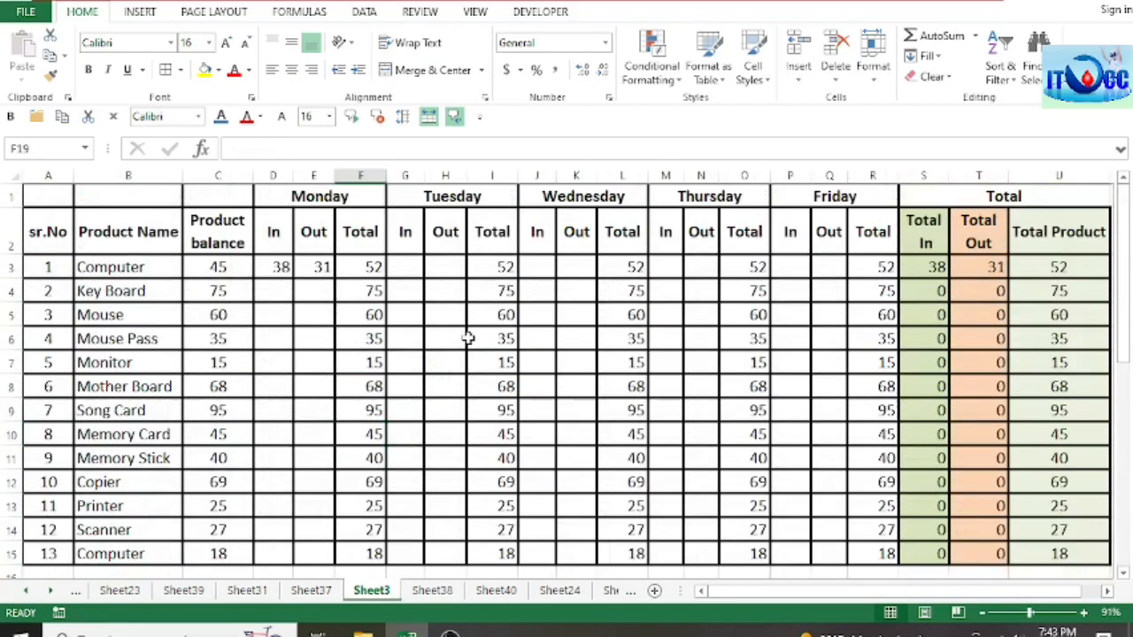
scroll(468, 333, "down", 4)
scroll(468, 333, "down", 2)
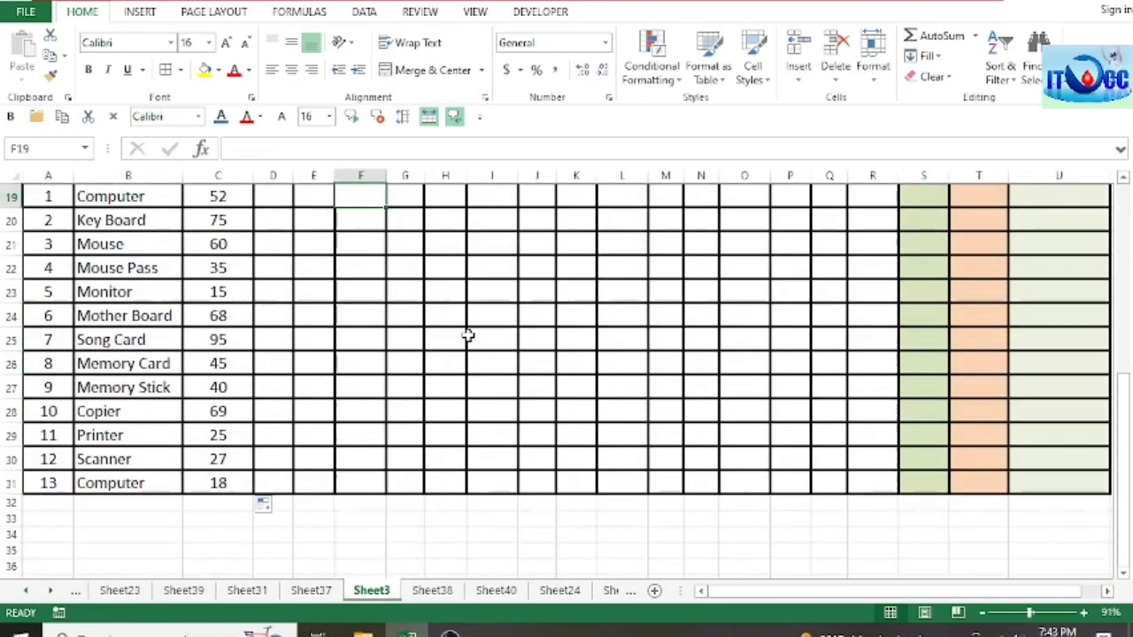